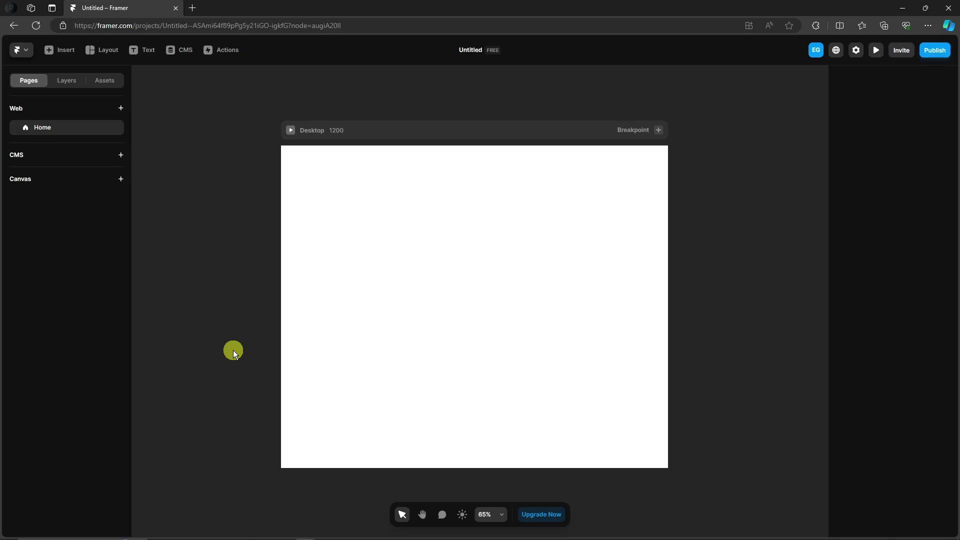
Generate an AI page from the copied prompt describing a modern landing page for a startup called "Project 1"
click(236, 52)
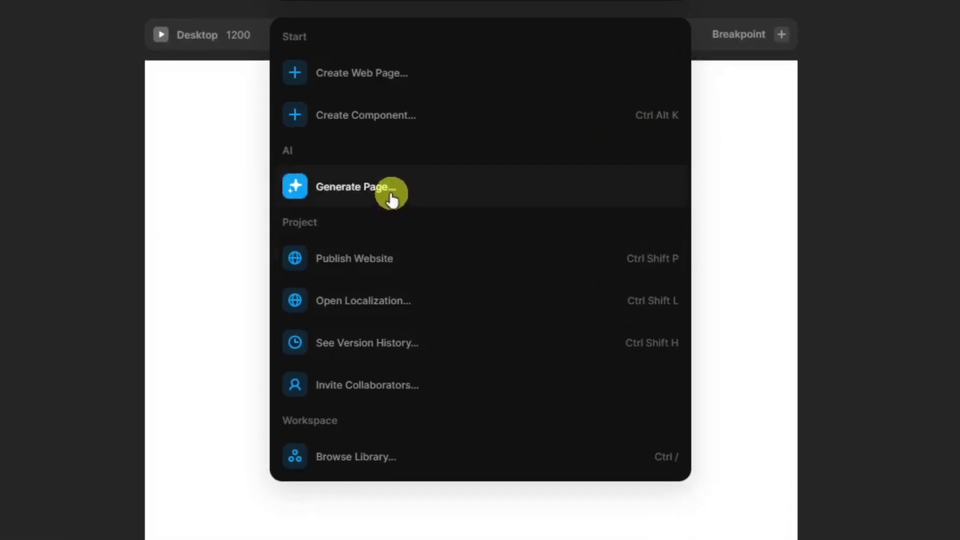
click(369, 180)
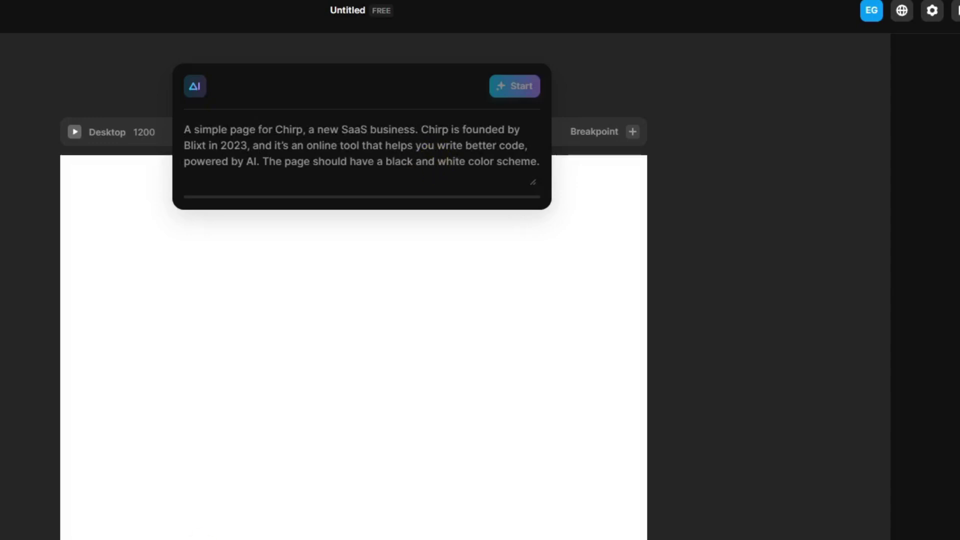
key(alt+Tab)
drag(803, 300, 298, 116)
key(ctrl+c)
click(298, 119)
key(ctrl+v)
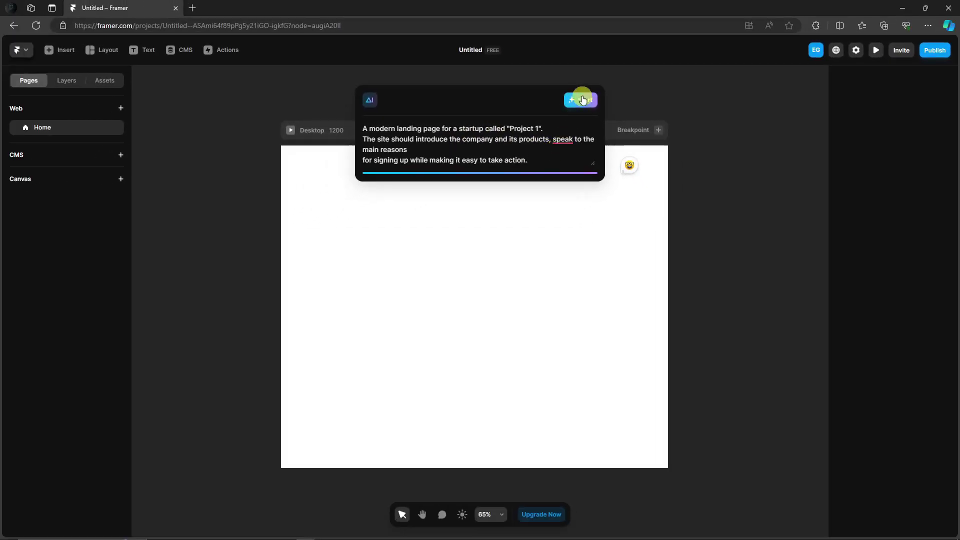
click(584, 102)
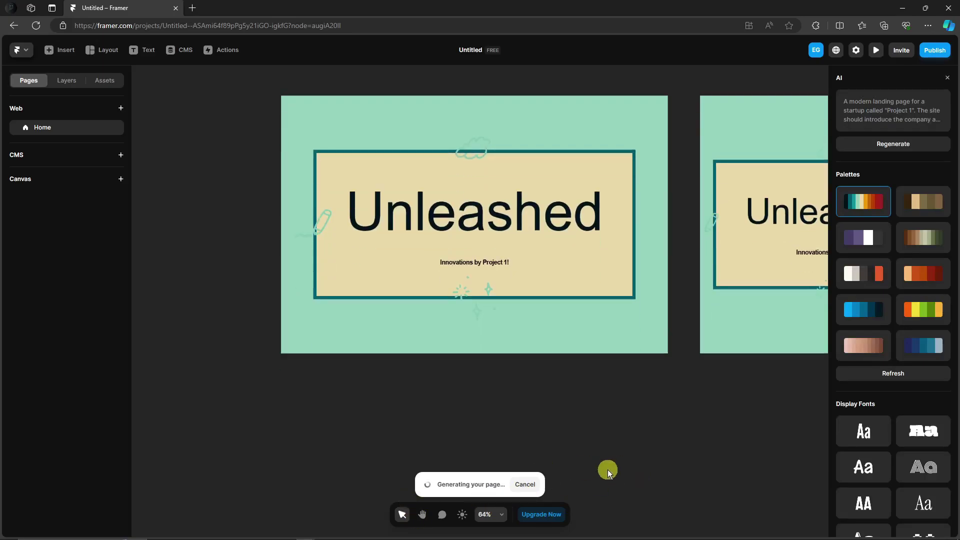
Examine the landing page sections while the AI is generating them
scroll(661, 303, down, 3)
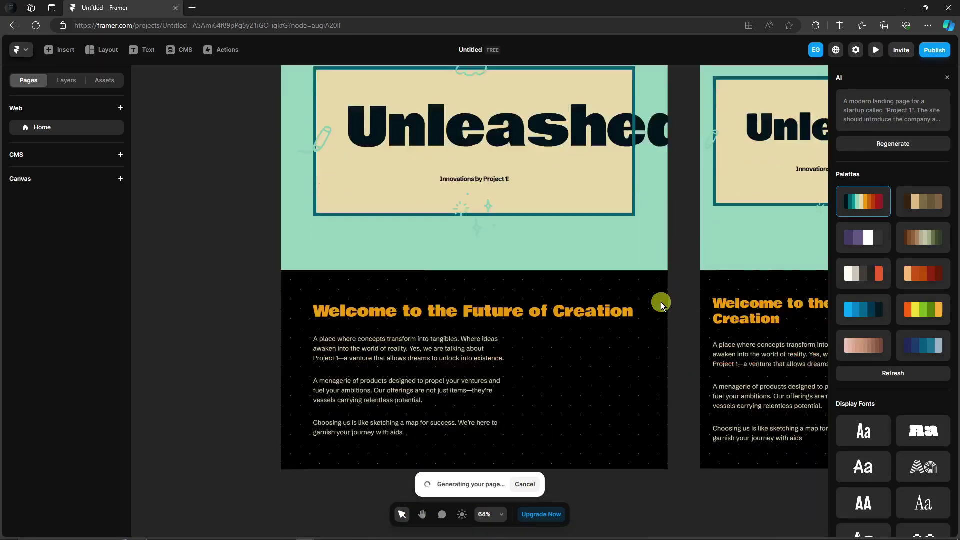
scroll(670, 297, down, 3)
scroll(681, 292, up, 4)
scroll(681, 292, down, 2)
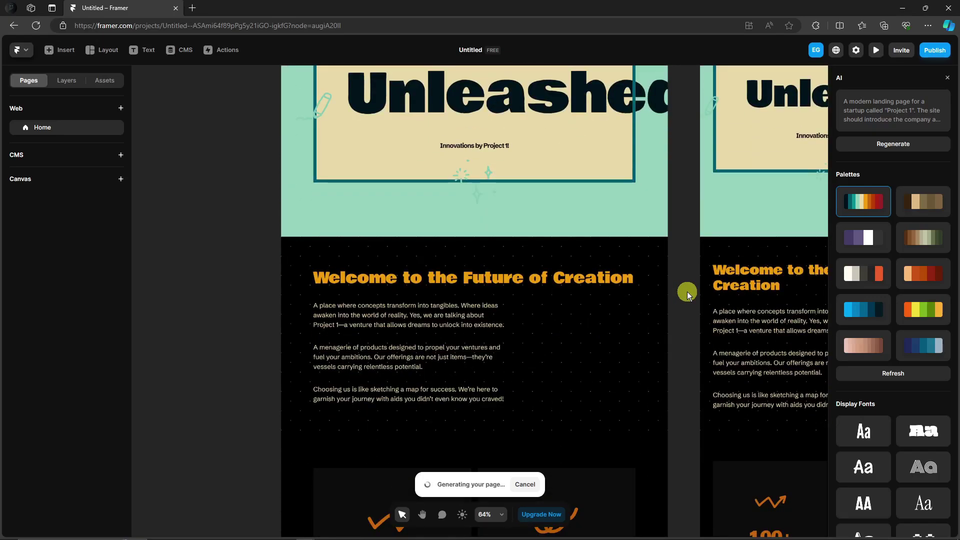
scroll(687, 292, down, 2)
scroll(687, 292, up, 7)
scroll(689, 292, down, 2)
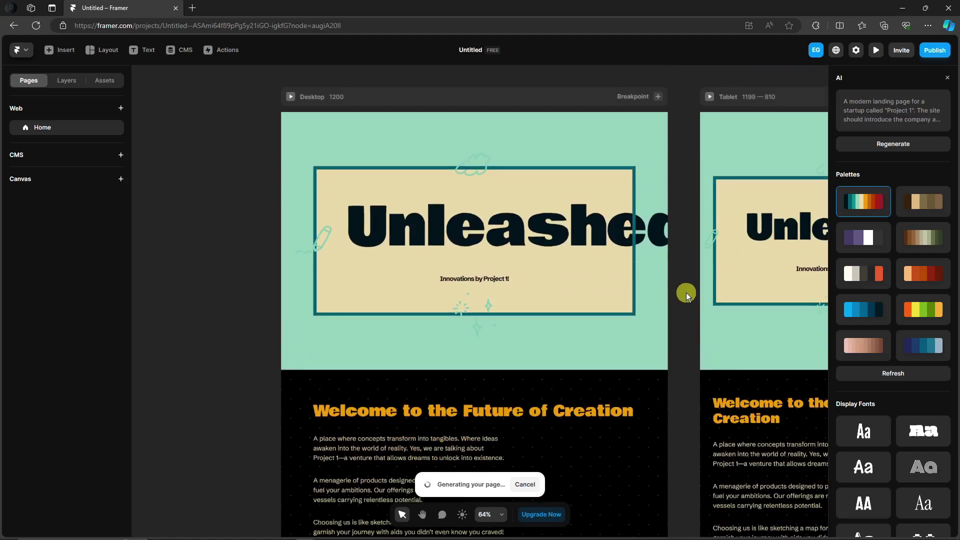
scroll(686, 288, up, 1)
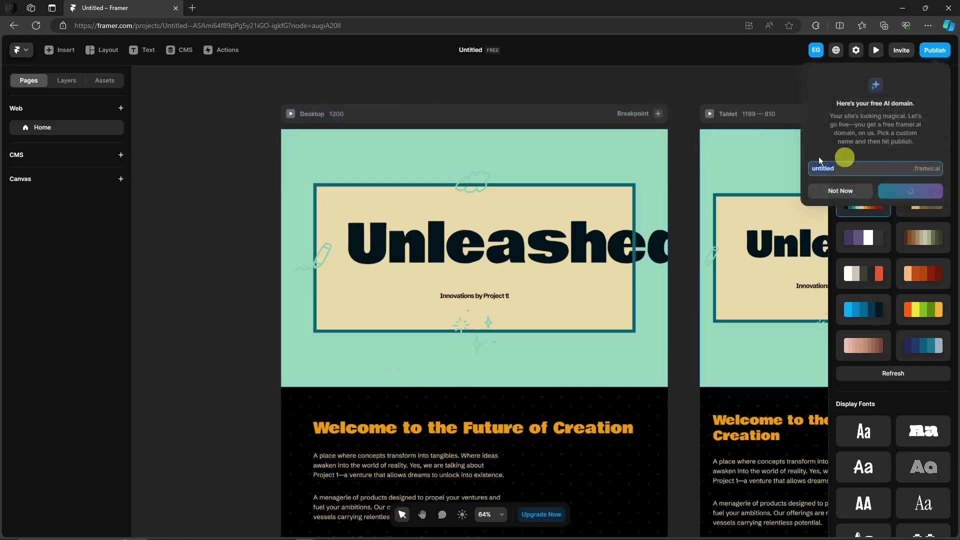
Decline the free AI domain offer and review the generated desktop page
click(843, 190)
scroll(420, 285, down, 5)
scroll(435, 280, down, 8)
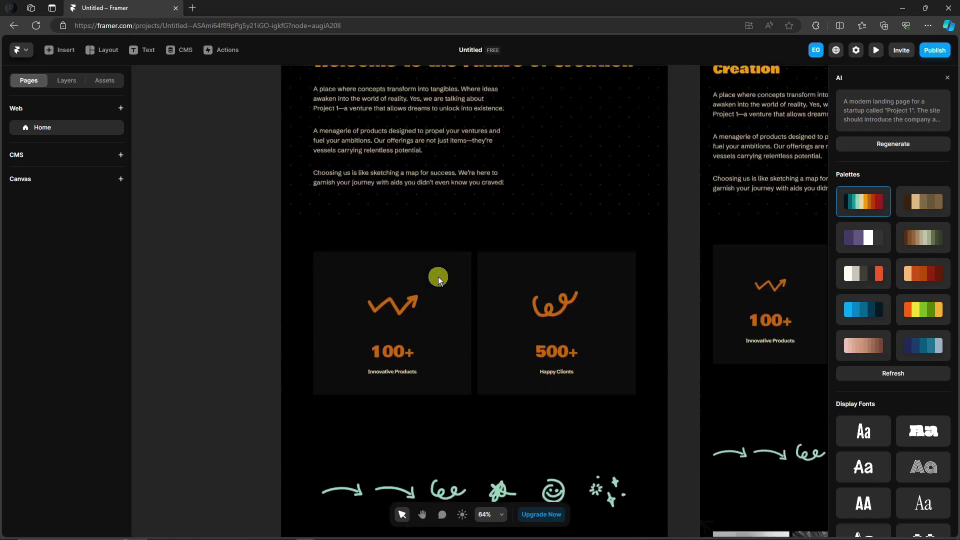
scroll(439, 276, up, 10)
scroll(430, 267, up, 3)
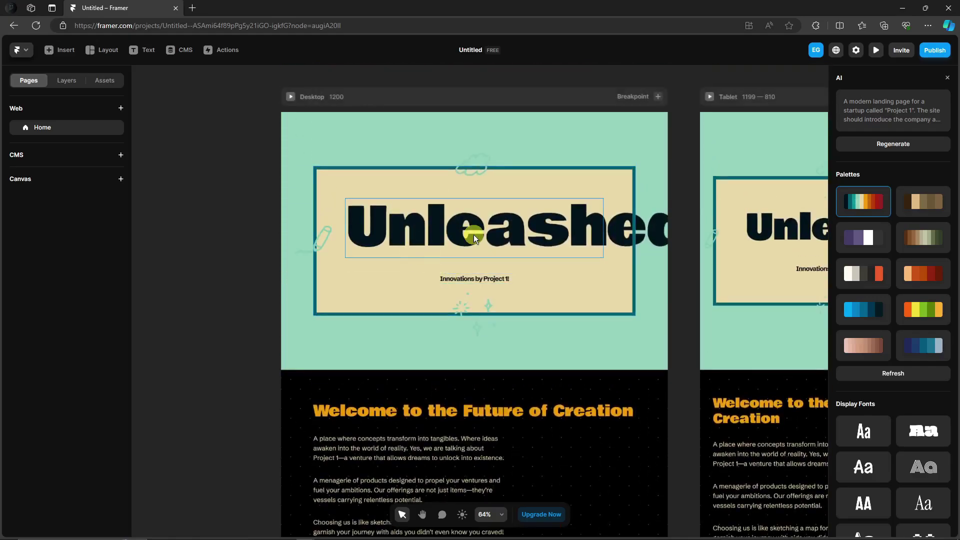
Examine the Desktop, Tablet and Phone layouts of the generated page, comparing how the hero title fits
click(457, 233)
drag(458, 233, 436, 236)
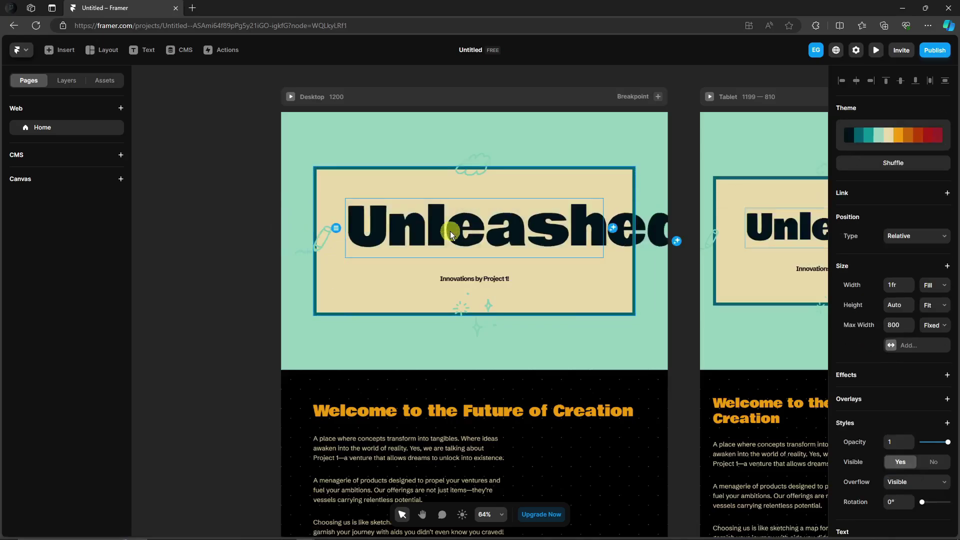
scroll(615, 286, down, 2)
scroll(615, 286, down, 5)
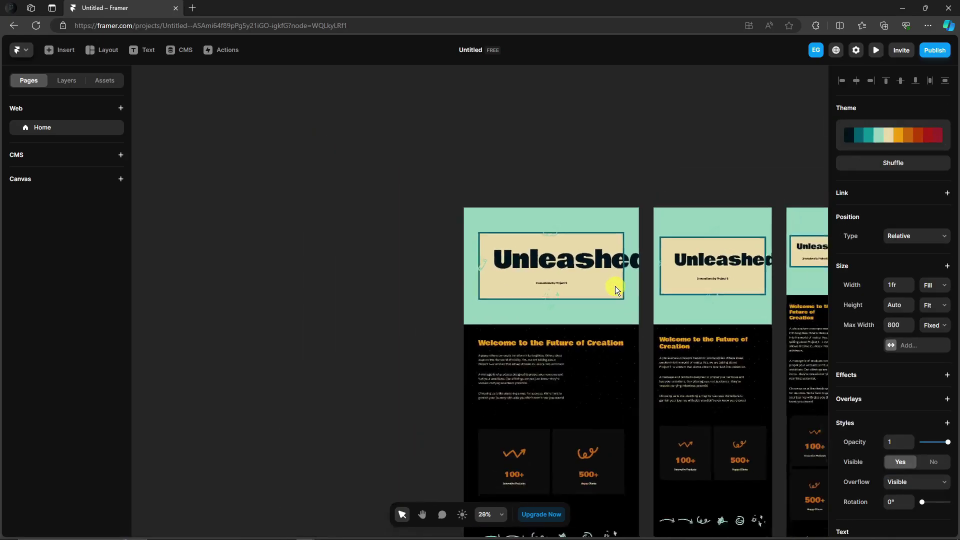
drag(381, 392, 244, 293)
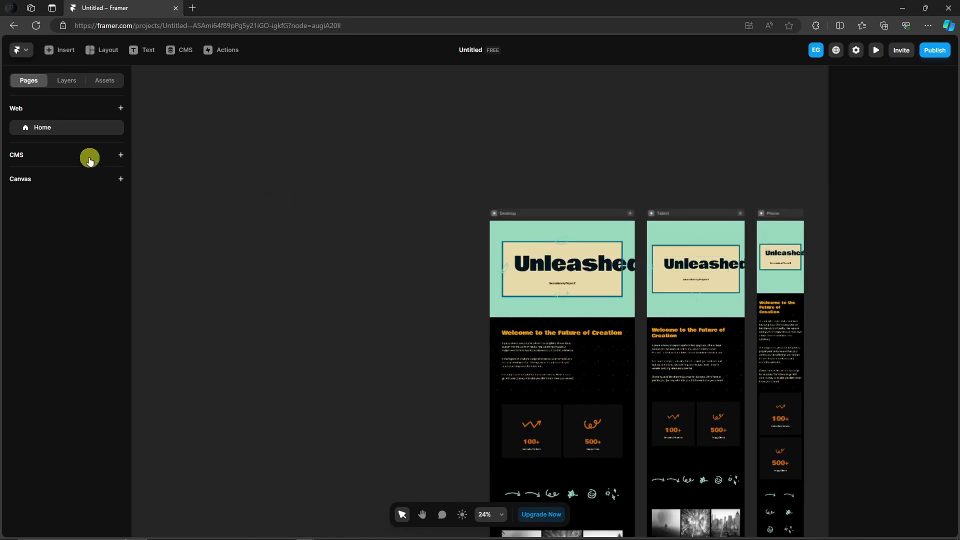
scroll(803, 344, up, 4)
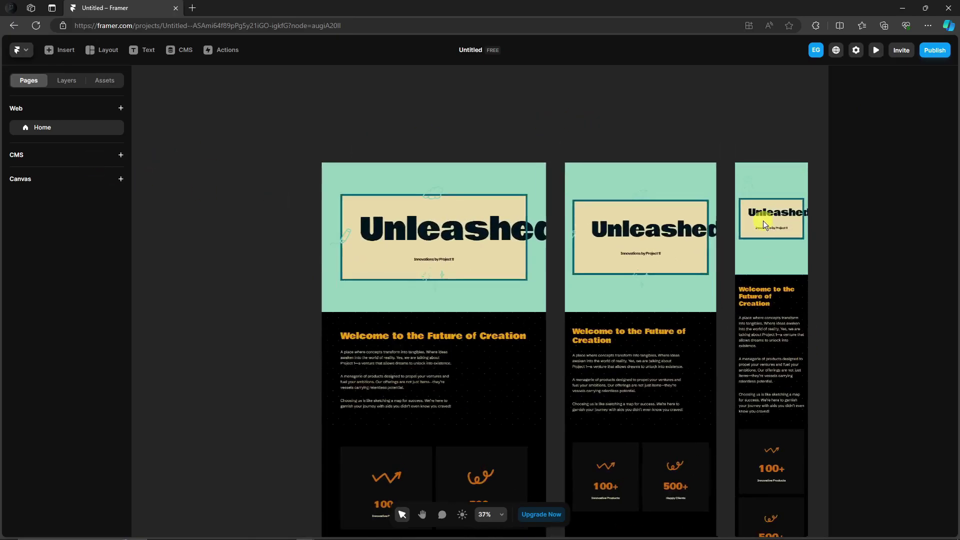
scroll(765, 218, up, 1)
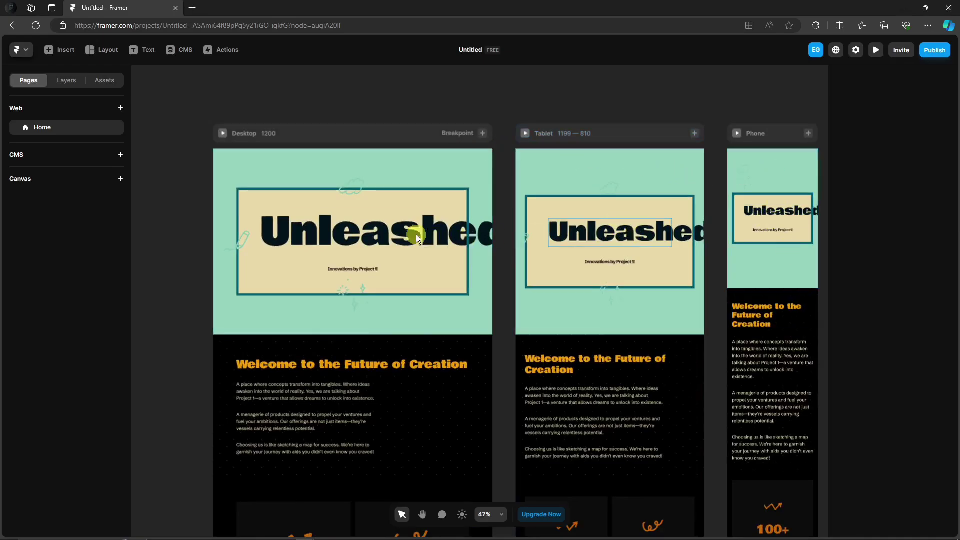
drag(404, 233, 371, 235)
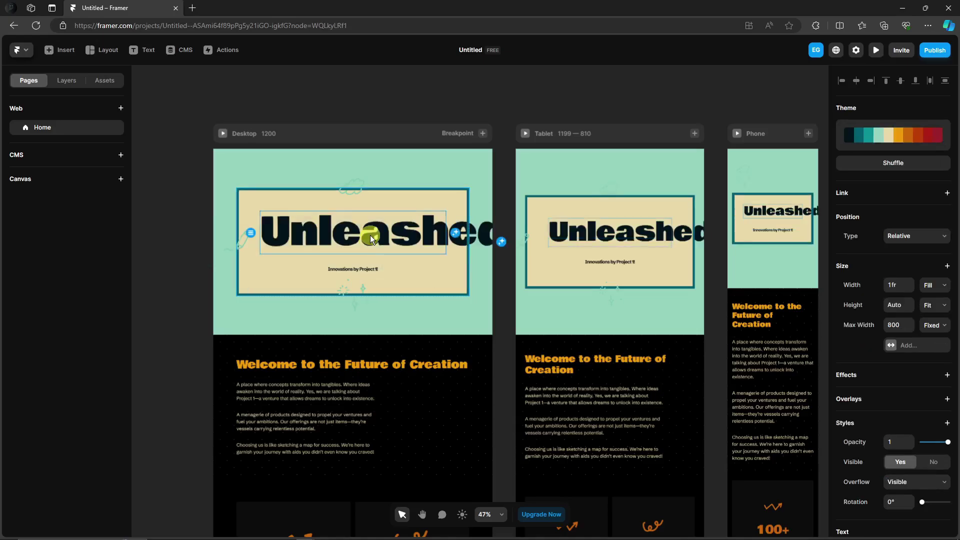
click(181, 235)
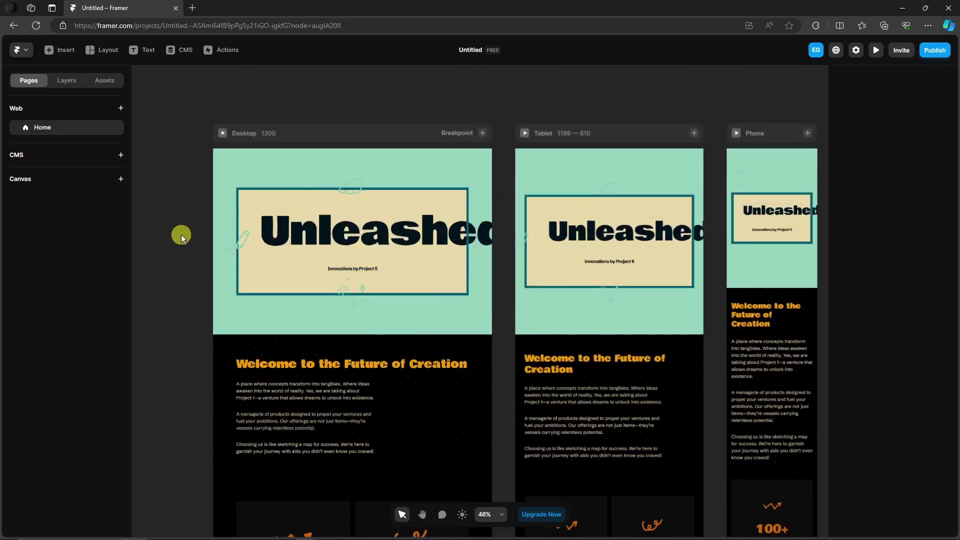
Shuffle the hero section's theme colors to a dark navy background with a red title box and white text
click(377, 172)
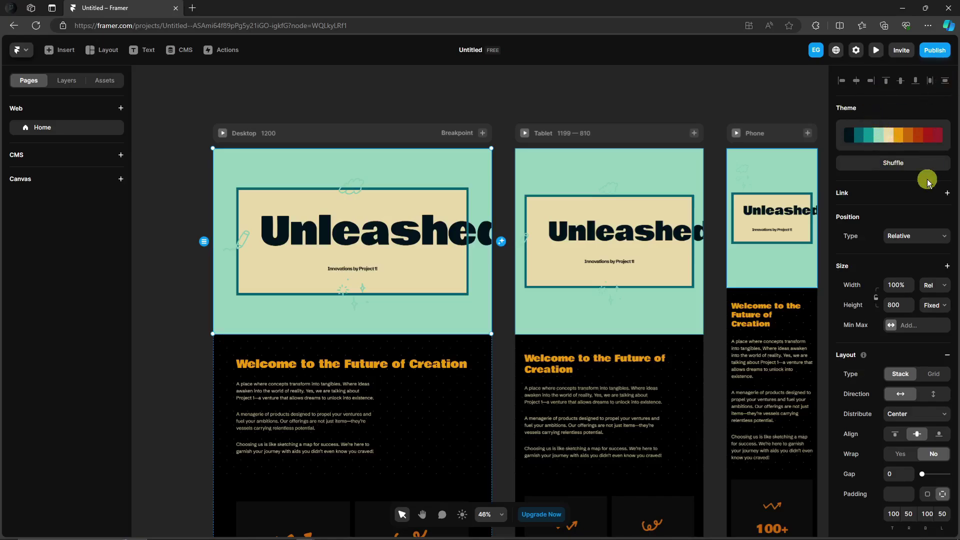
click(912, 160)
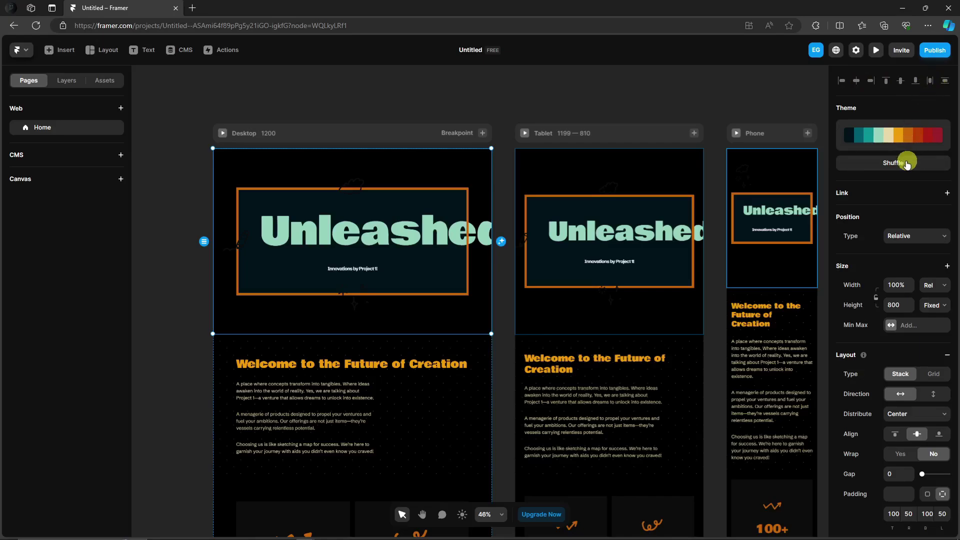
scroll(451, 329, down, 4)
scroll(462, 325, up, 4)
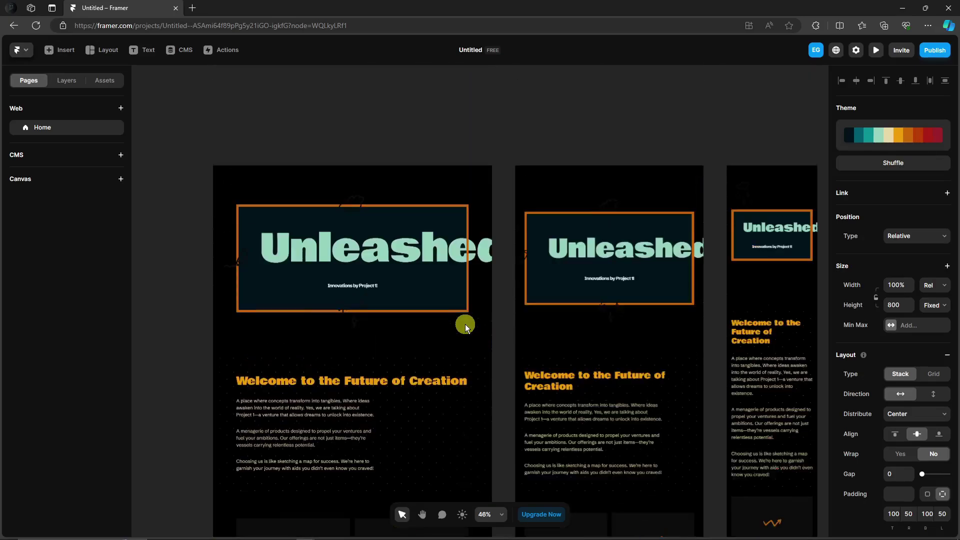
click(907, 168)
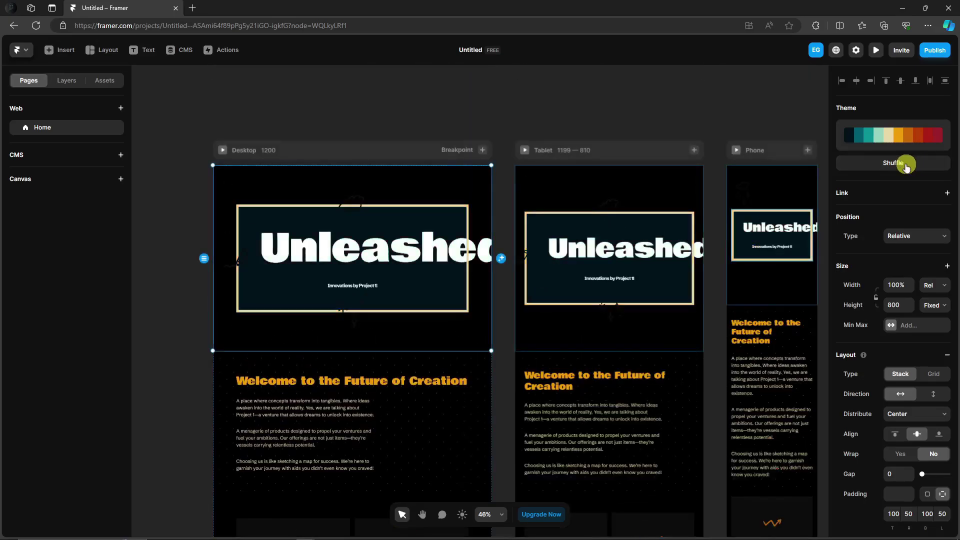
click(906, 167)
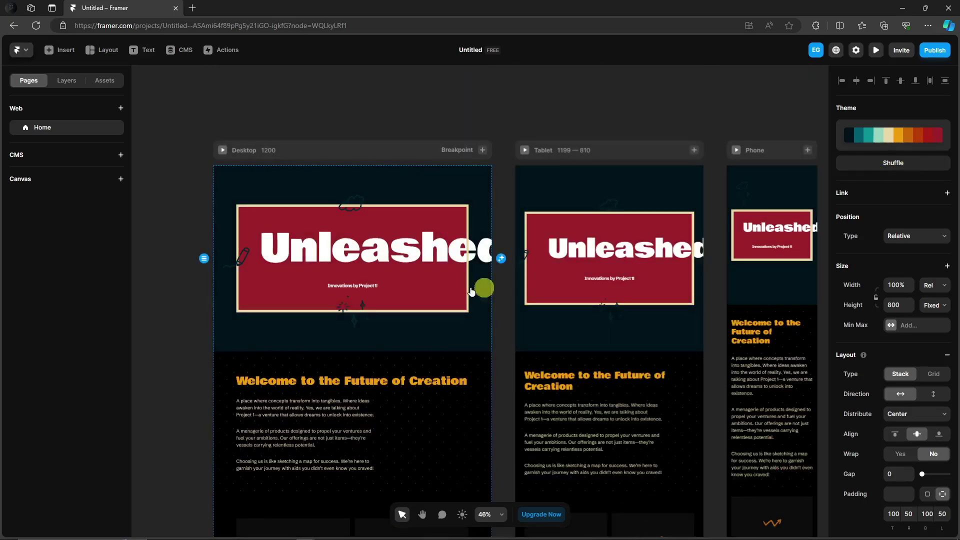
Shuffle the theme of the "Welcome to the Future of Creation" section to a white background with a rust-red heading
scroll(450, 280, down, 2)
click(500, 312)
click(460, 334)
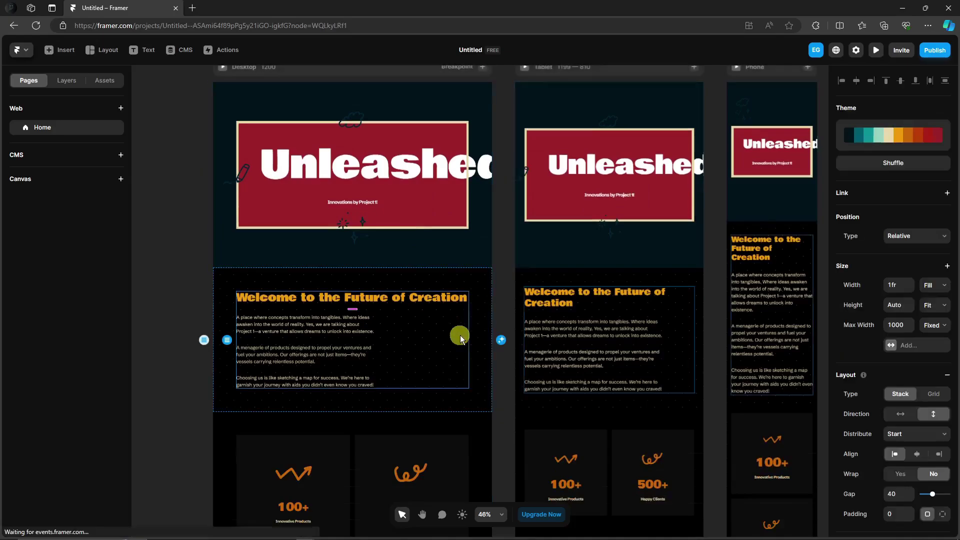
click(502, 343)
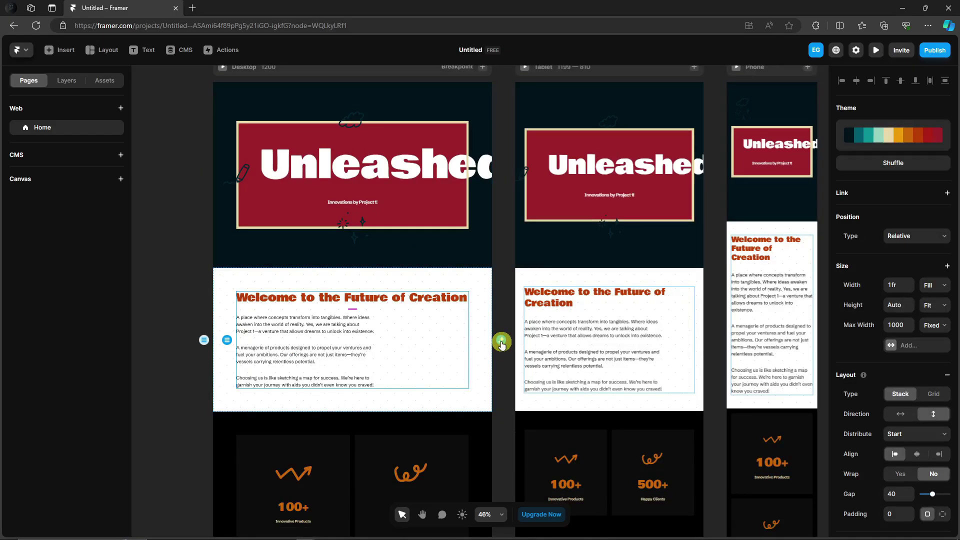
Shuffle the statistics section's theme to a white background with light gray cards and black figures
scroll(502, 343, down, 2)
click(472, 370)
scroll(486, 365, down, 1)
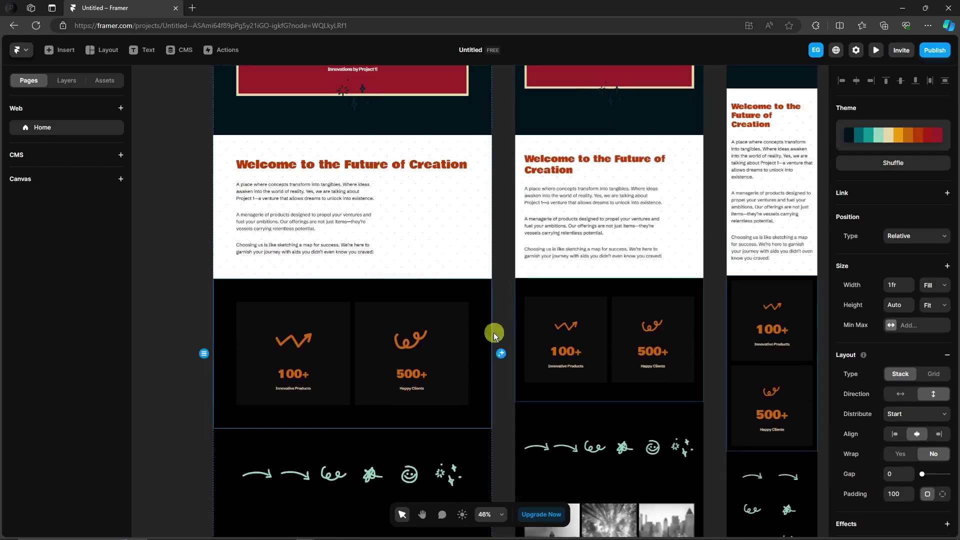
click(501, 354)
Shuffle the theme of the doodle band below the statistics to a beige background with dark red doodles
scroll(492, 362, down, 1)
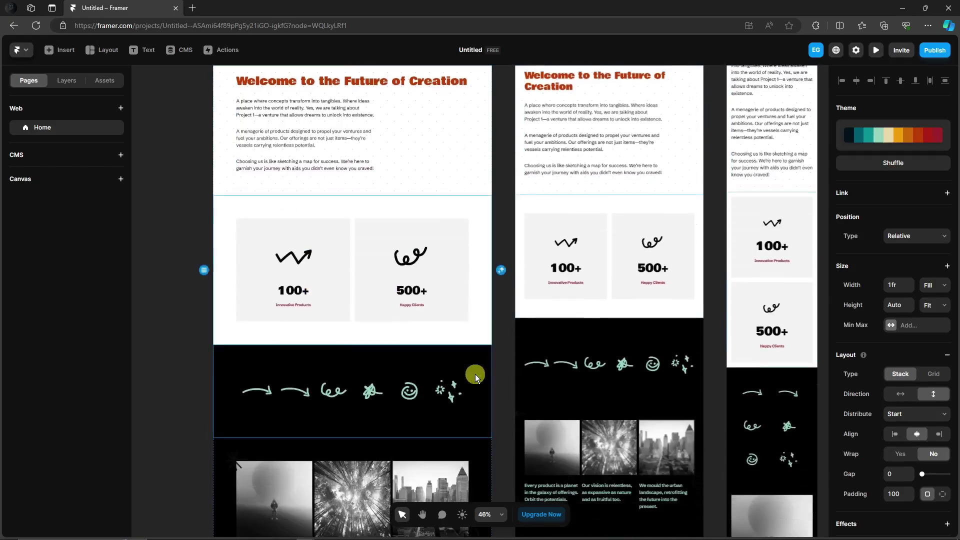
click(475, 374)
click(499, 386)
scroll(506, 350, down, 1)
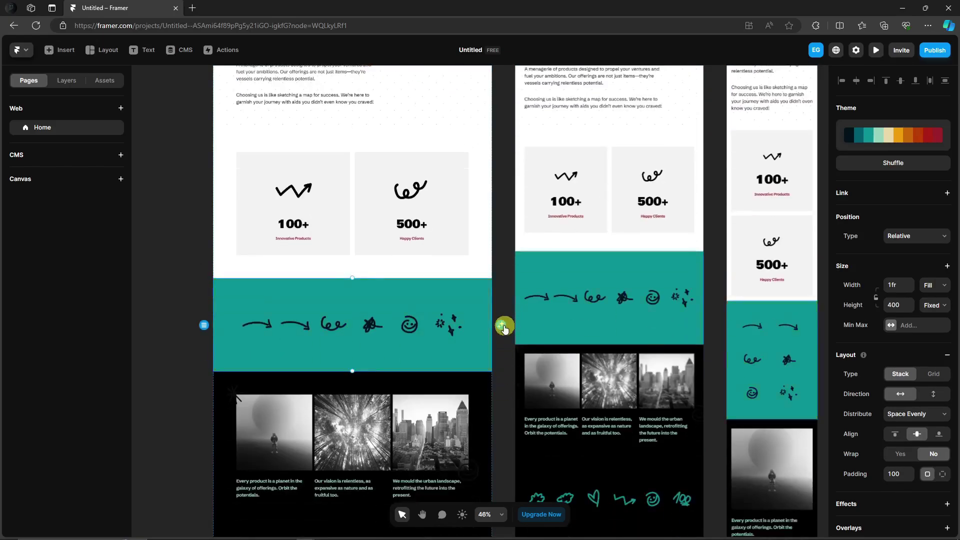
click(504, 327)
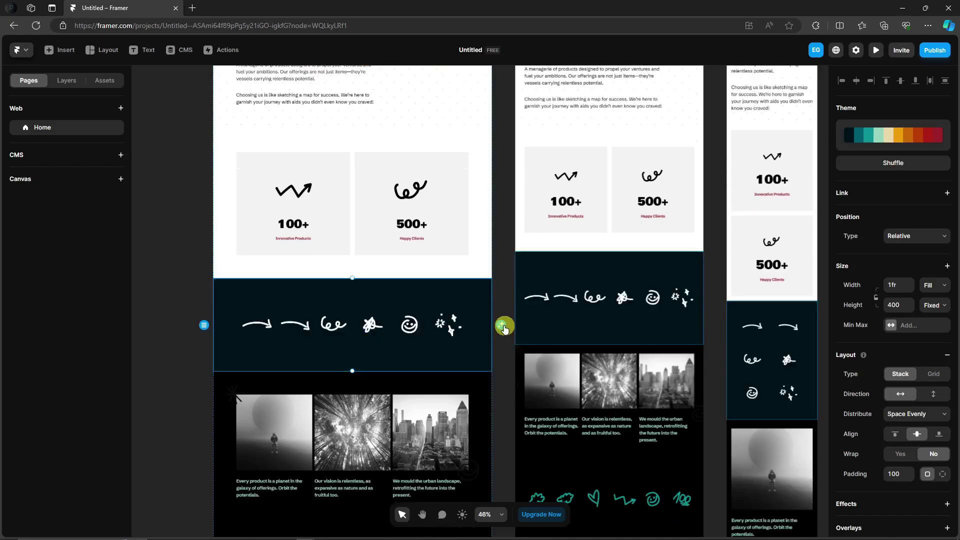
click(505, 326)
click(504, 327)
click(504, 326)
click(504, 327)
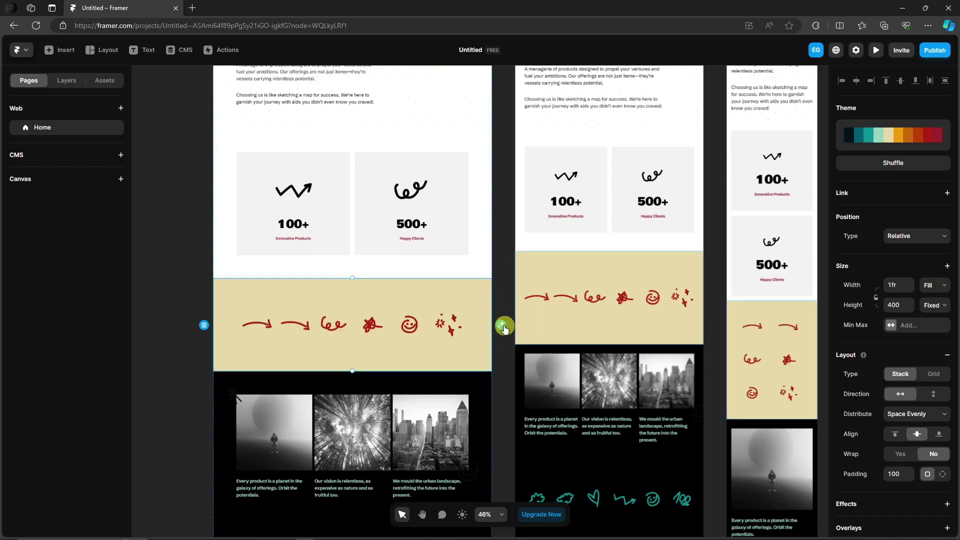
Shuffle the theme of the icon band below the three images to a mint green background with dark red icons
scroll(504, 327, down, 3)
click(461, 364)
scroll(480, 361, down, 3)
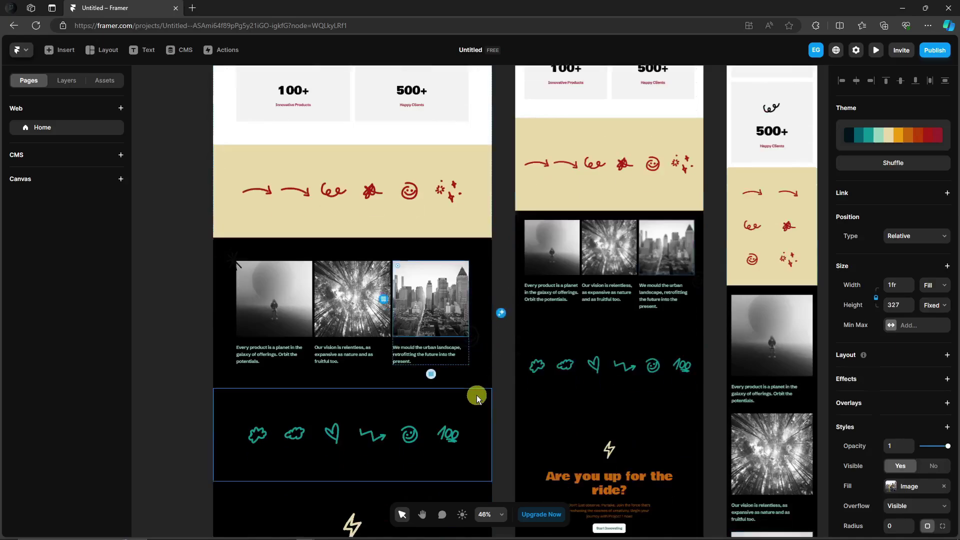
click(478, 398)
click(501, 433)
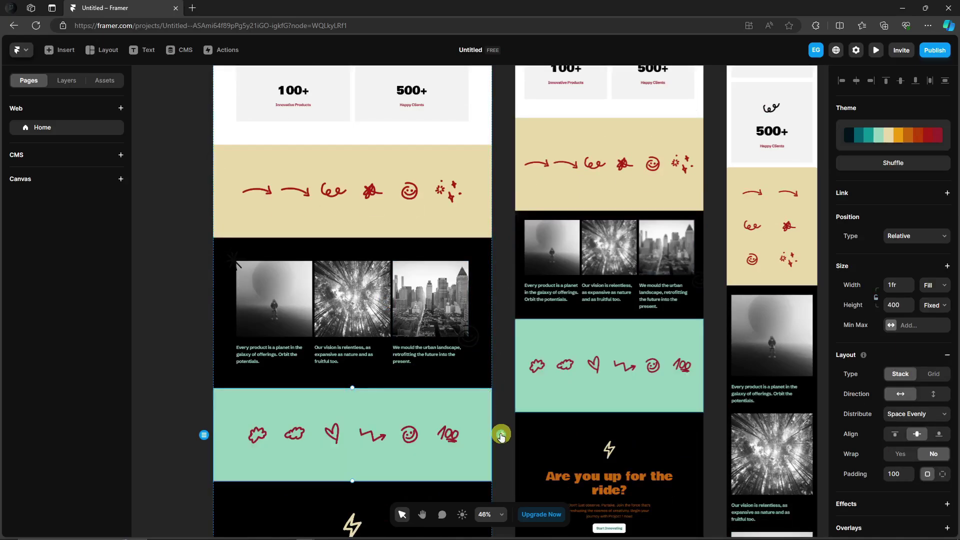
Shuffle the three-image section's theme to a white background with grayscale images and dark red captions
click(480, 360)
click(502, 315)
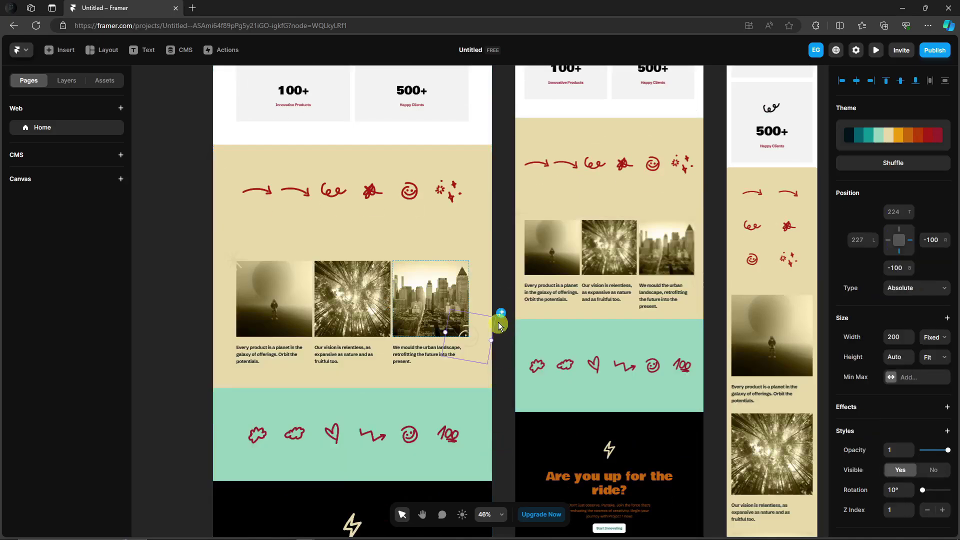
click(501, 314)
click(501, 315)
click(502, 315)
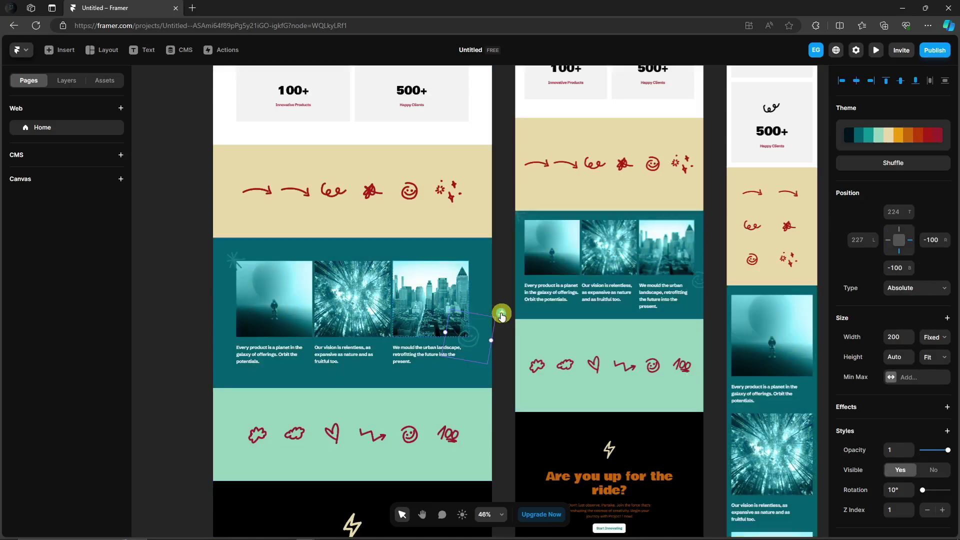
click(502, 315)
click(502, 315)
click(501, 315)
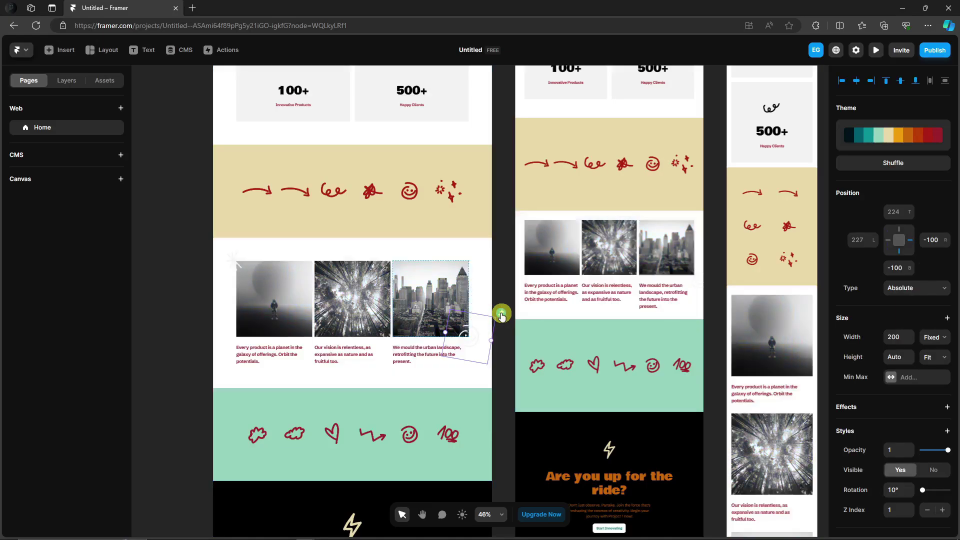
Shuffle the icon band under the three-image section to a white background with dark red icons
scroll(500, 340, down, 1)
click(484, 385)
click(502, 387)
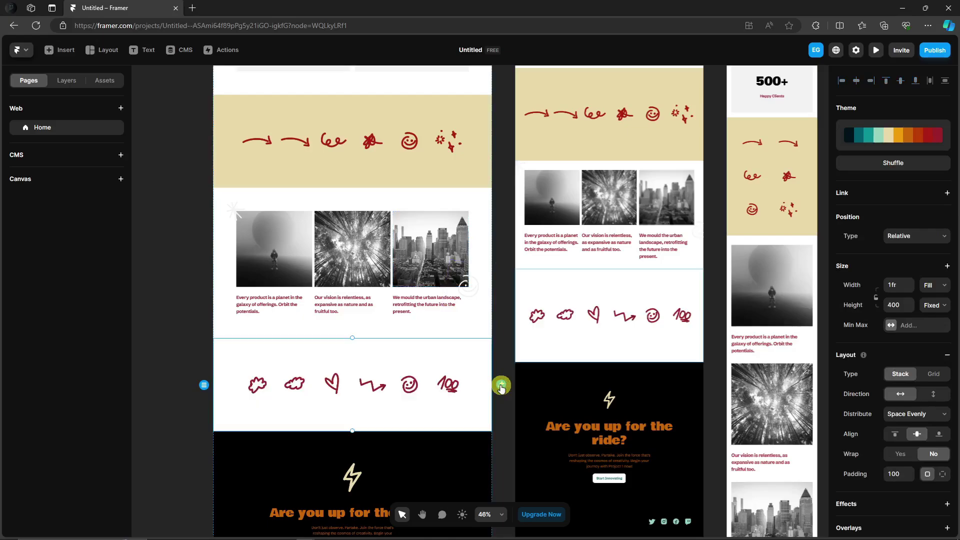
Shuffle the theme of the icon band under the three-image section to a beige background with black icons
click(501, 388)
click(501, 388)
click(502, 387)
click(501, 388)
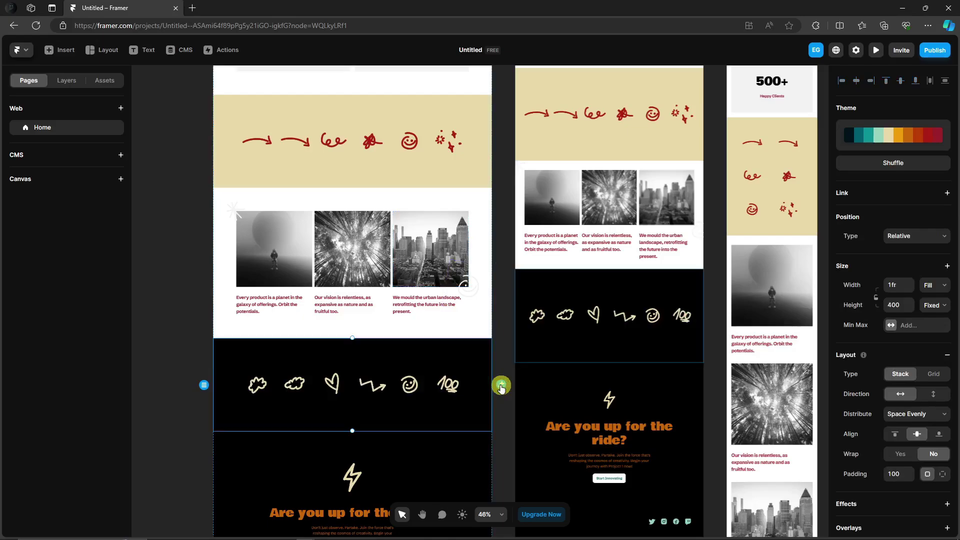
click(501, 388)
click(502, 388)
click(501, 387)
Shuffle the theme of the "Are you up for the ride?" section to a white background with dark red text
scroll(500, 384, down, 4)
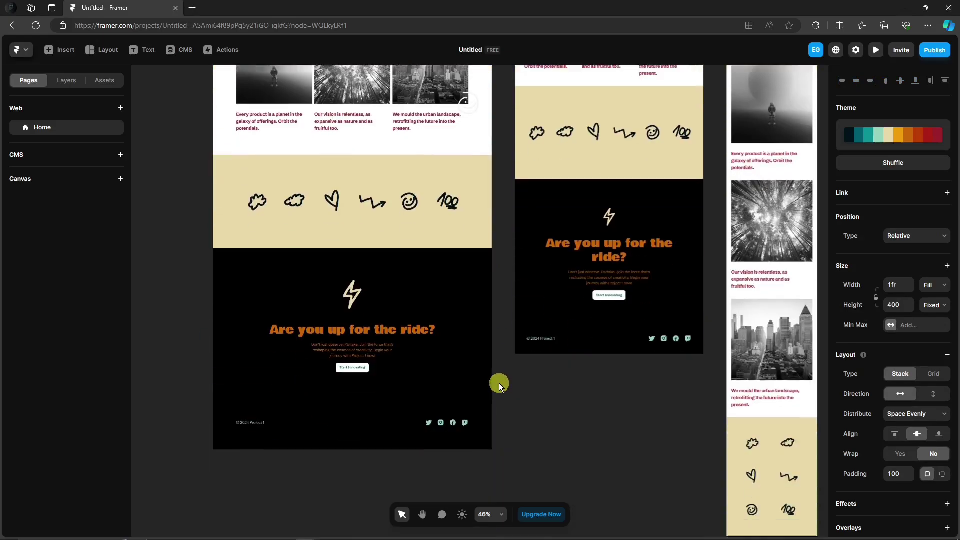
click(486, 358)
click(502, 324)
click(501, 324)
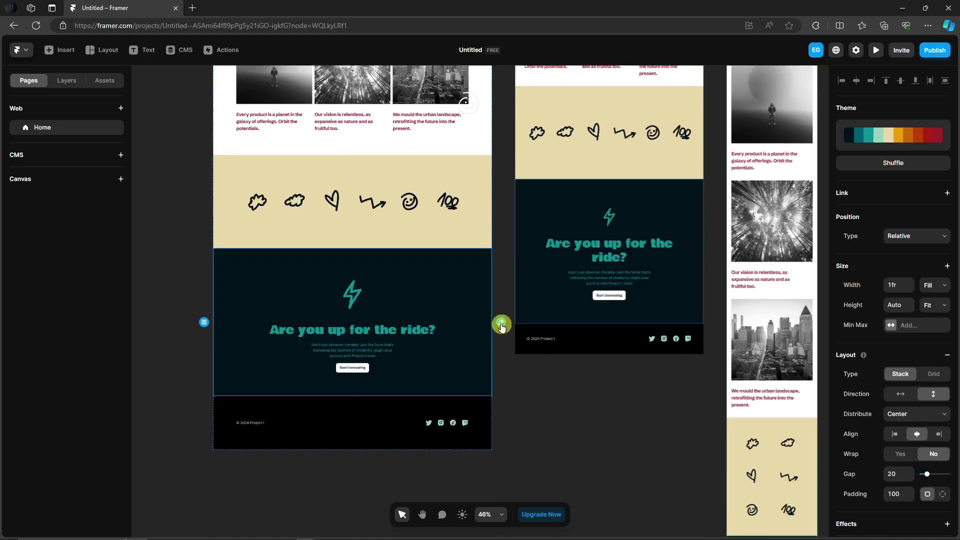
click(502, 324)
click(501, 323)
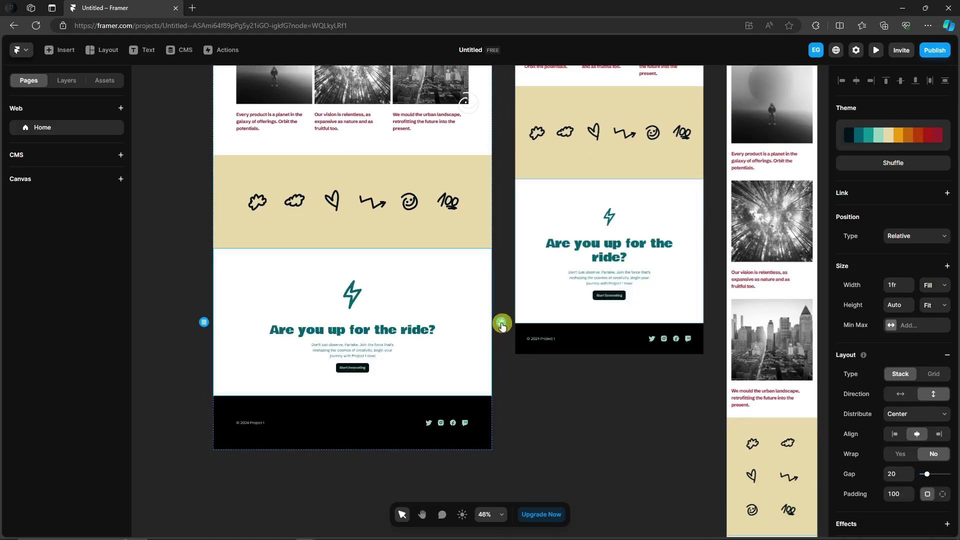
Shuffle the footer's theme to a beige background with black text and social icons
click(503, 423)
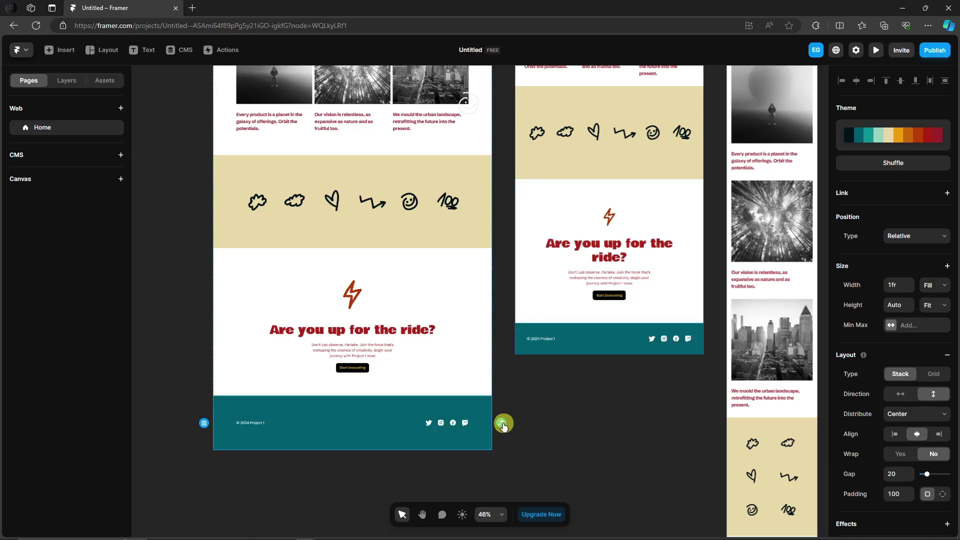
click(504, 423)
click(503, 423)
click(504, 423)
click(504, 424)
click(504, 423)
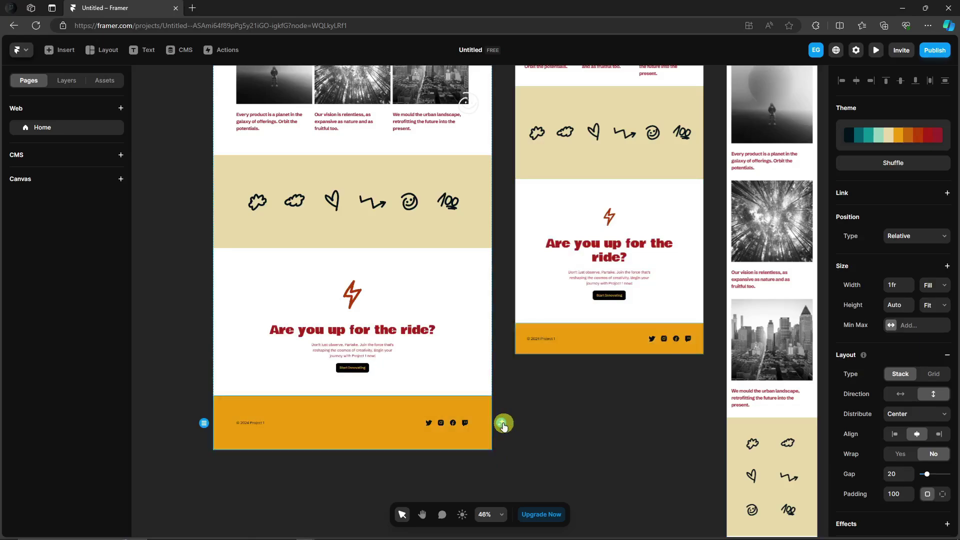
click(504, 423)
click(504, 423)
click(503, 423)
click(504, 423)
click(504, 423)
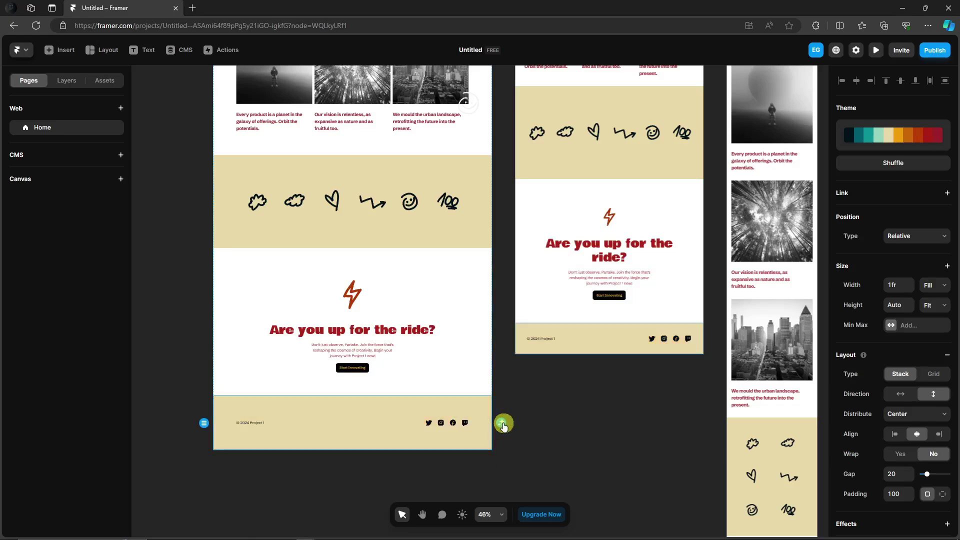
Shuffle the hero section's theme to a white background with a red-bordered beige box and dark heading text
scroll(499, 410, up, 4)
scroll(497, 400, up, 10)
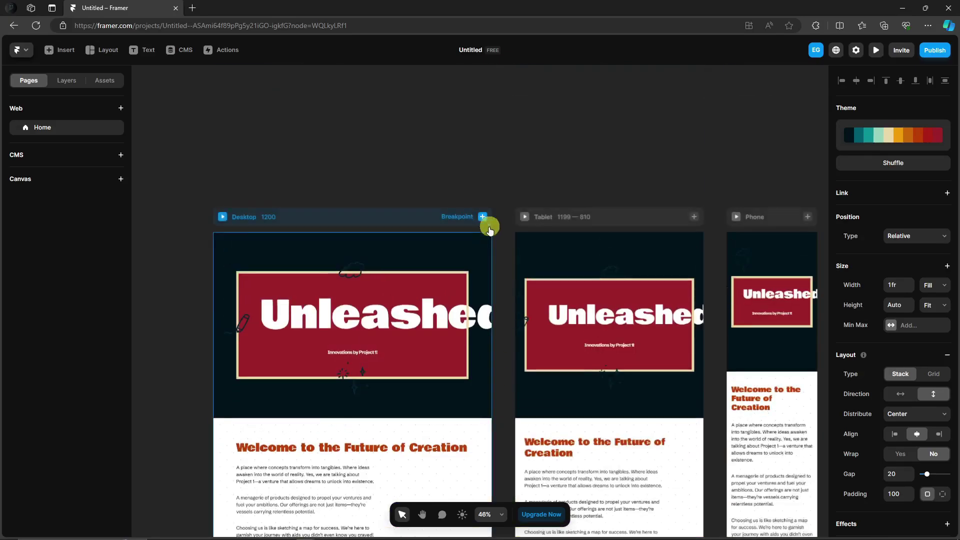
click(490, 260)
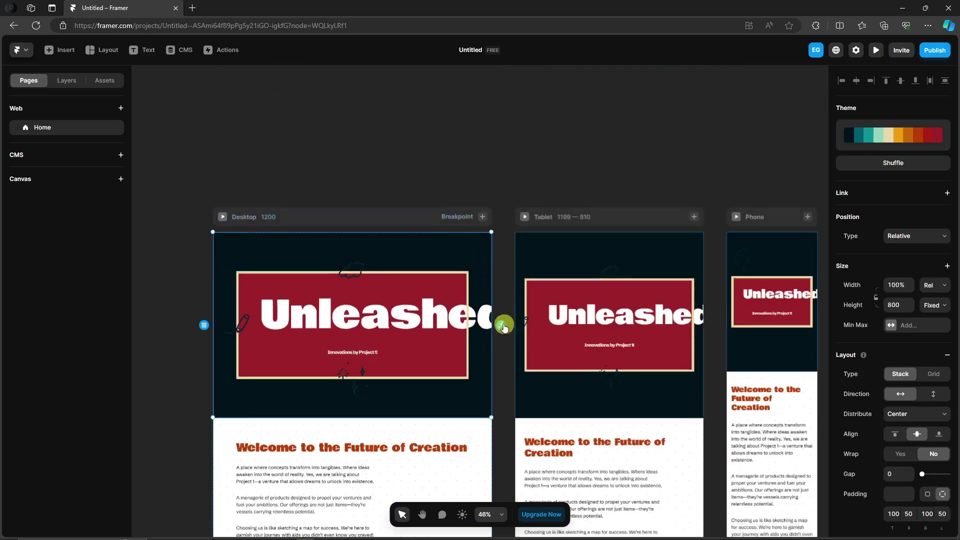
click(504, 326)
click(504, 326)
click(504, 326)
click(505, 325)
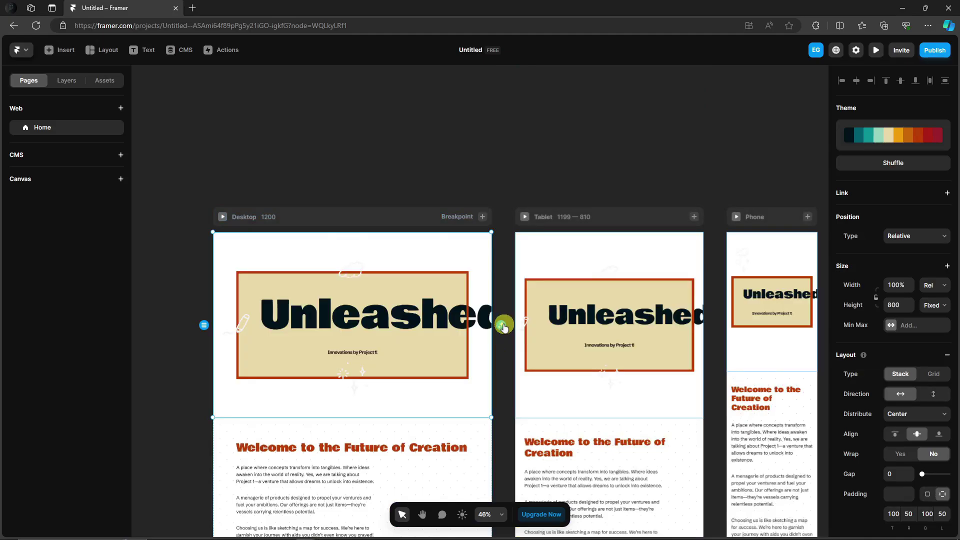
Replace the main heading text in the desktop hero box with "Unshackled"
scroll(500, 331, down, 2)
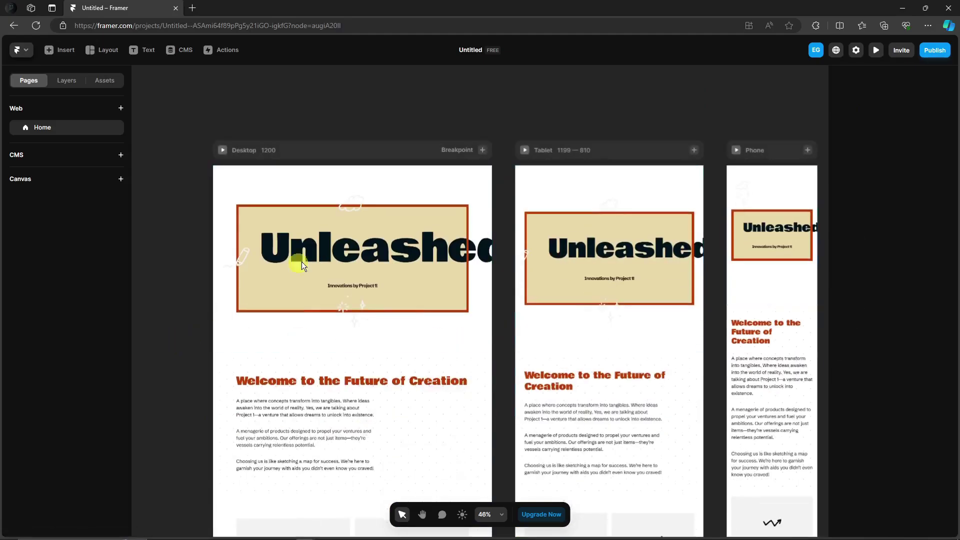
click(357, 248)
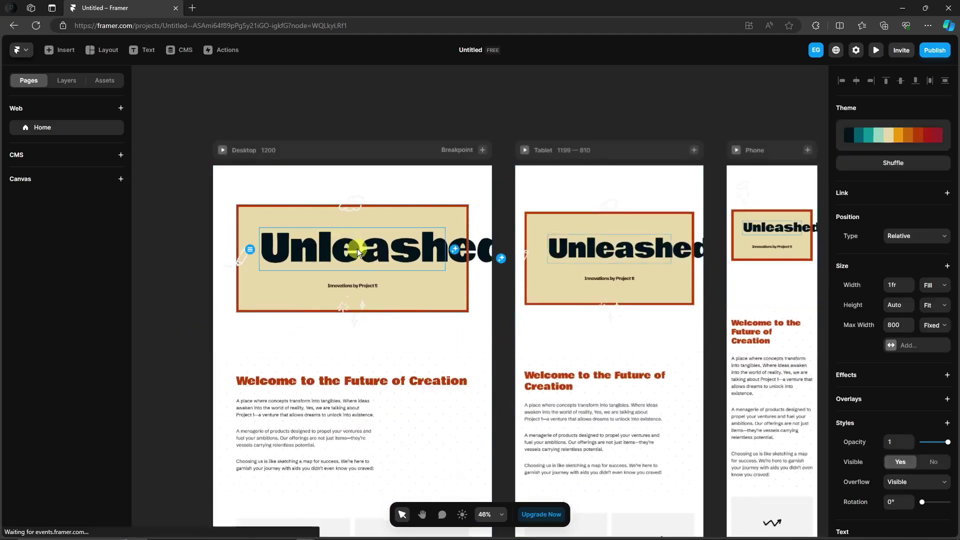
double_click(404, 254)
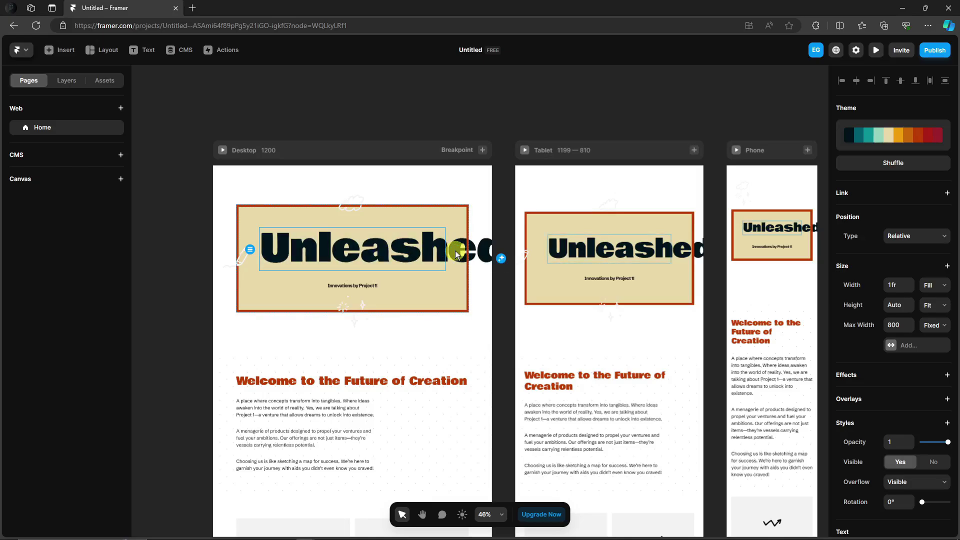
text(Unshackled)
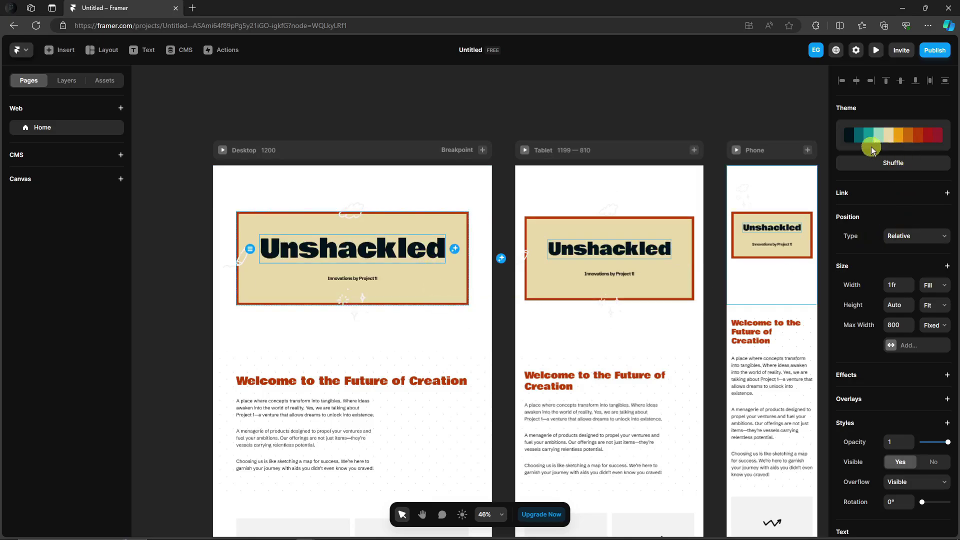
Create a new Heading 1 text style for the "Unshackled" heading
scroll(860, 248, down, 7)
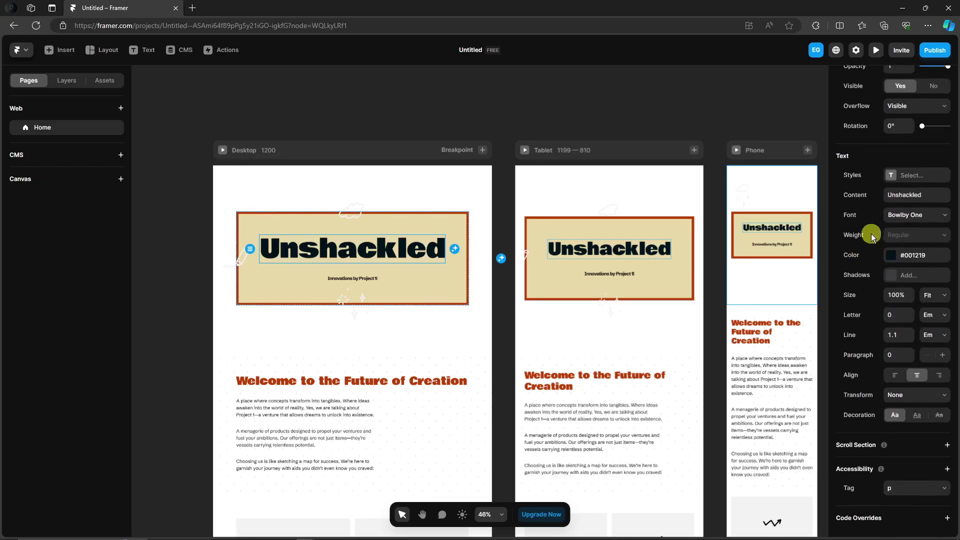
click(911, 175)
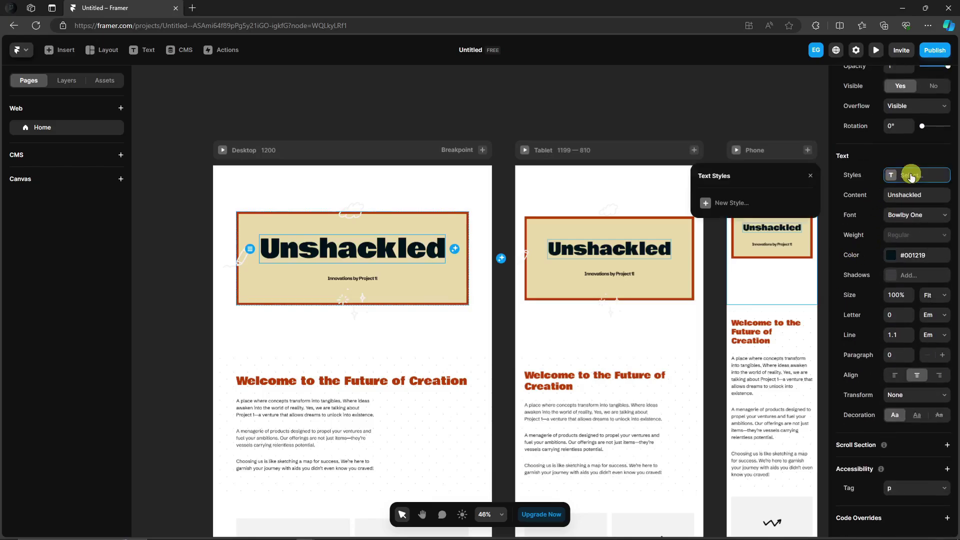
click(706, 203)
click(730, 223)
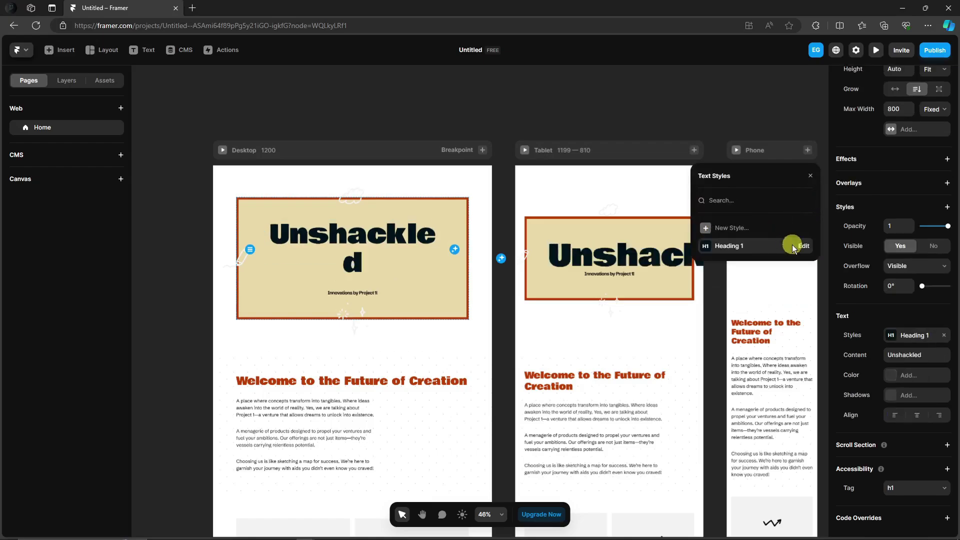
Change the font of the Heading 1 text style to Borel
click(803, 248)
click(795, 207)
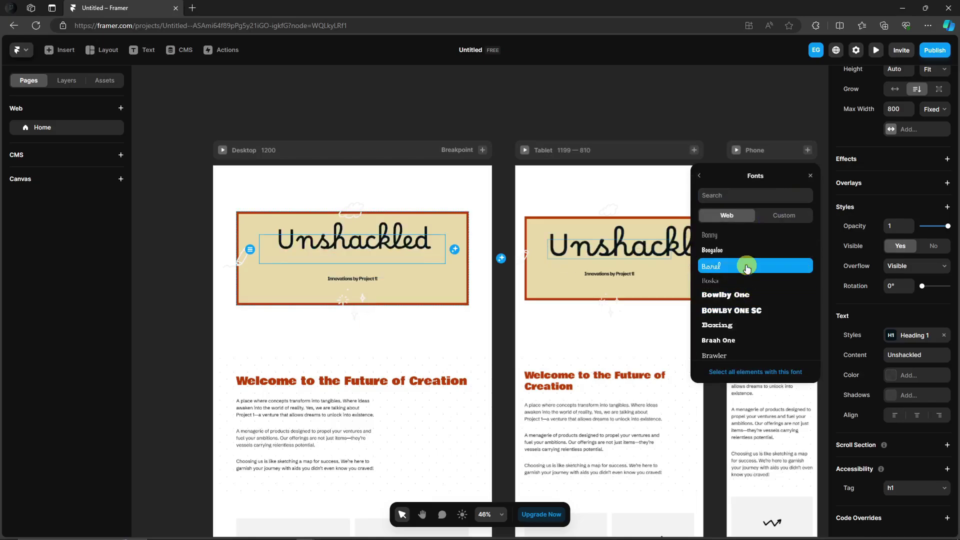
click(747, 267)
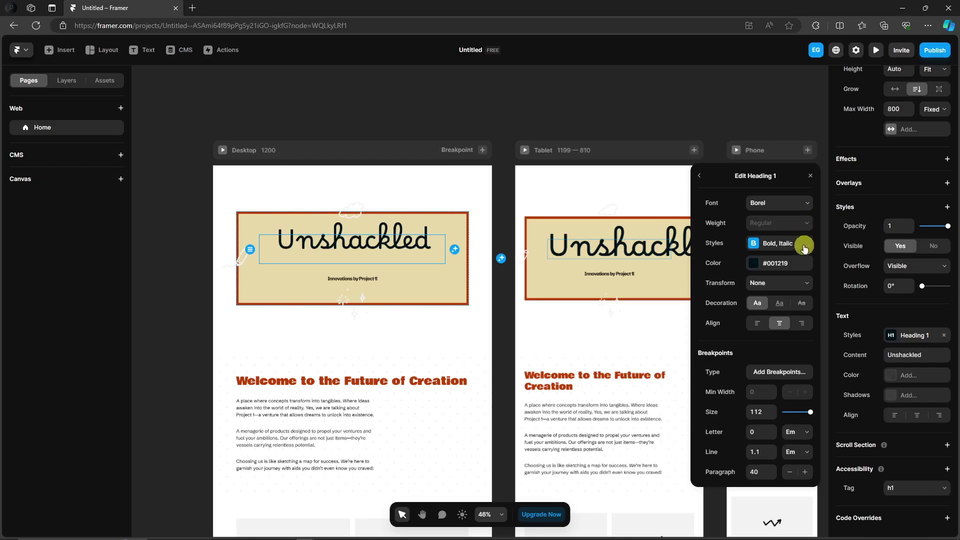
Set the color of the Heading 1 text style to green #4EB82E and close the style settings
click(799, 268)
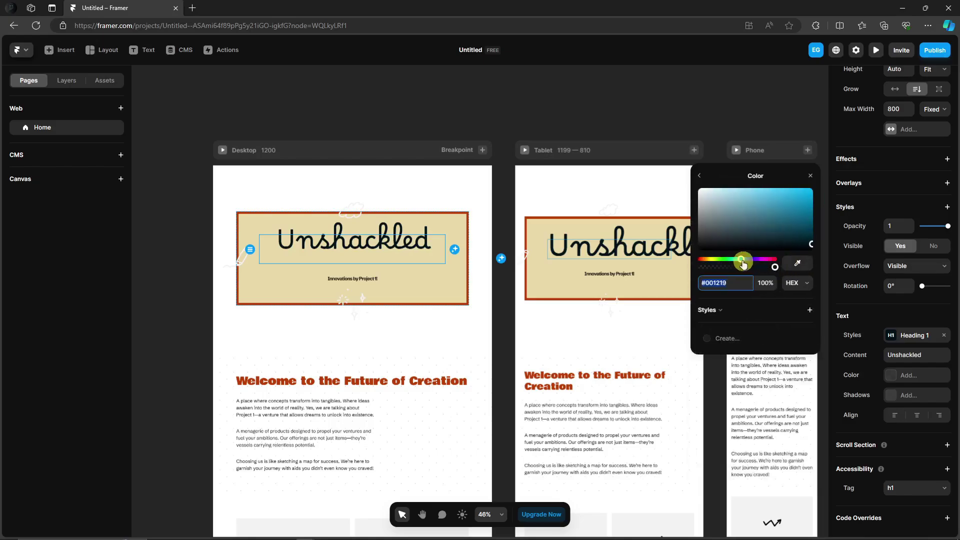
drag(741, 259, 722, 259)
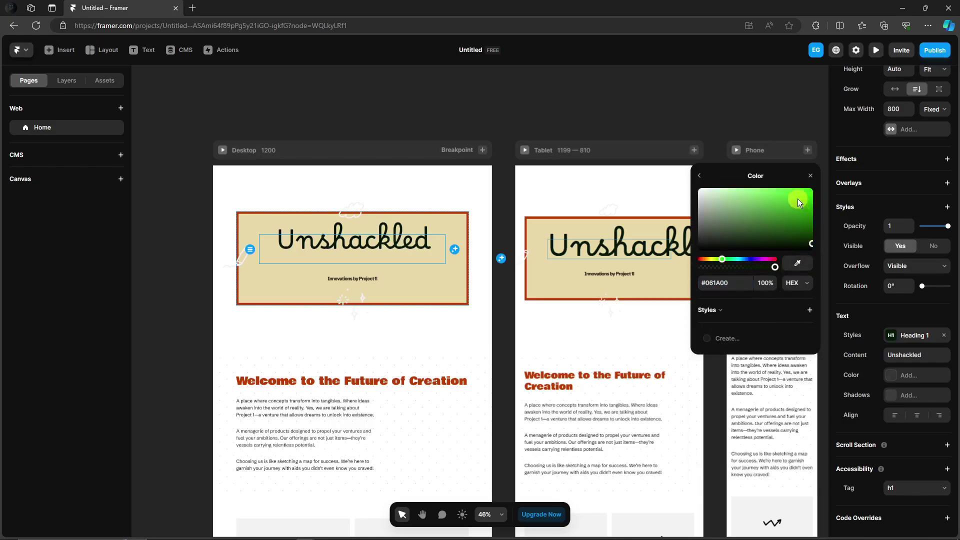
drag(812, 244, 784, 211)
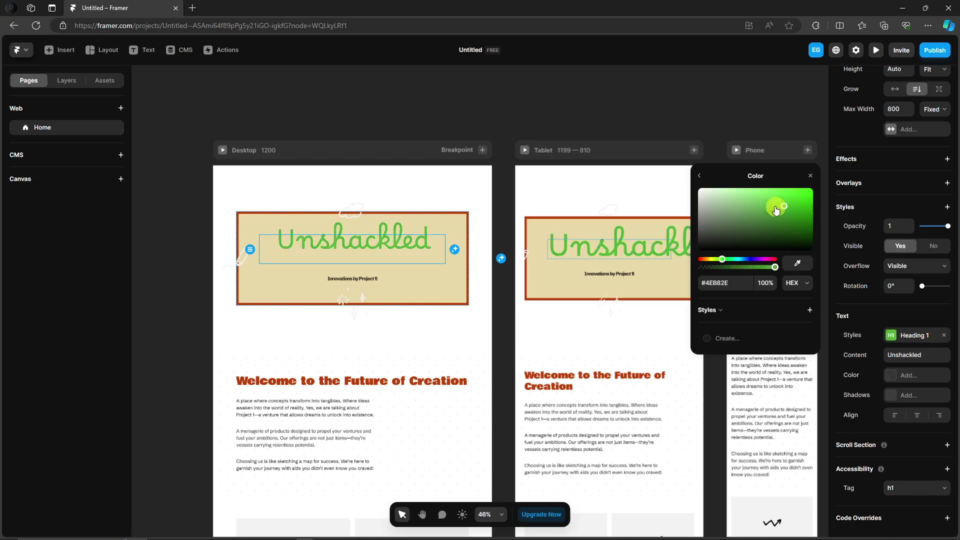
click(699, 176)
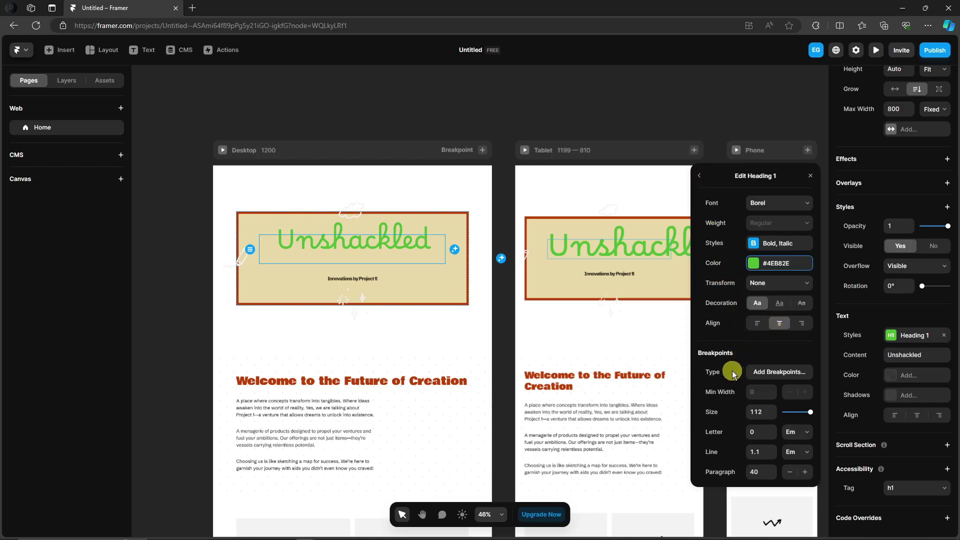
click(699, 176)
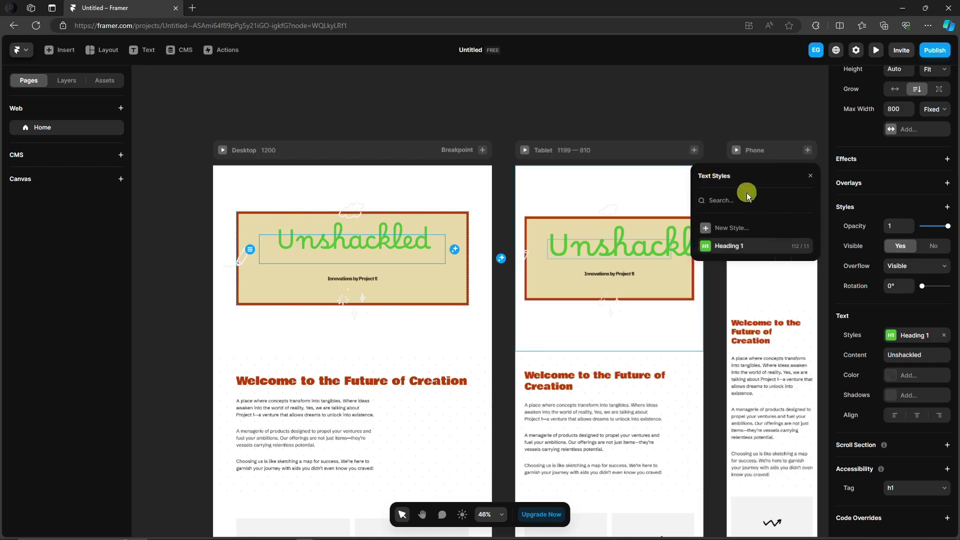
click(824, 241)
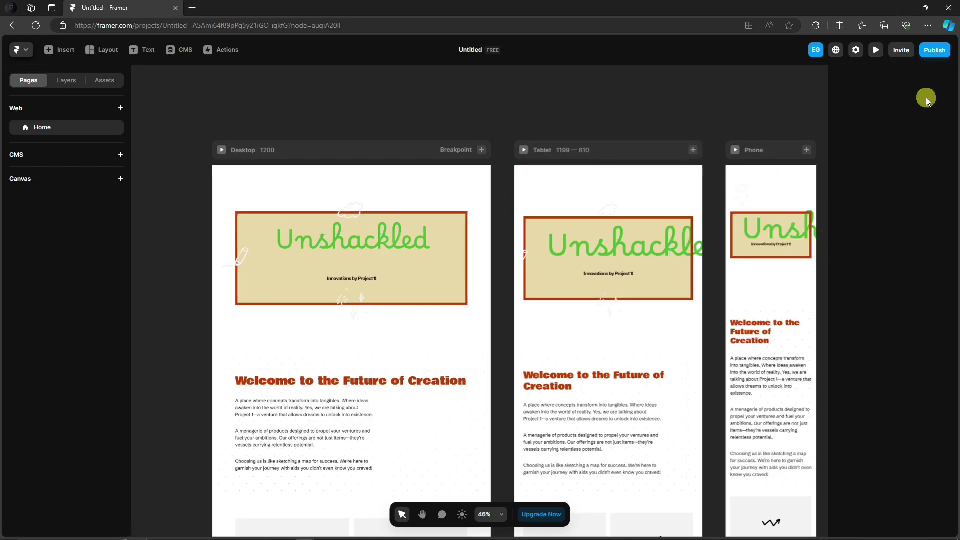
click(433, 248)
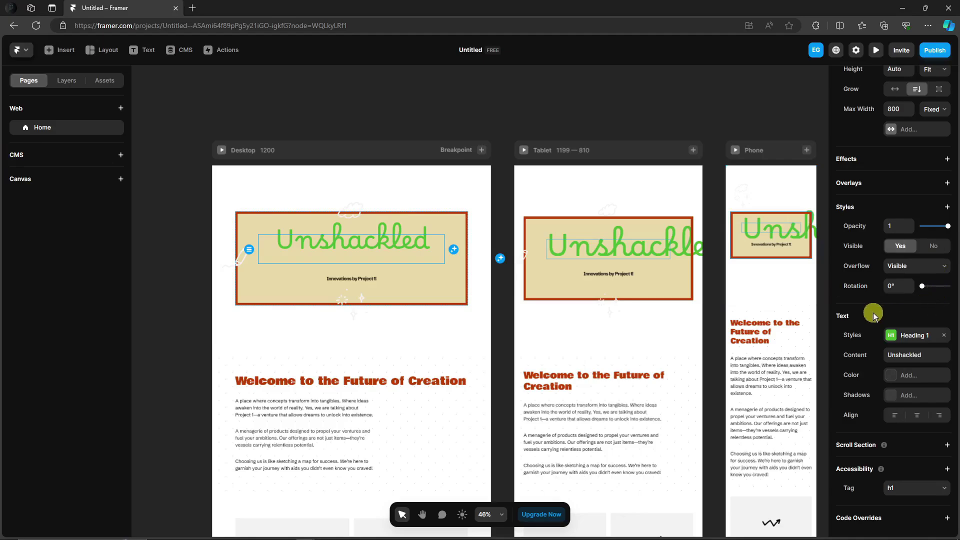
scroll(874, 316, up, 5)
scroll(463, 280, down, 3)
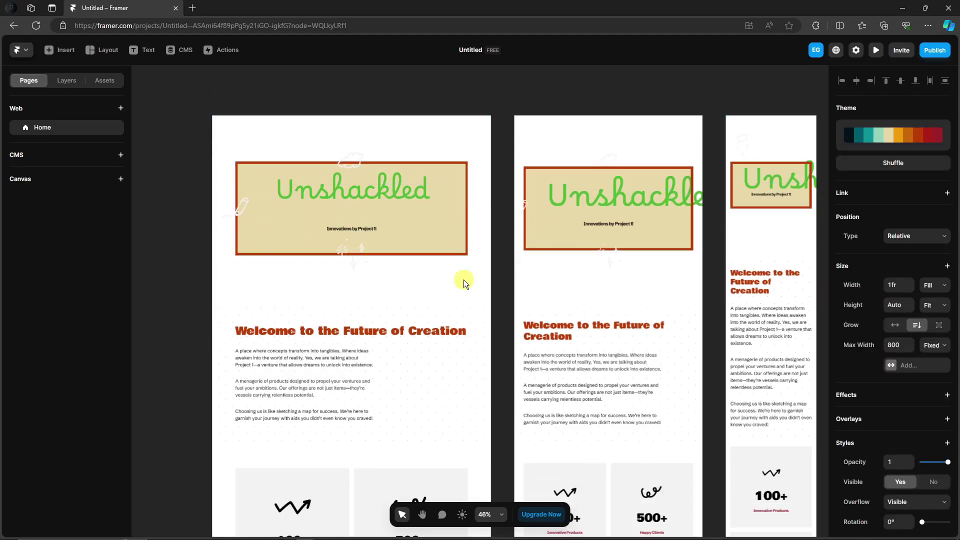
click(424, 298)
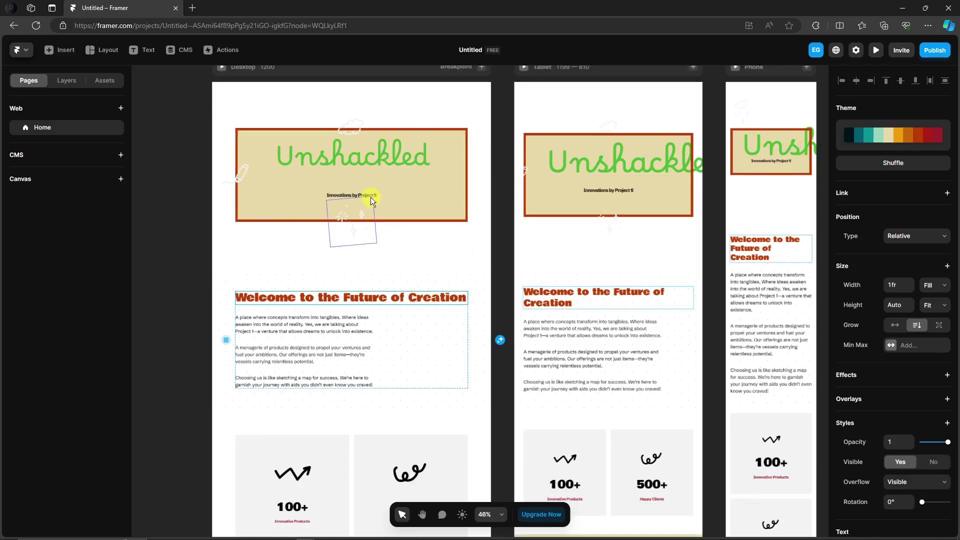
Open the "Innovations by Project 1!" subtitle in the hero box for editing and select all of its text
scroll(371, 236, up, 5)
scroll(374, 236, up, 4)
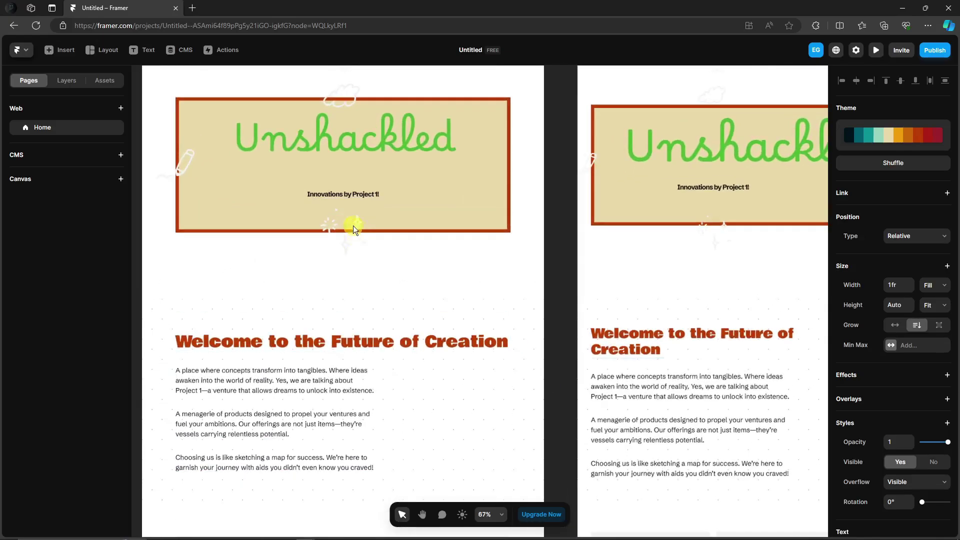
scroll(338, 204, down, 3)
scroll(190, 233, up, 5)
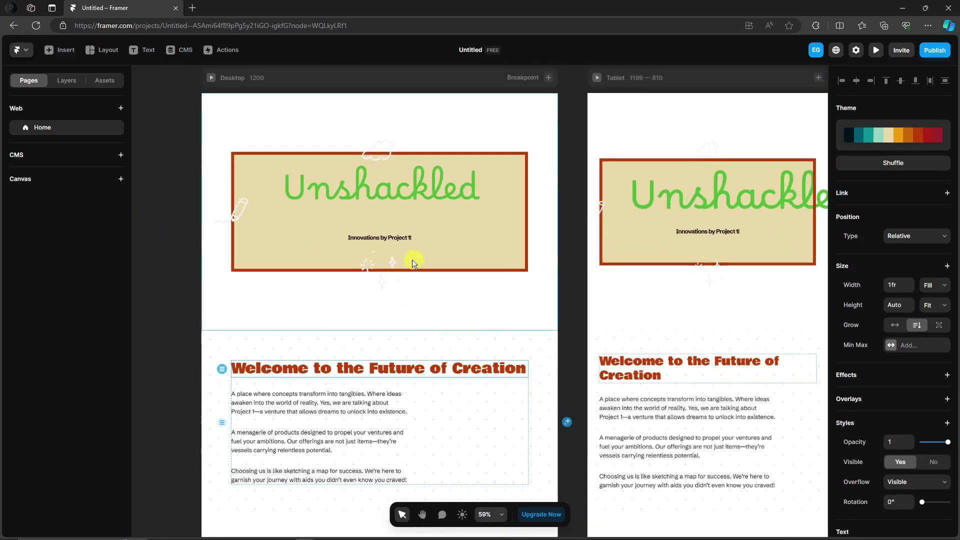
click(442, 236)
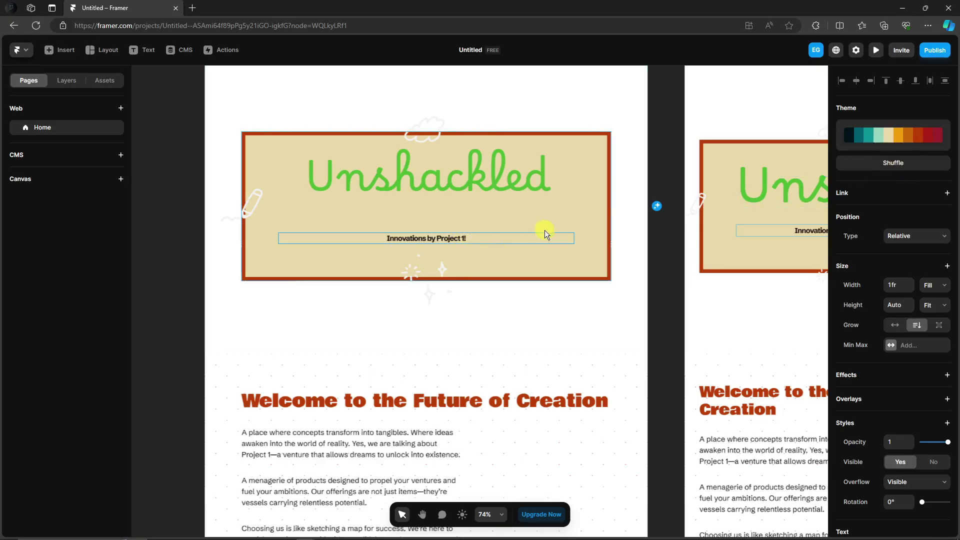
double_click(438, 237)
drag(479, 237, 354, 231)
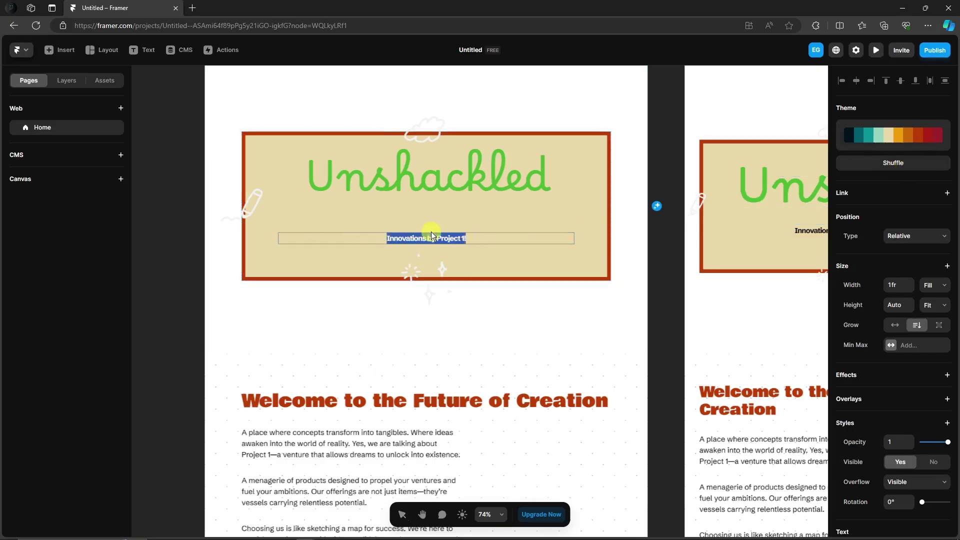
click(477, 238)
key(ctrl+a)
Shuffle the hero section's theme to a beige background with a dark-red-bordered mint green box and black text
click(667, 223)
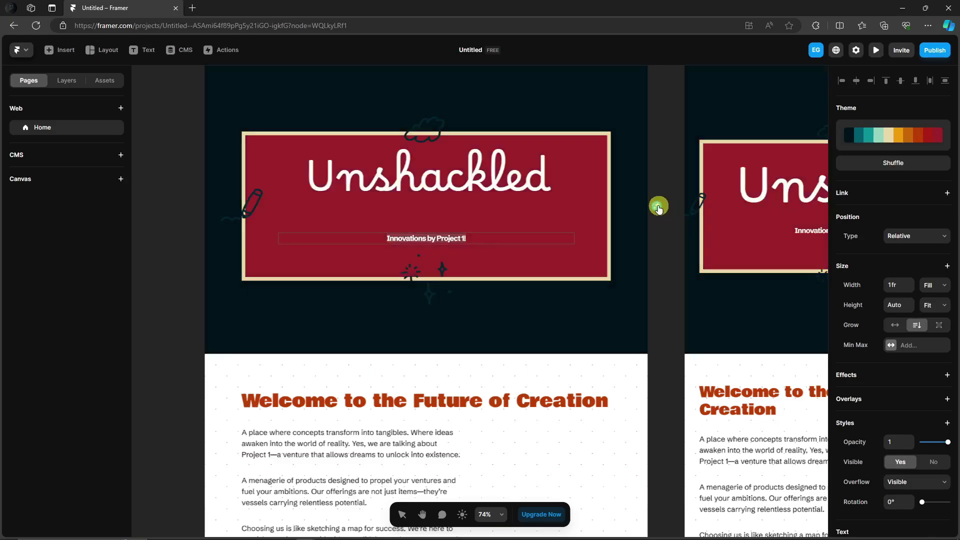
click(659, 206)
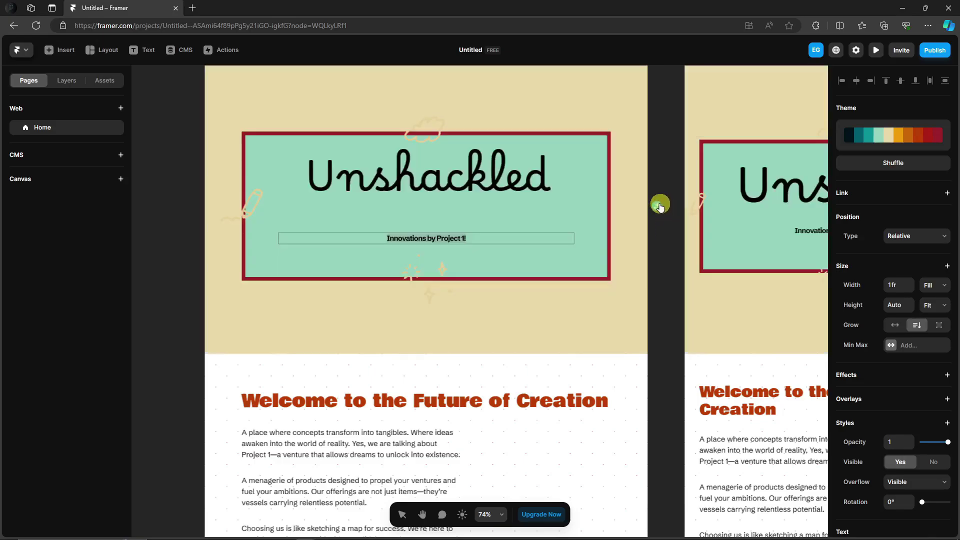
double_click(501, 232)
click(516, 330)
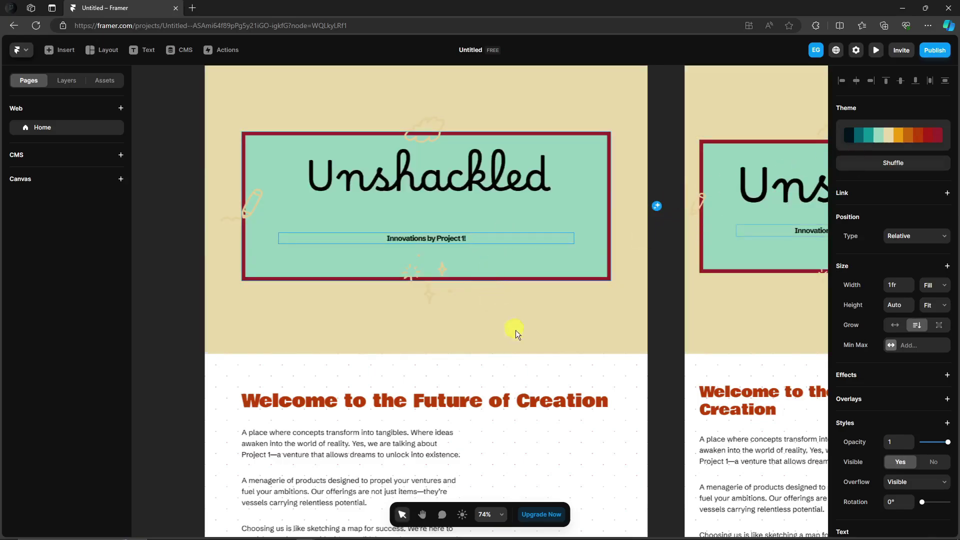
Change the scribble icon above the 100+ Innovative Products statistic to the Scribble 5 shape
scroll(587, 291, down, 1)
scroll(587, 291, down, 5)
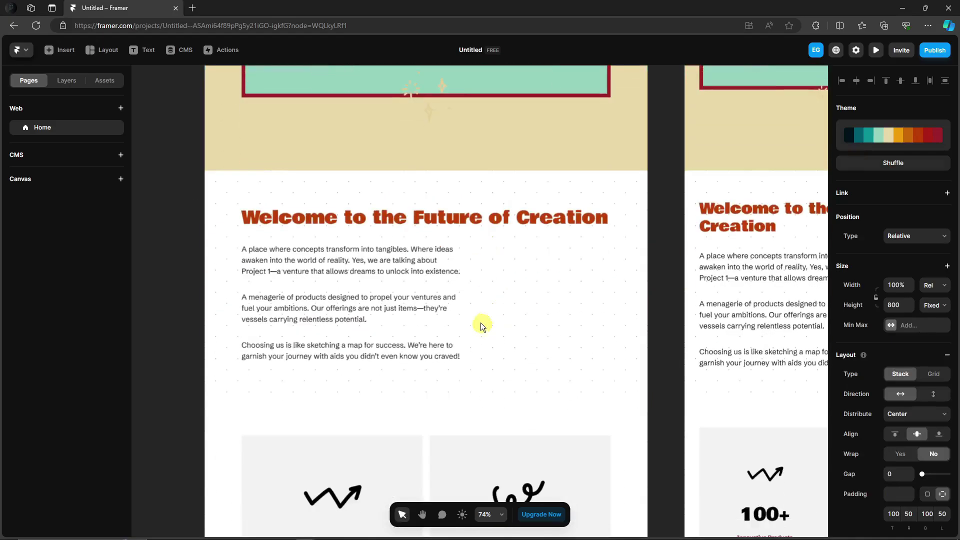
click(481, 322)
scroll(425, 295, down, 4)
click(344, 369)
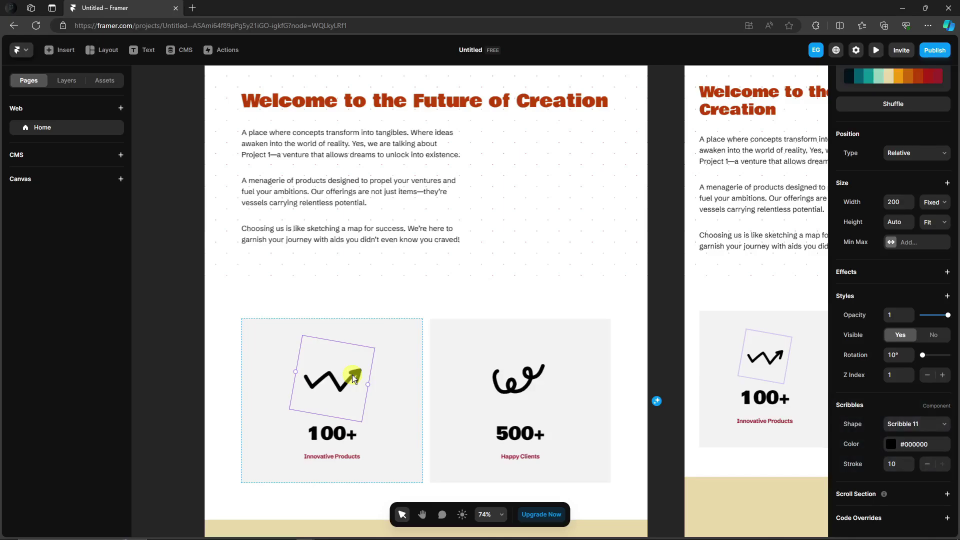
click(517, 386)
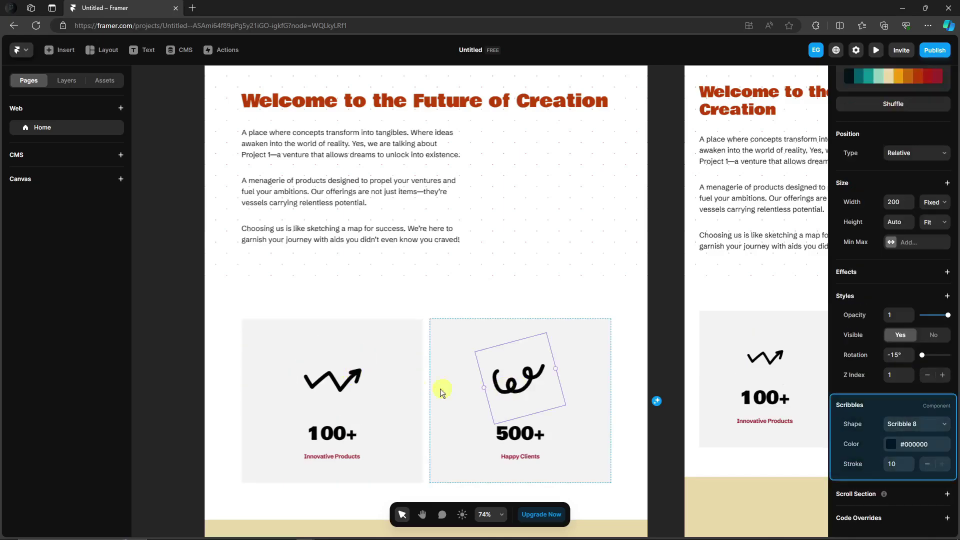
click(315, 378)
click(938, 421)
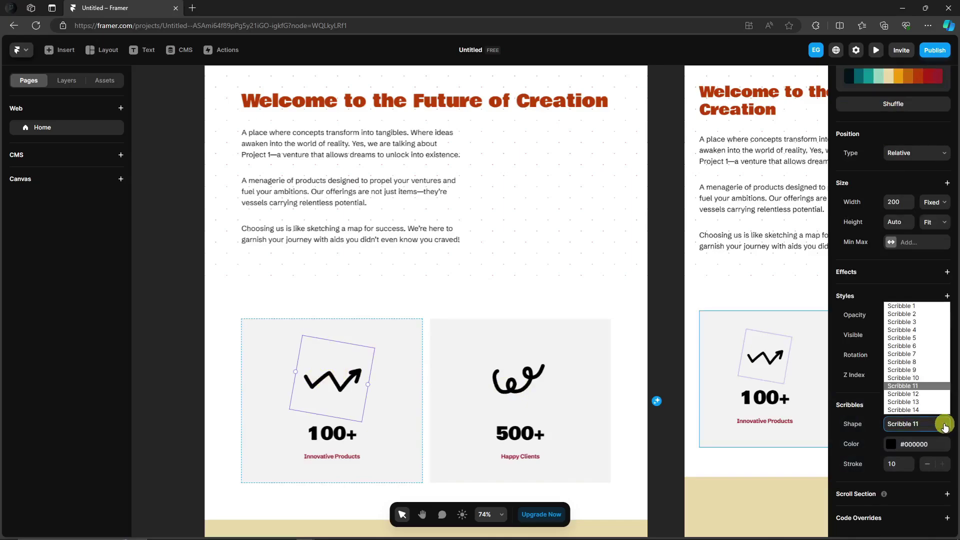
click(926, 381)
click(938, 424)
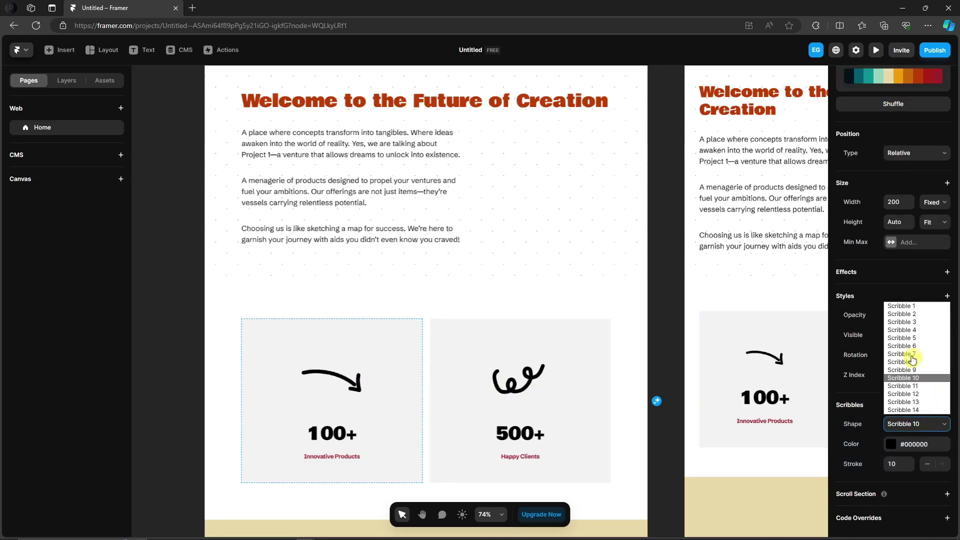
click(909, 340)
Recolor the scribble icons on both statistic cards red, using #DE0000 for the 500+ Happy Clients icon
click(947, 445)
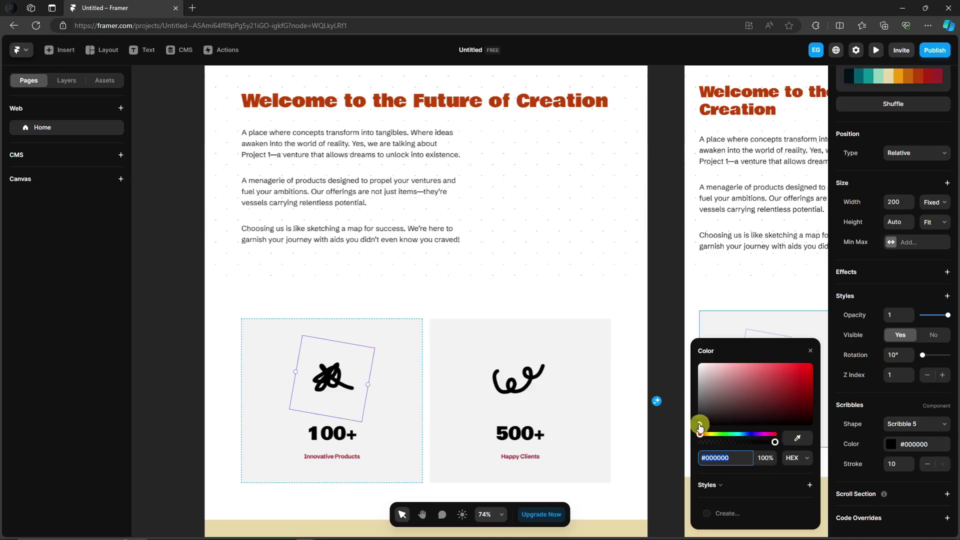
mouse_move(700, 425)
mouse_down()
mouse_move(769, 404)
mouse_move(763, 373)
mouse_up()
click(521, 376)
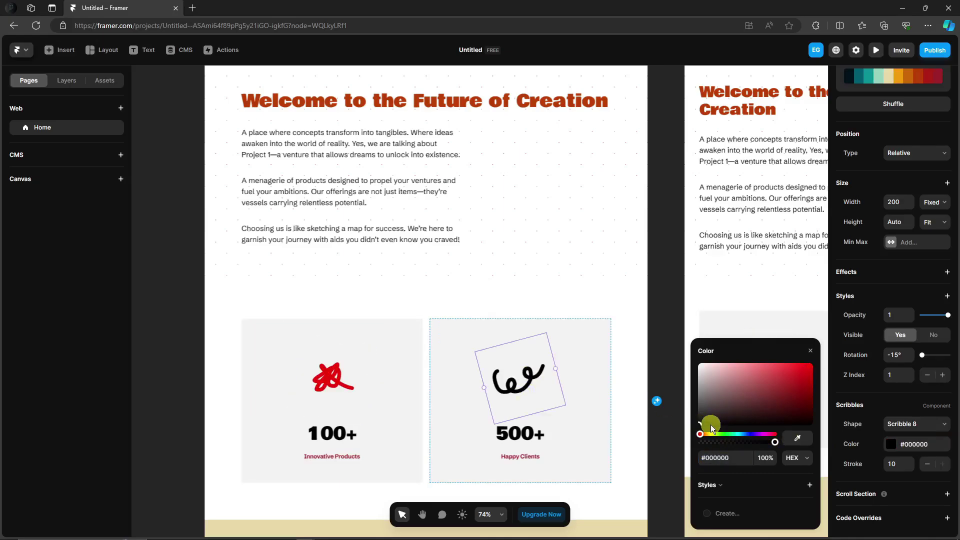
drag(700, 426, 811, 372)
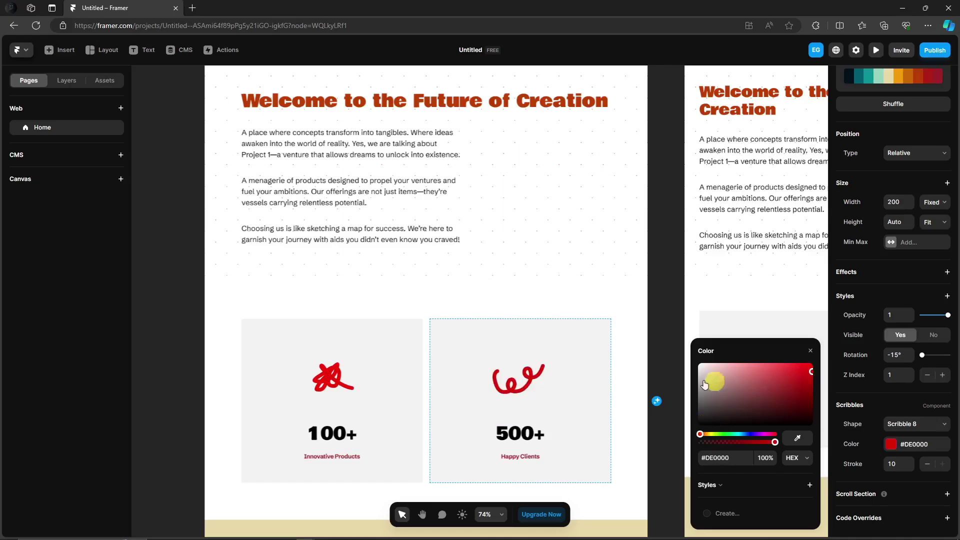
click(205, 312)
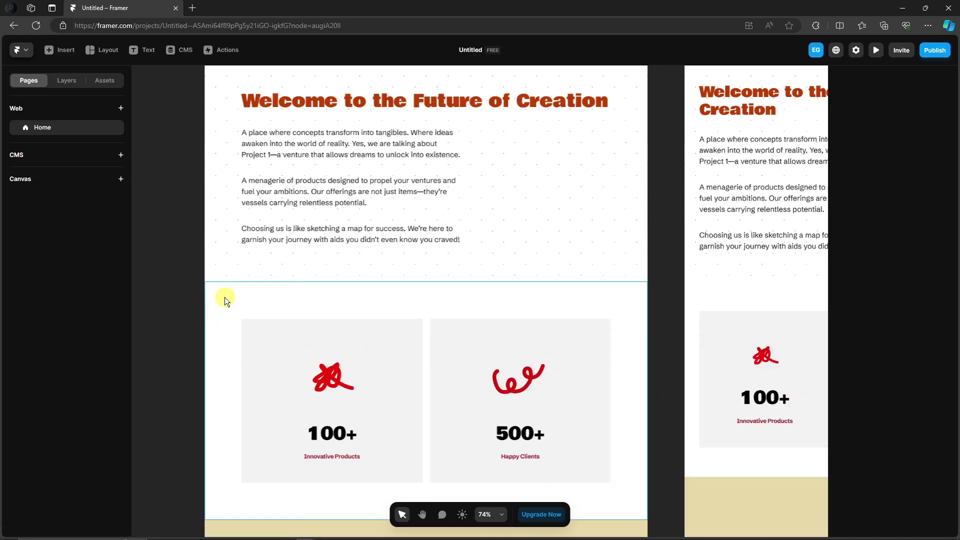
scroll(225, 298, down, 2)
scroll(225, 298, up, 3)
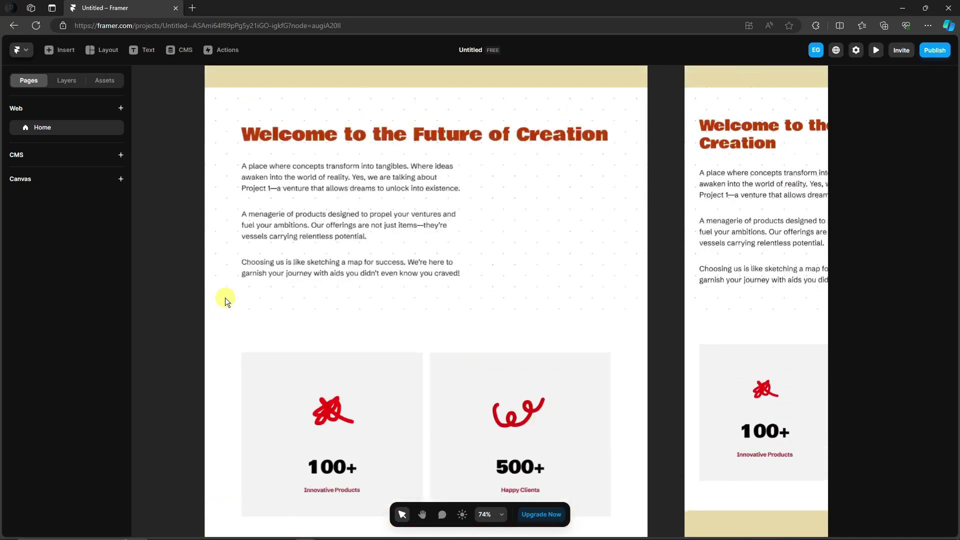
scroll(229, 297, down, 4)
scroll(257, 296, down, 3)
scroll(284, 302, up, 10)
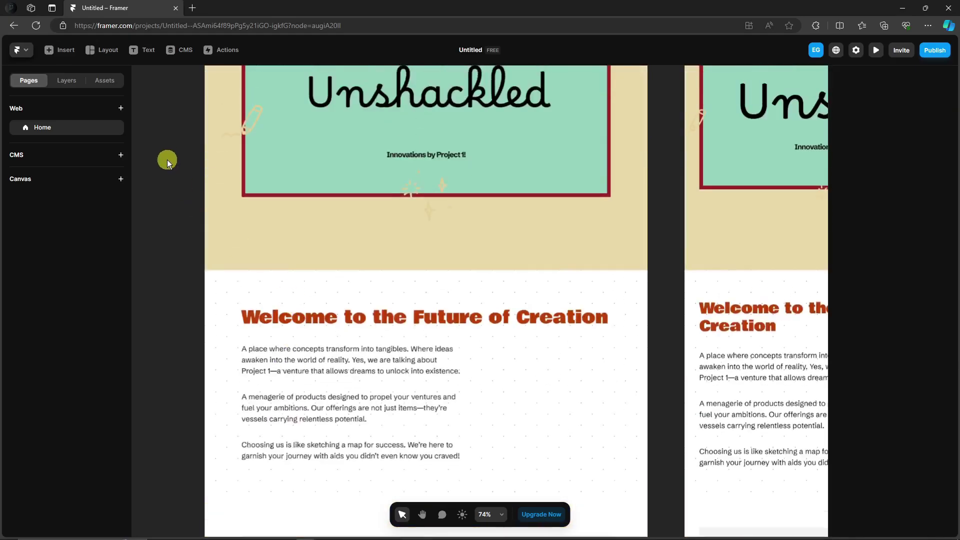
Insert an Image element from the Media elements onto the canvas
click(60, 50)
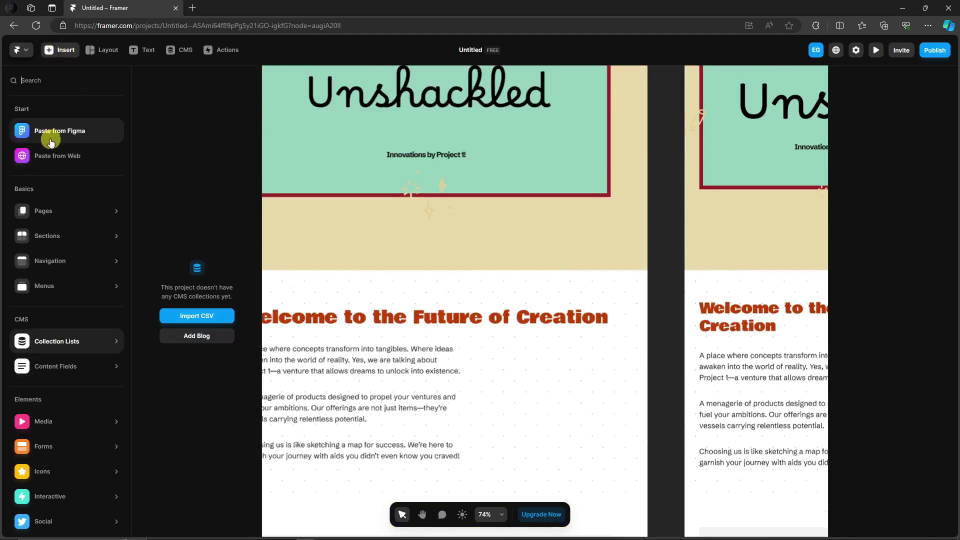
mouse_move(86, 362)
scroll(86, 361, down, 1)
mouse_move(54, 396)
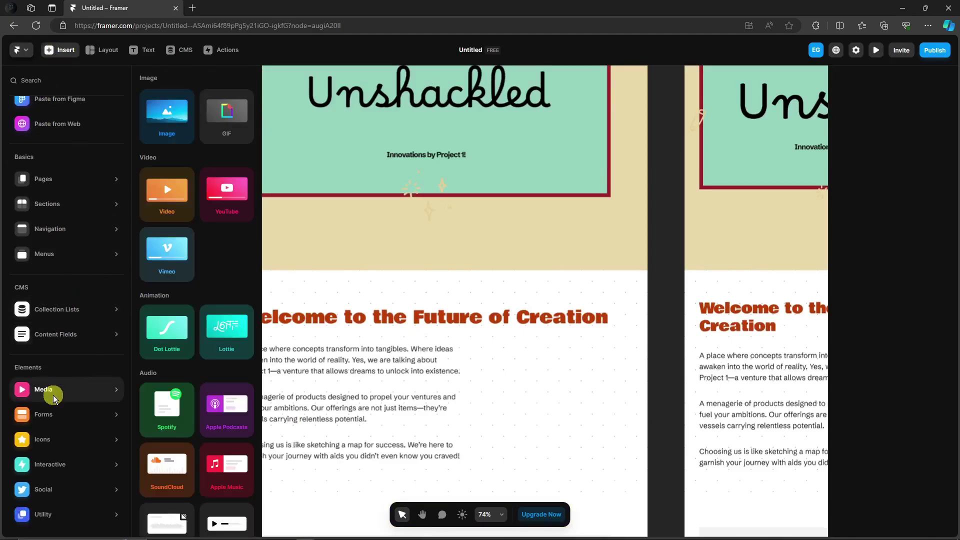
click(163, 136)
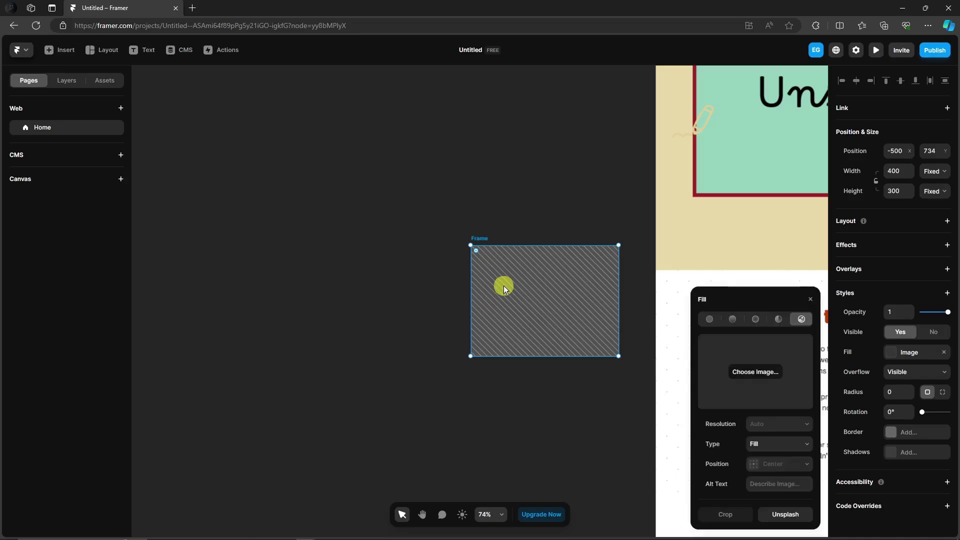
Fill the new image frame with the picture g.jpg from the Desktop folder
click(765, 378)
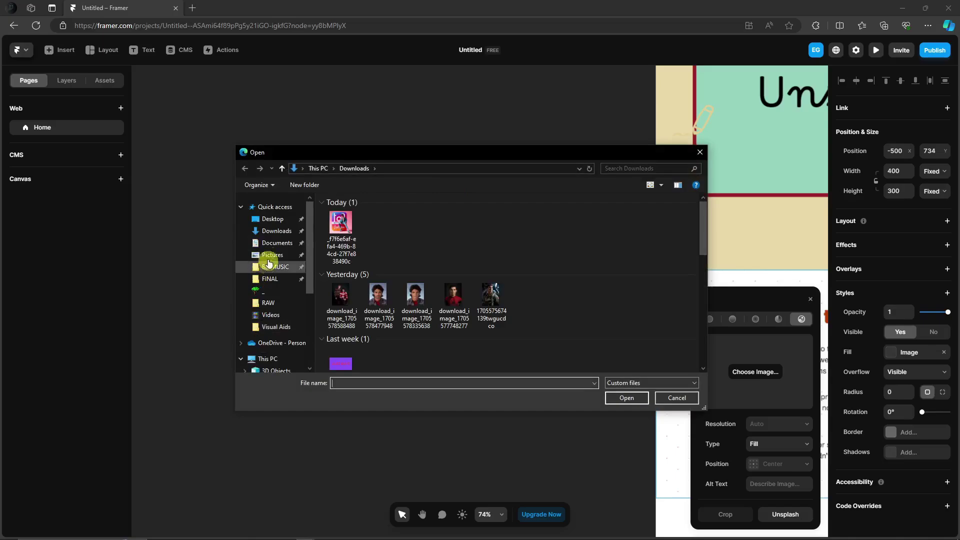
click(280, 220)
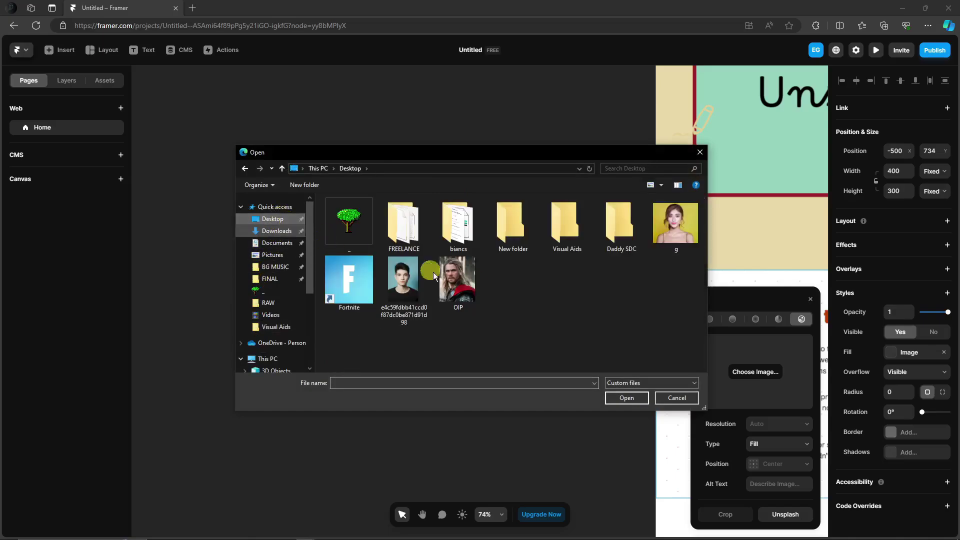
double_click(670, 231)
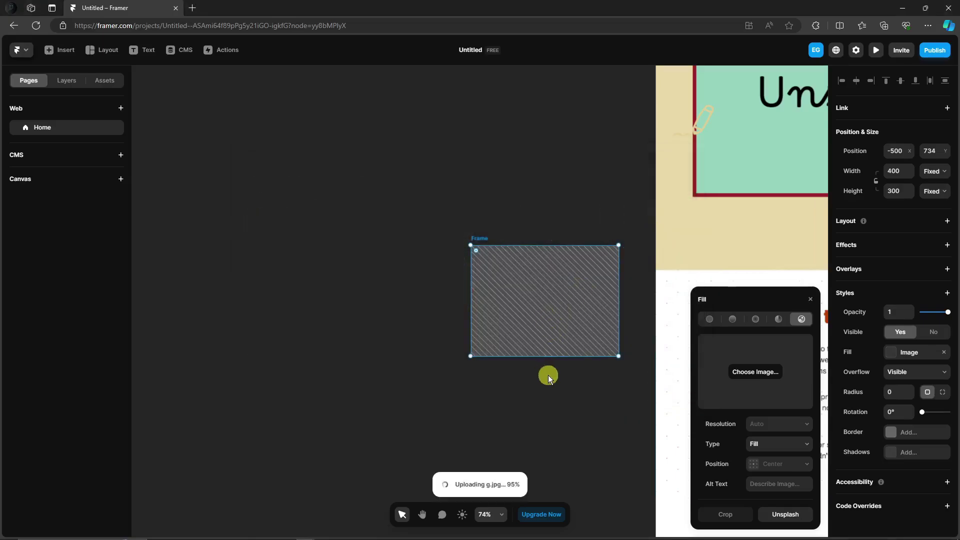
Close the fill settings and place the image frame in the desktop hero box above the "Unshackled" heading
scroll(551, 374, down, 2)
scroll(570, 388, down, 5)
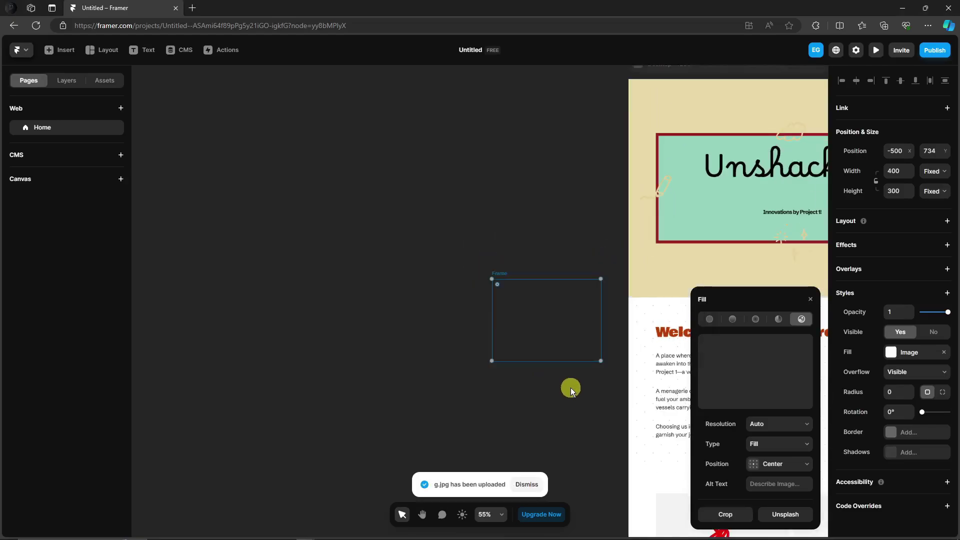
click(420, 516)
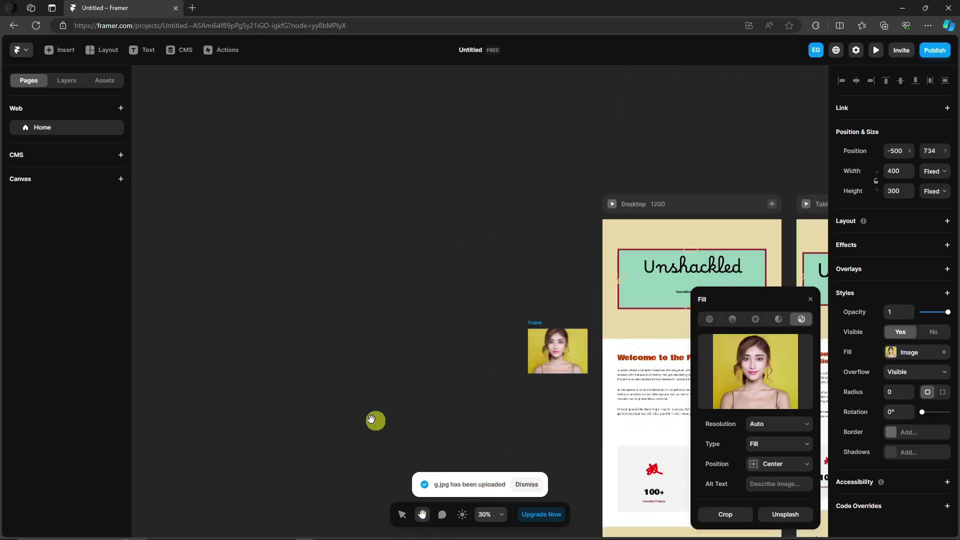
drag(375, 420, 236, 362)
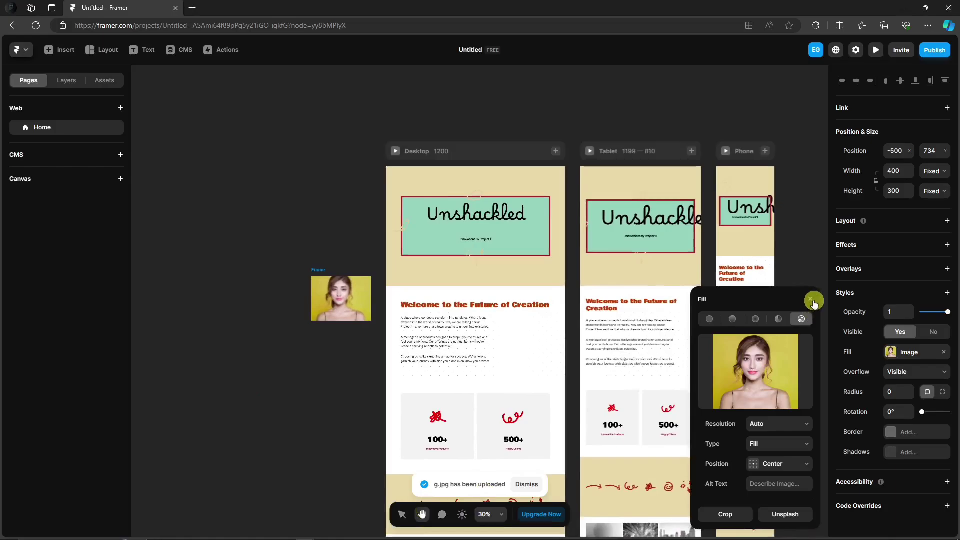
click(811, 299)
click(402, 516)
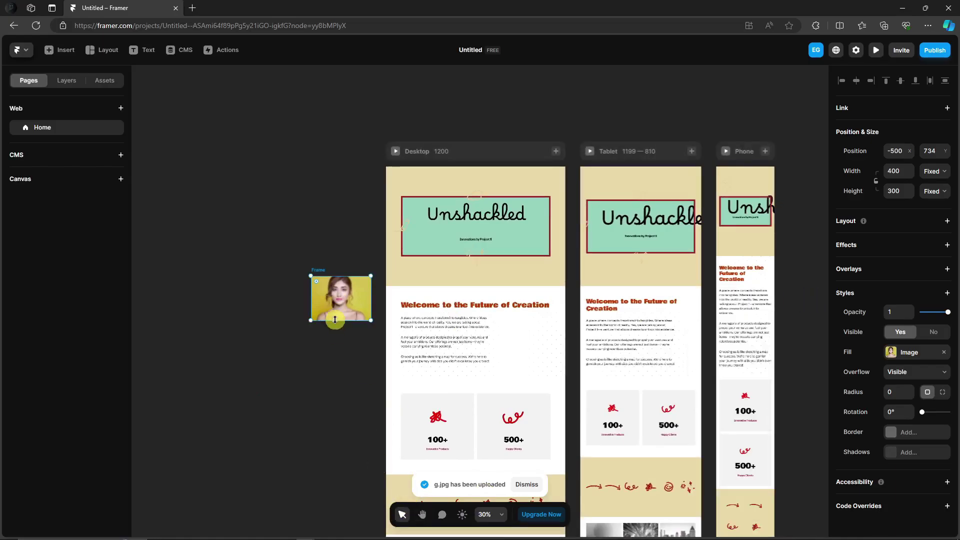
scroll(342, 361, up, 3)
drag(362, 265, 483, 155)
scroll(511, 242, up, 1)
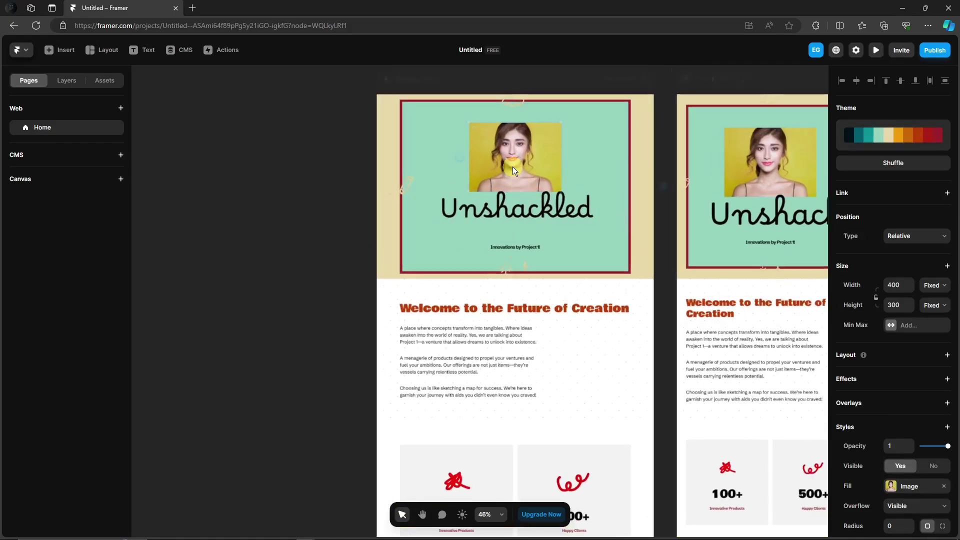
Enlarge the hero image to about 524 wide by 365 high
click(484, 151)
click(556, 180)
mouse_move(563, 192)
mouse_down()
mouse_move(610, 252)
mouse_move(592, 208)
mouse_move(576, 199)
mouse_up()
Add an Appear effect to the hero image and open the effect's settings
scroll(611, 279, up, 3)
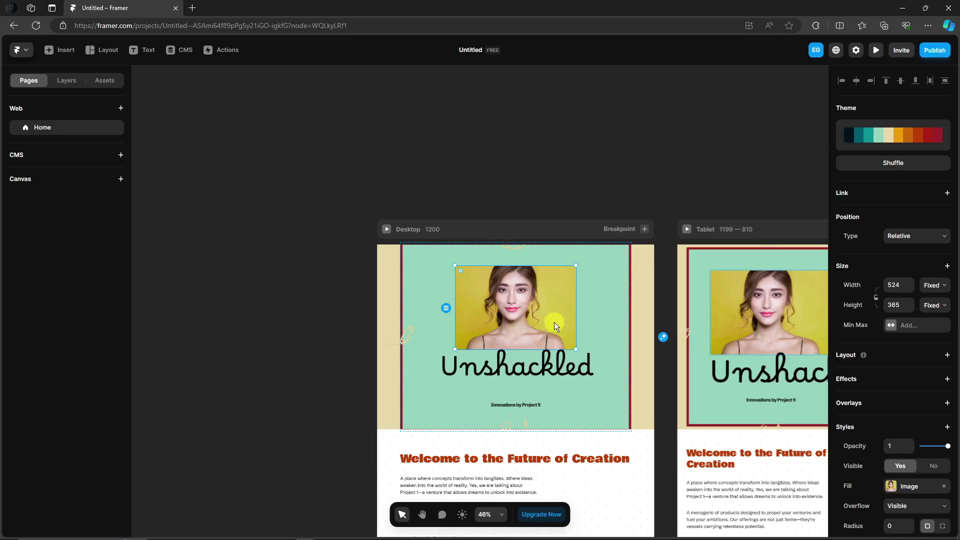
click(946, 382)
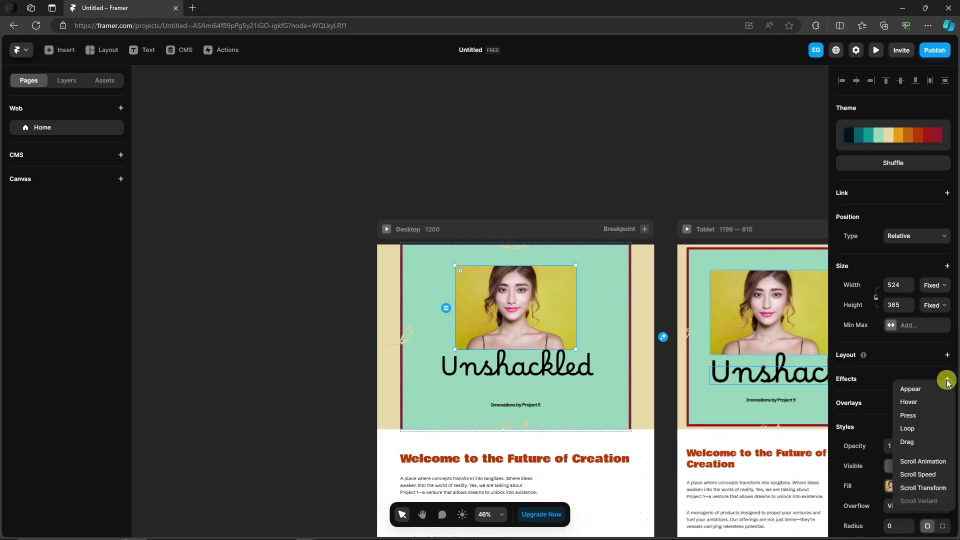
click(908, 390)
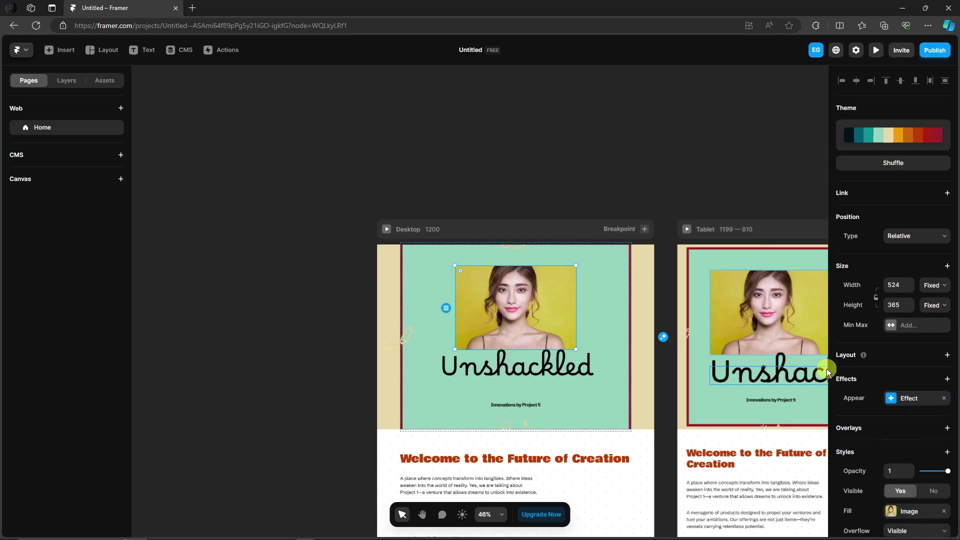
click(892, 399)
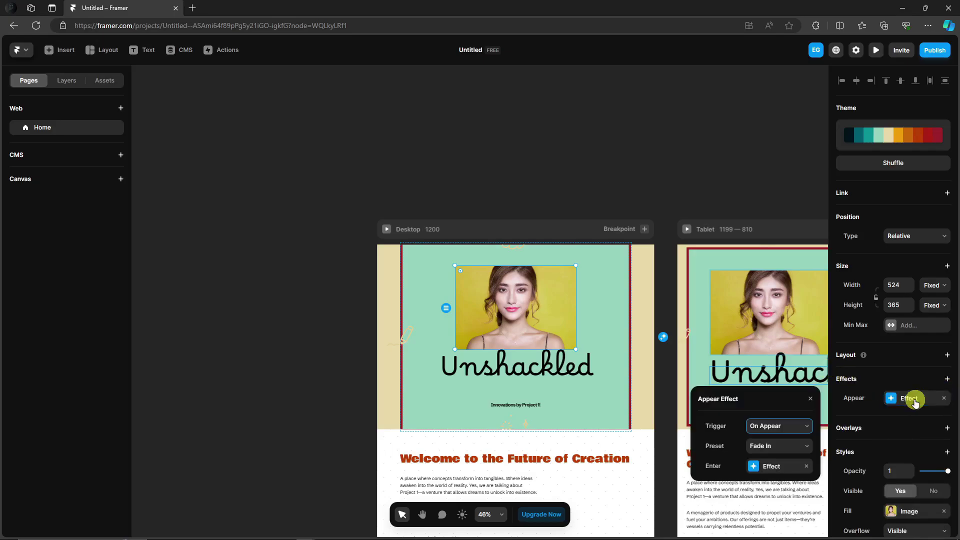
Set the hero image's Appear effect to the On Appear trigger with the Scale In preset
click(803, 466)
click(768, 466)
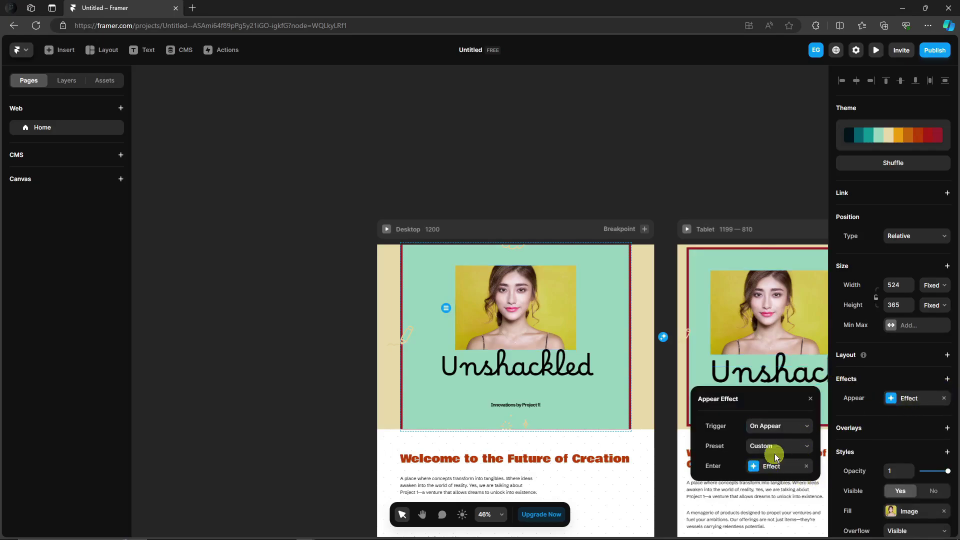
click(793, 428)
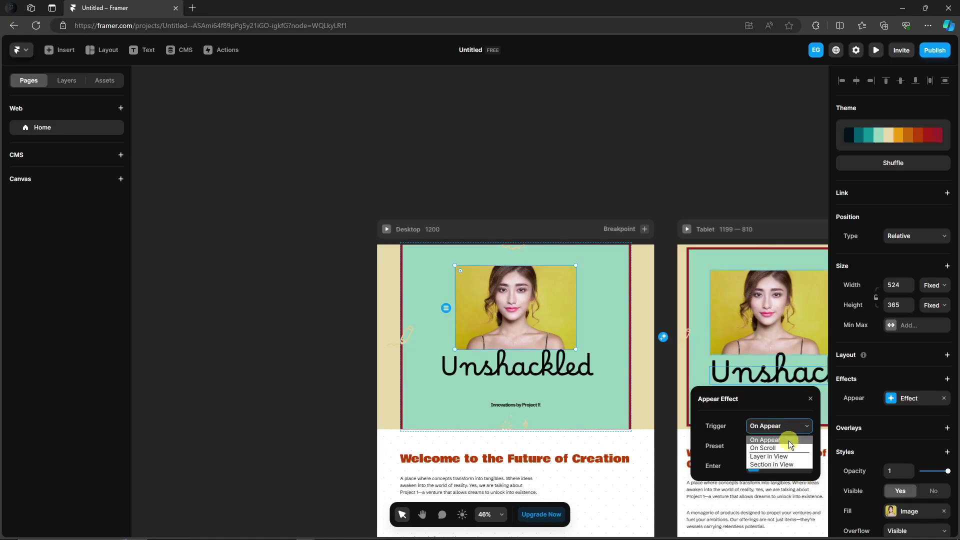
click(788, 440)
click(793, 446)
click(784, 468)
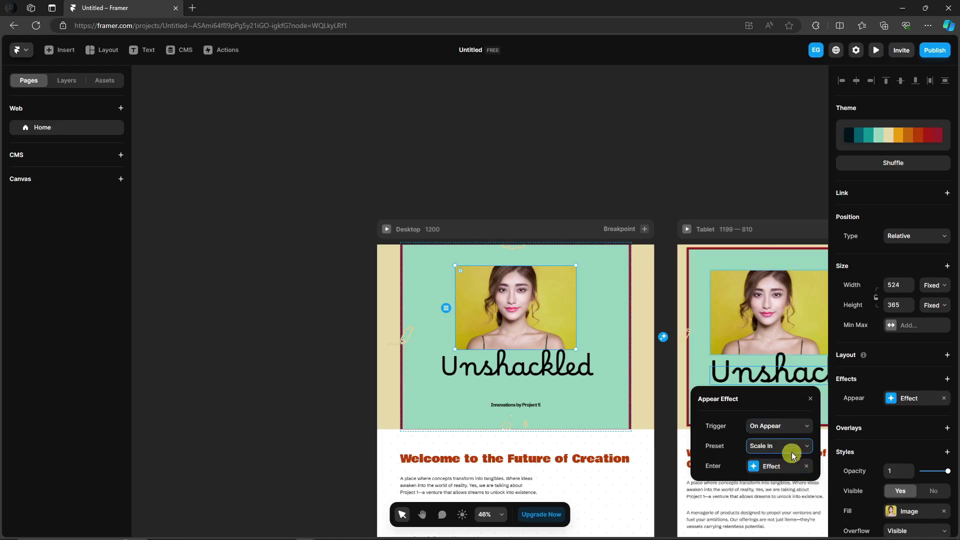
click(897, 355)
click(896, 356)
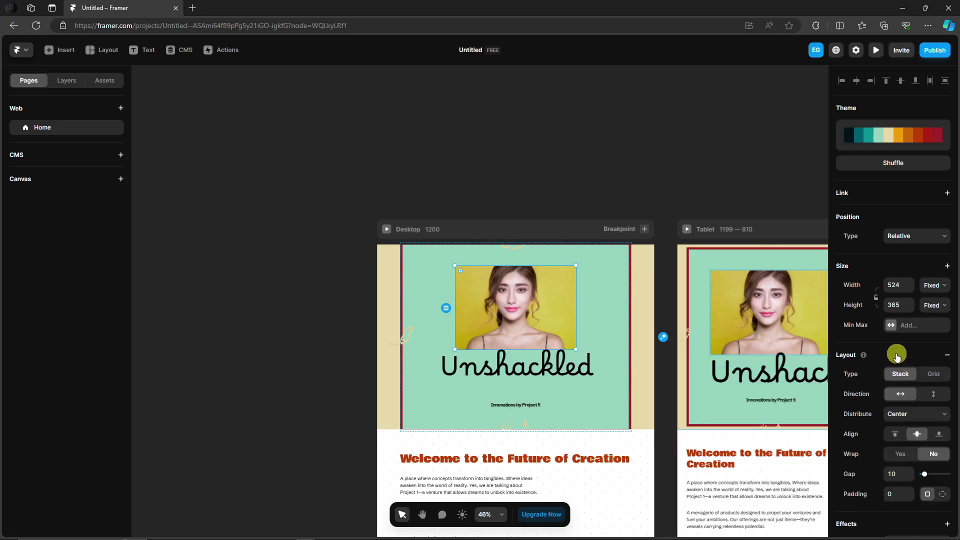
click(894, 356)
scroll(895, 351, down, 4)
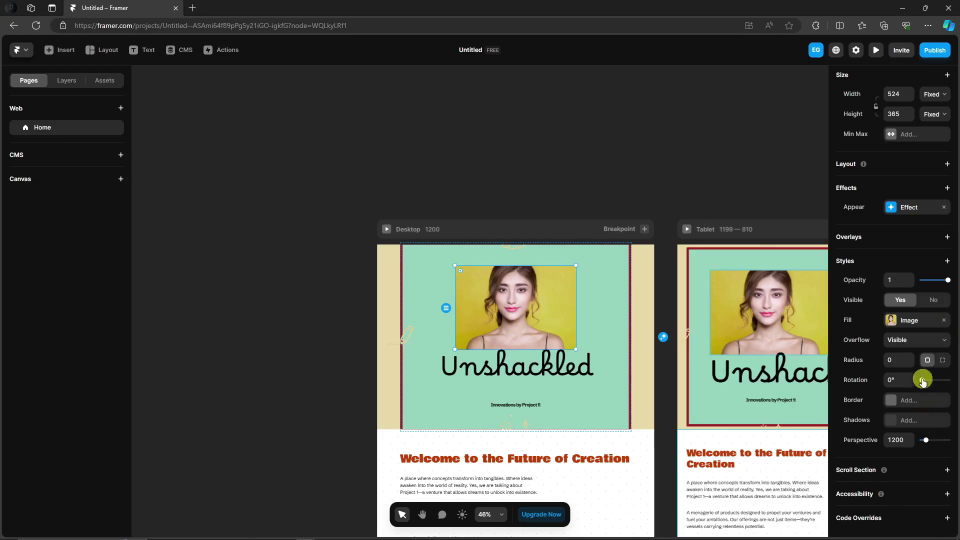
drag(922, 380, 895, 384)
scroll(859, 371, up, 4)
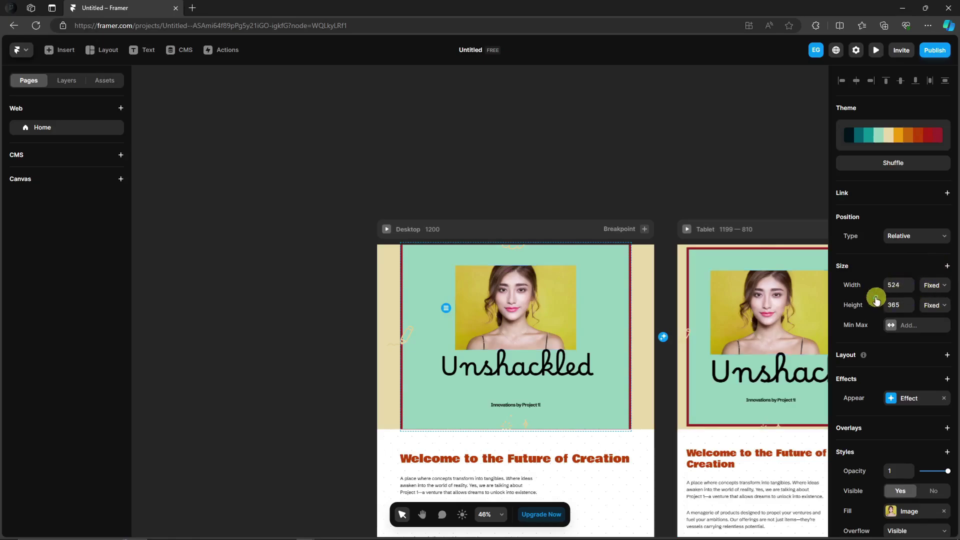
click(889, 358)
click(890, 356)
scroll(891, 330, down, 3)
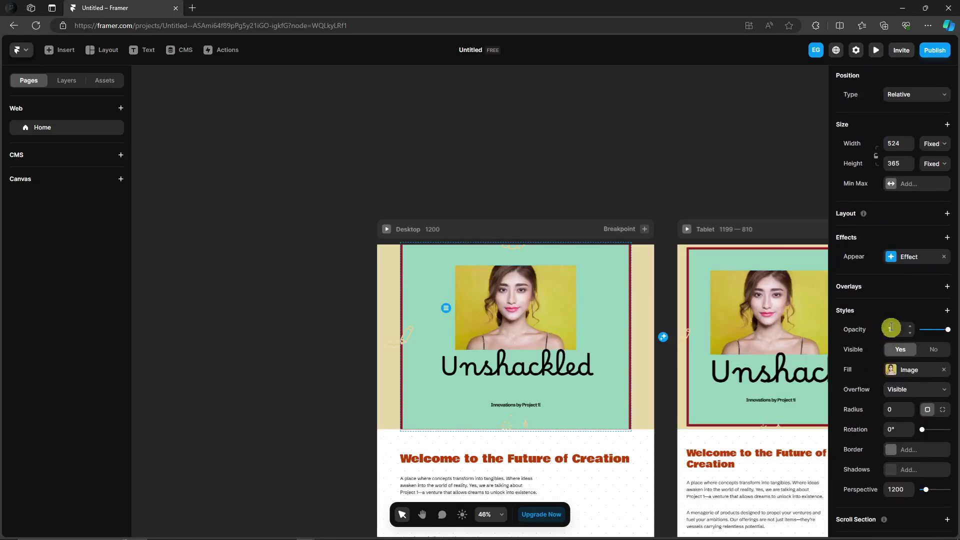
Try to shift the hero image sideways within the hero box, and deselect it
drag(479, 302, 548, 317)
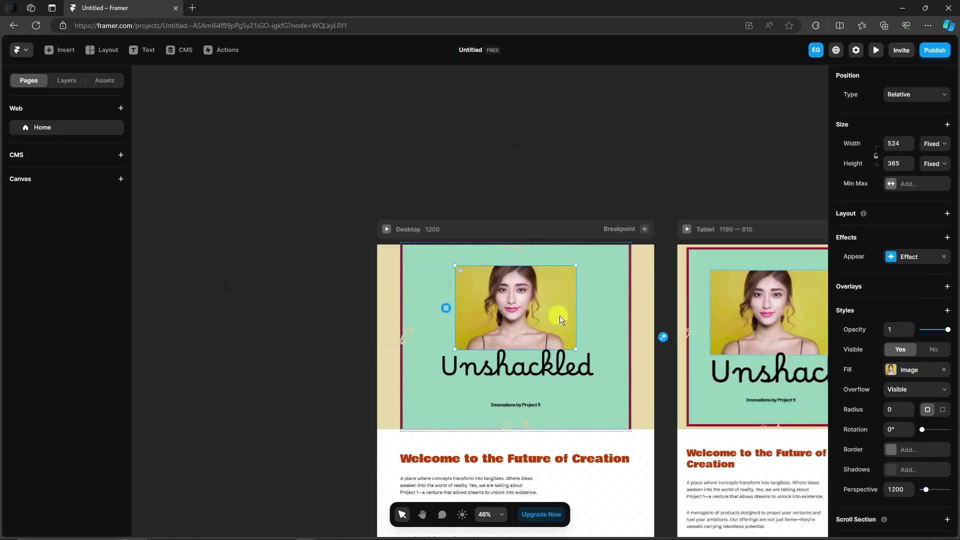
scroll(536, 428, down, 5)
click(357, 355)
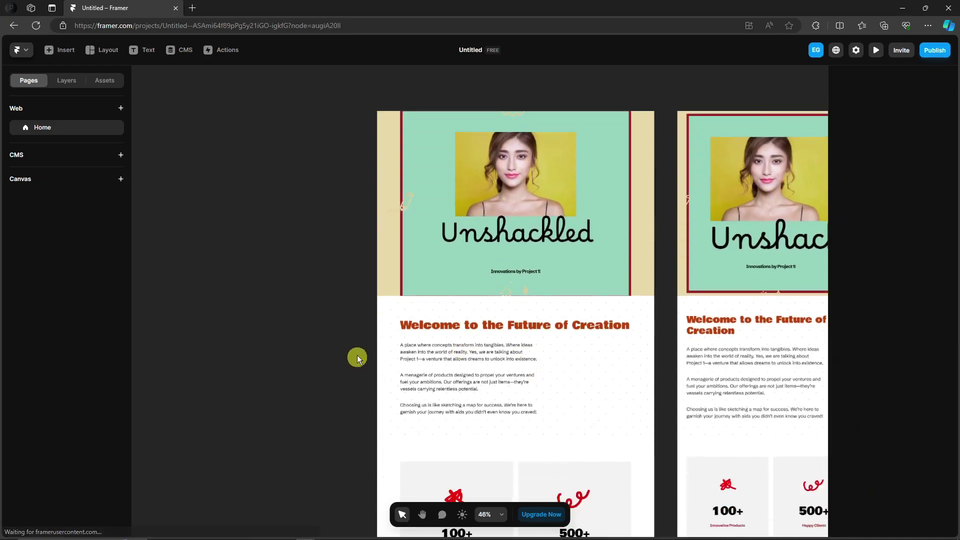
Add a Scroll Animation effect with the Layer in View trigger and Fade In preset to the "Welcome to the Future of Creation" heading
click(470, 328)
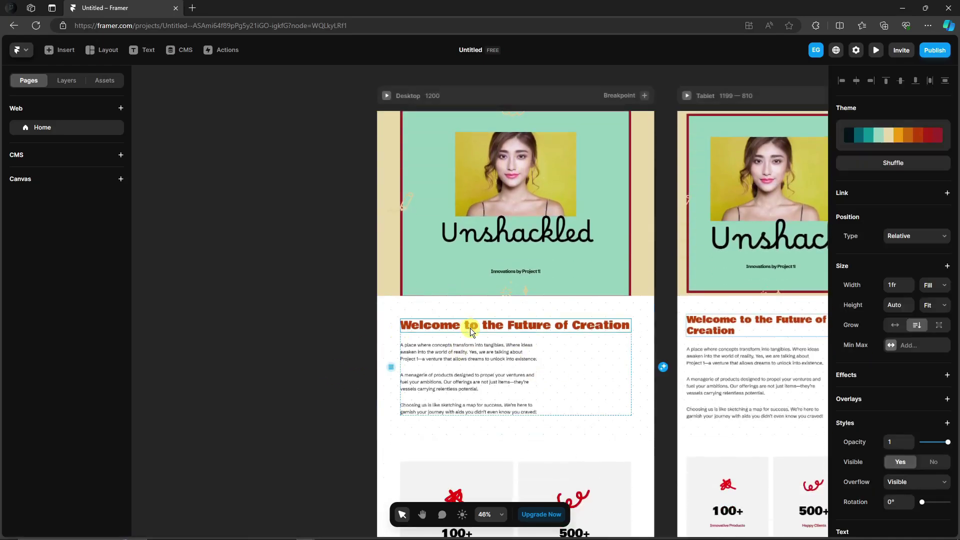
click(946, 376)
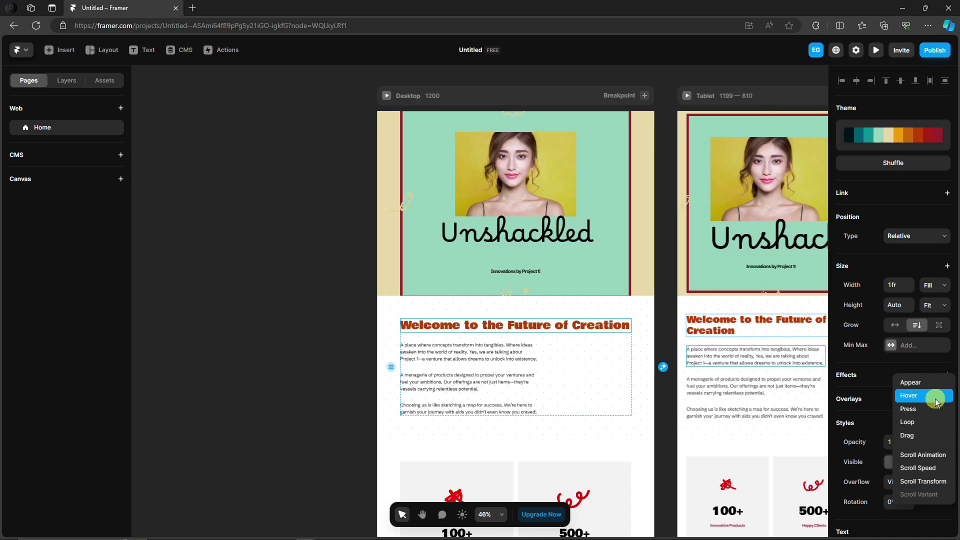
click(930, 455)
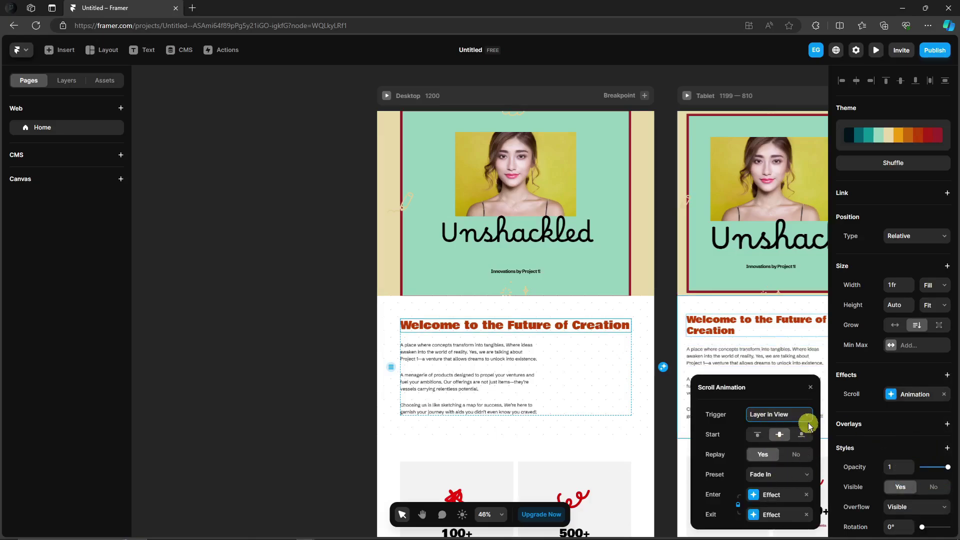
click(801, 483)
click(798, 480)
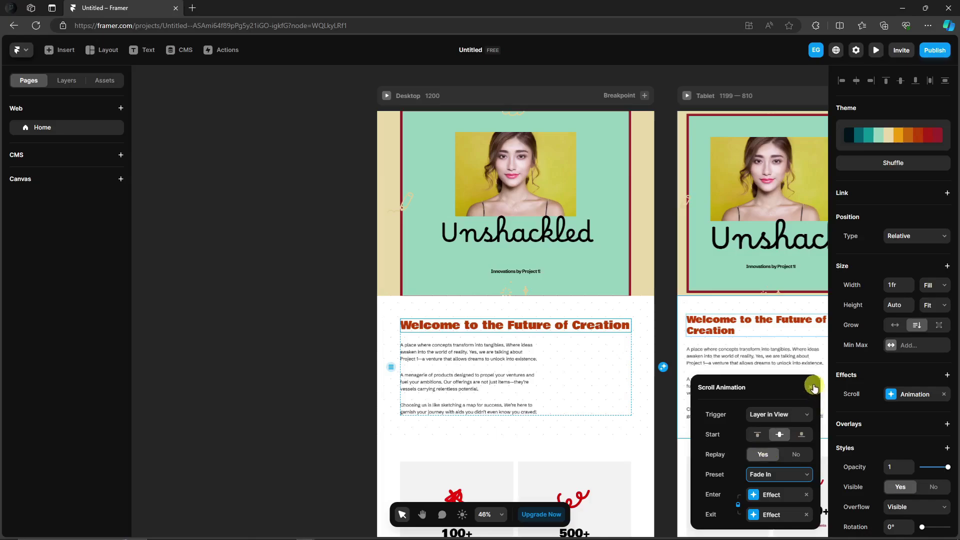
click(853, 384)
scroll(901, 396, down, 7)
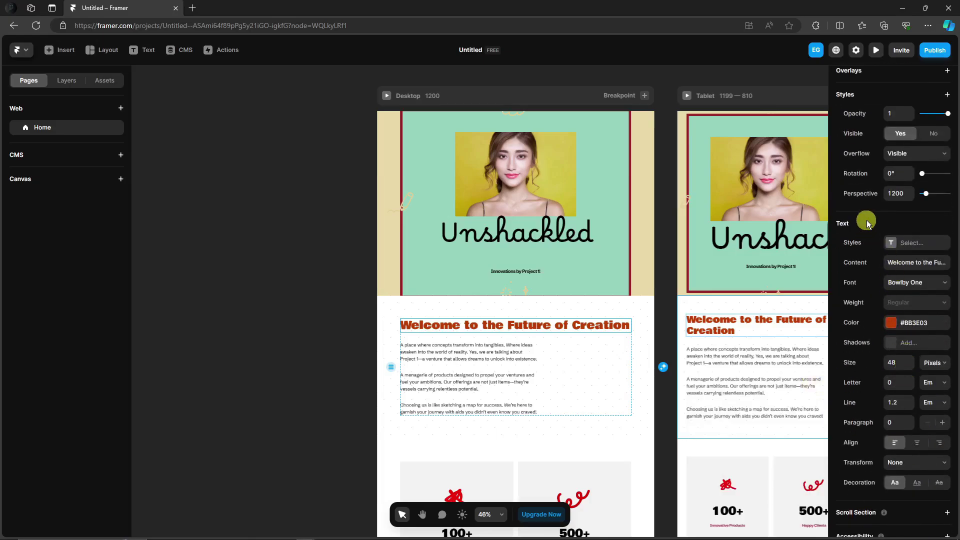
scroll(850, 247, down, 2)
click(305, 345)
Add a Drag effect to the heart scribble in the lower beige band of the desktop page
scroll(305, 345, down, 5)
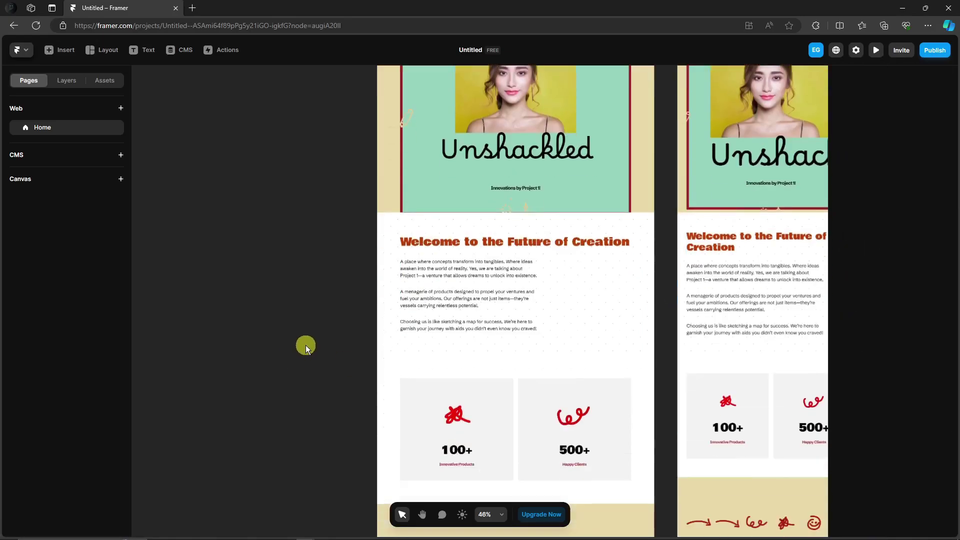
scroll(317, 335, up, 3)
scroll(321, 334, down, 4)
scroll(338, 329, down, 7)
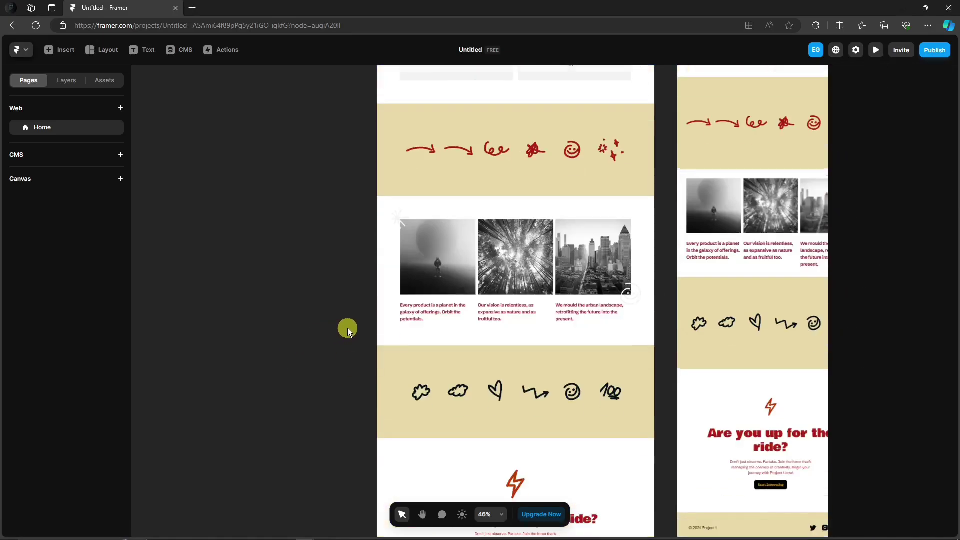
scroll(475, 257, up, 2)
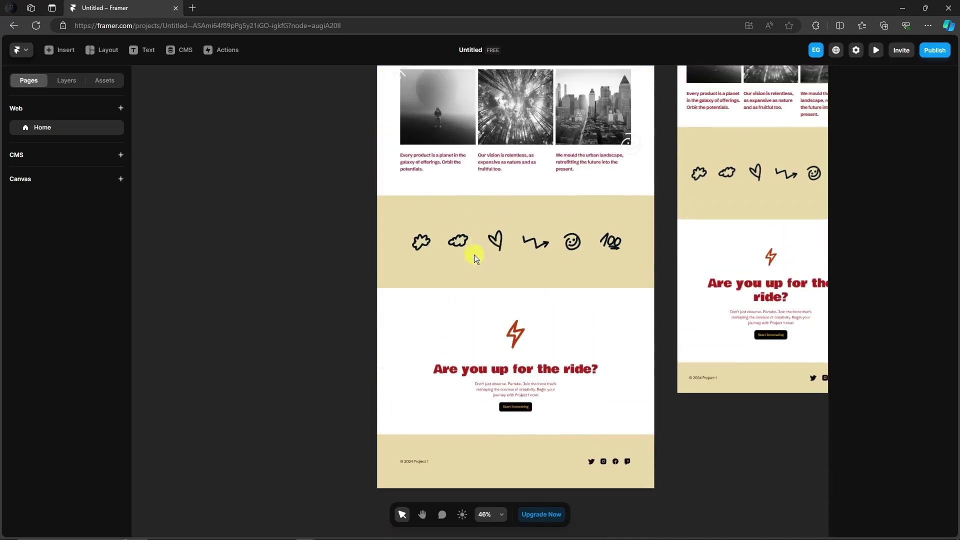
scroll(605, 262, up, 2)
click(478, 231)
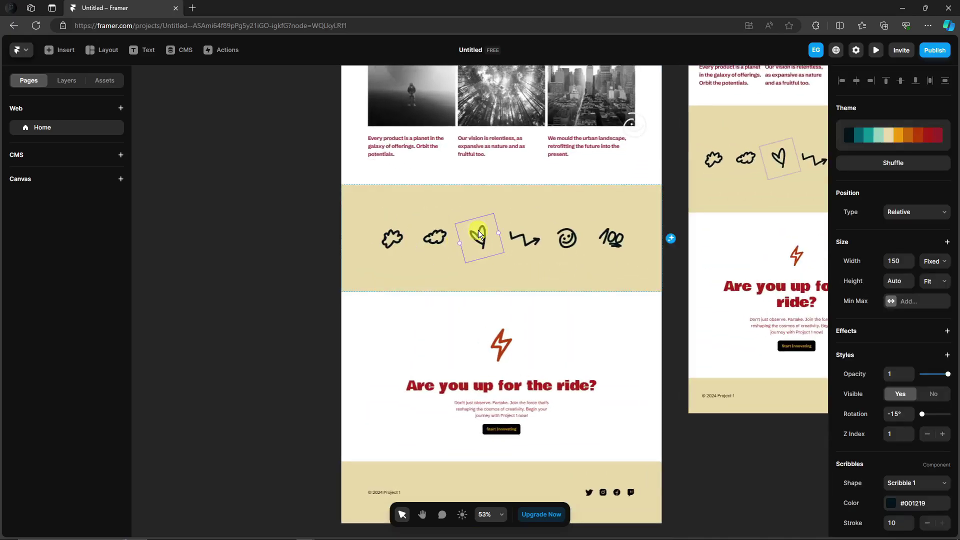
click(936, 334)
click(916, 391)
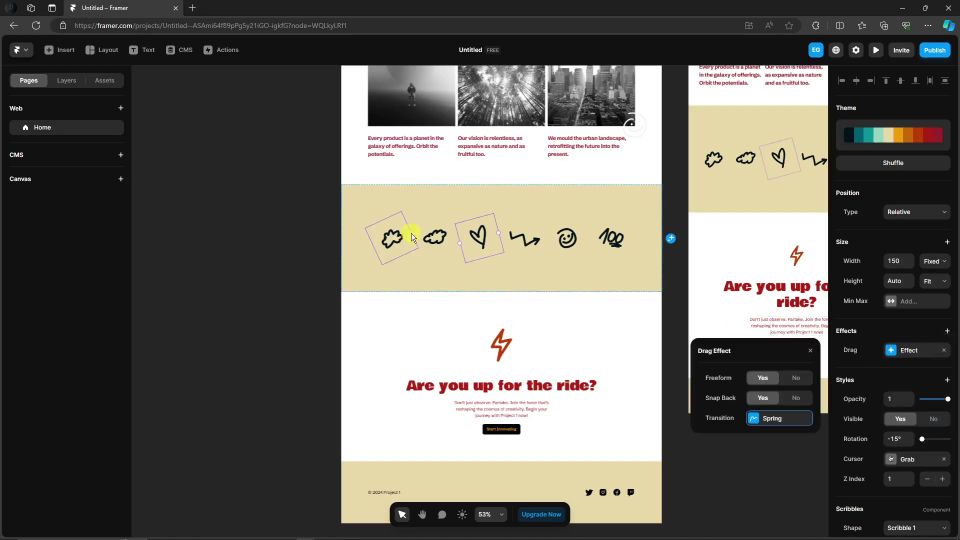
Add a Loop effect to the black smiley scribble in the lower beige band
click(436, 235)
click(939, 332)
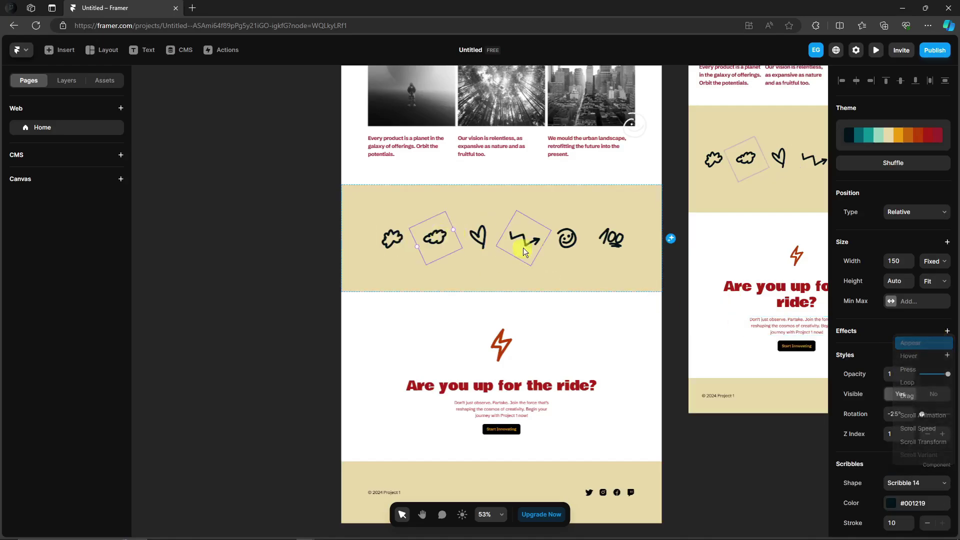
click(565, 235)
click(943, 332)
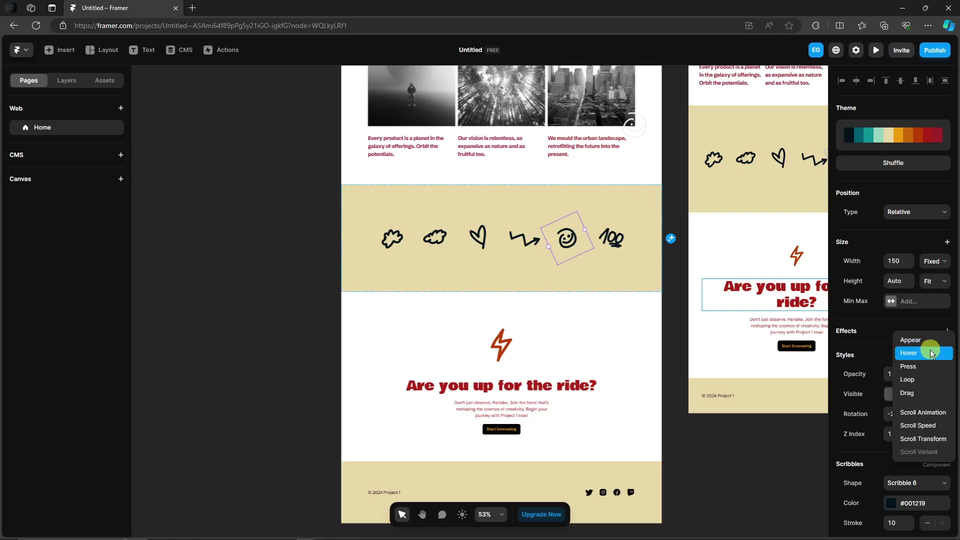
click(934, 380)
click(513, 242)
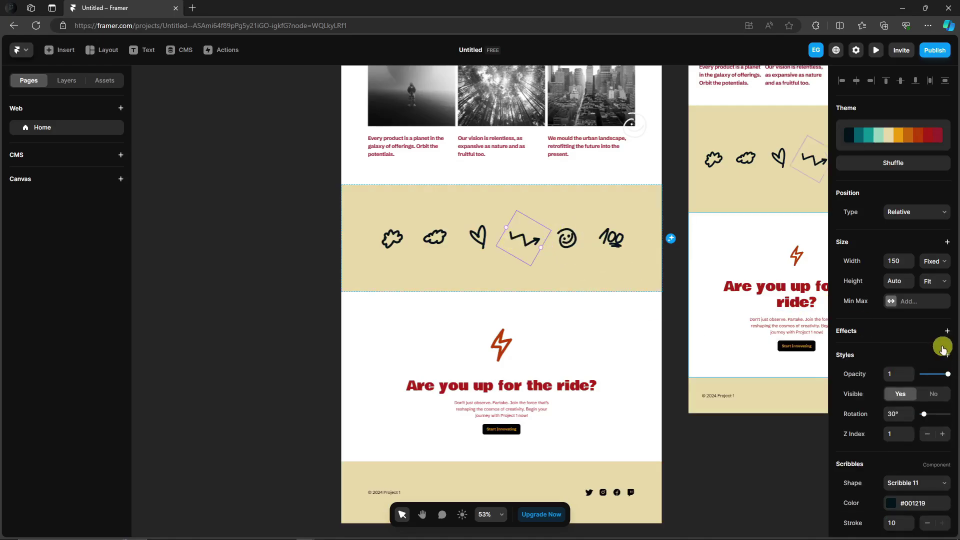
click(393, 239)
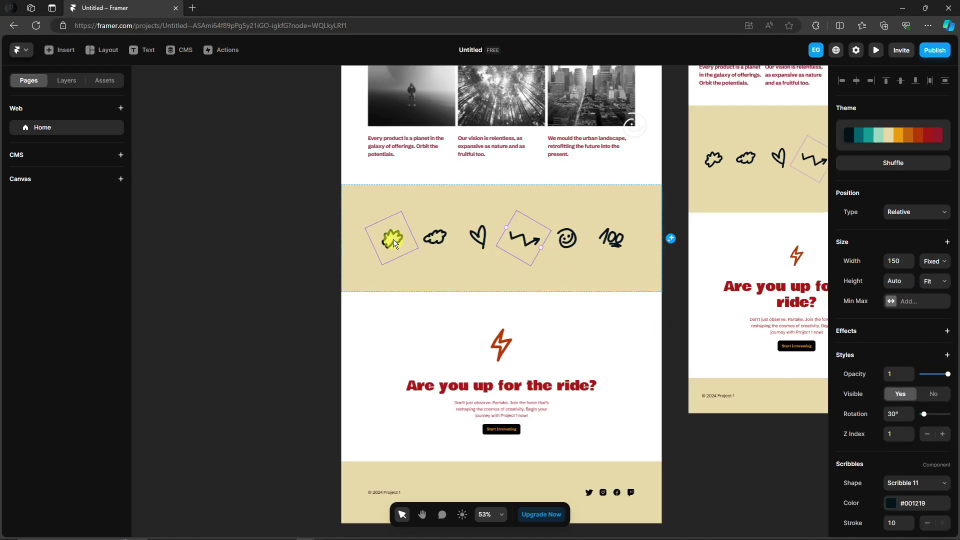
click(947, 331)
key(Escape)
Reduce the opacity of the first photo in the three-photo row to 0.54, and switch its visibility off and on again
scroll(449, 310, up, 5)
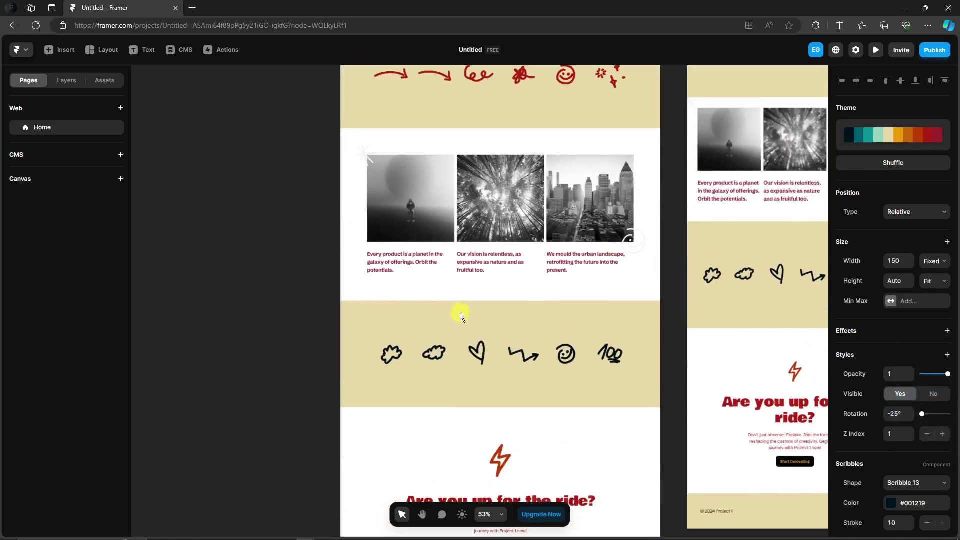
click(429, 301)
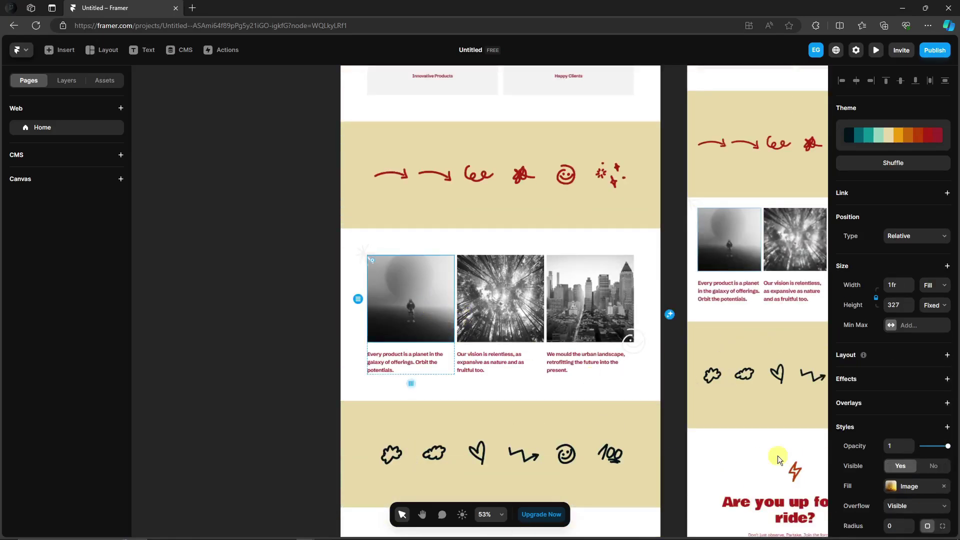
scroll(930, 456, down, 3)
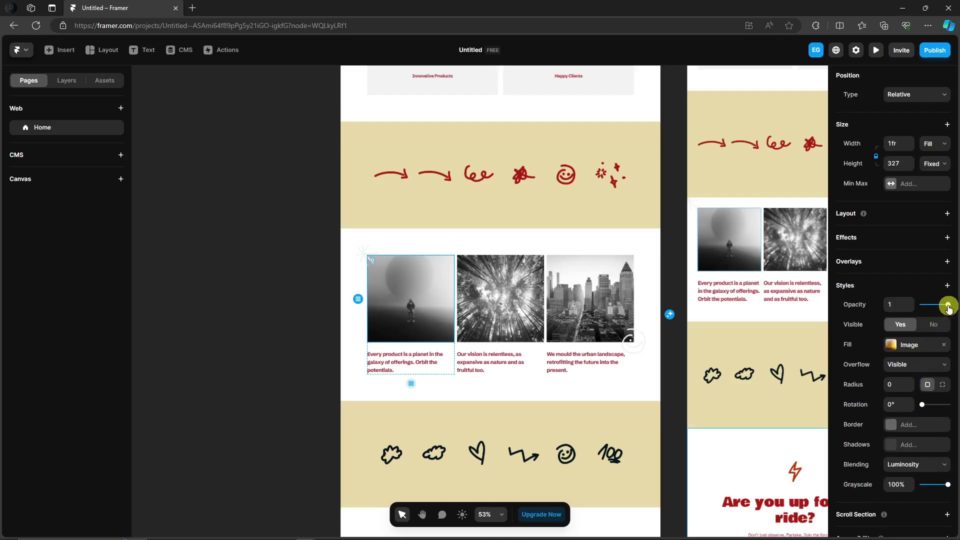
mouse_move(948, 306)
mouse_down()
mouse_move(926, 308)
mouse_move(936, 309)
mouse_up()
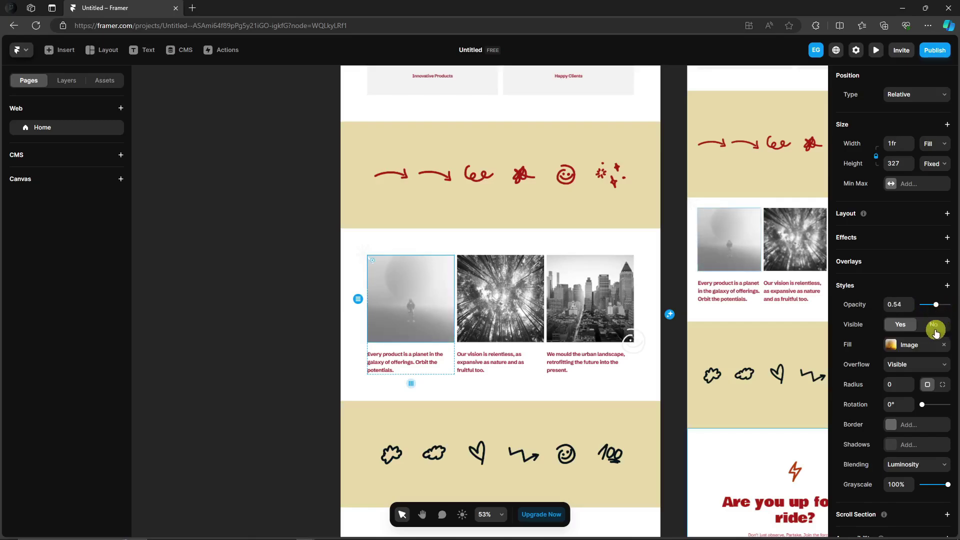
click(935, 327)
click(907, 329)
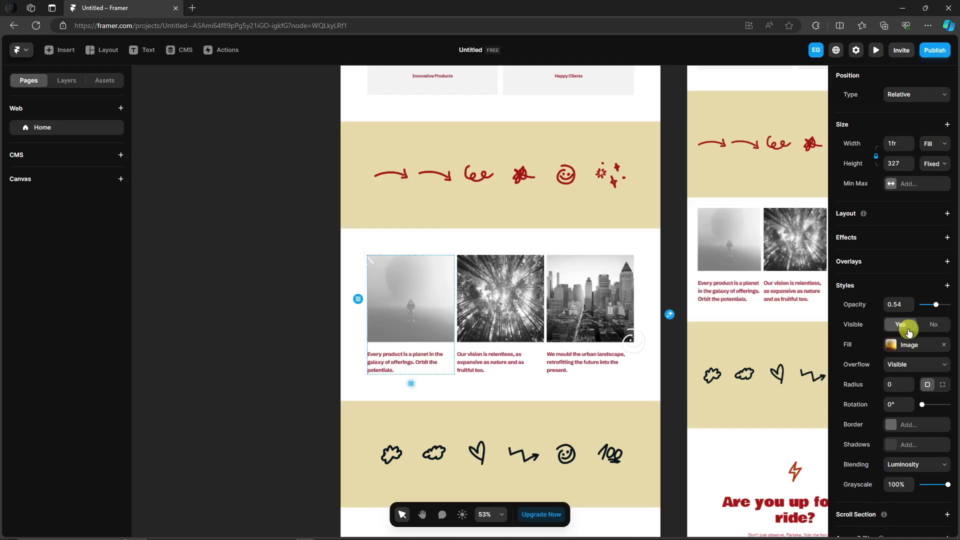
Replace the first photo's image fill with e4c59fdbb41ccd0f87dc0be871d91d98.jpg from the Desktop folder
click(924, 347)
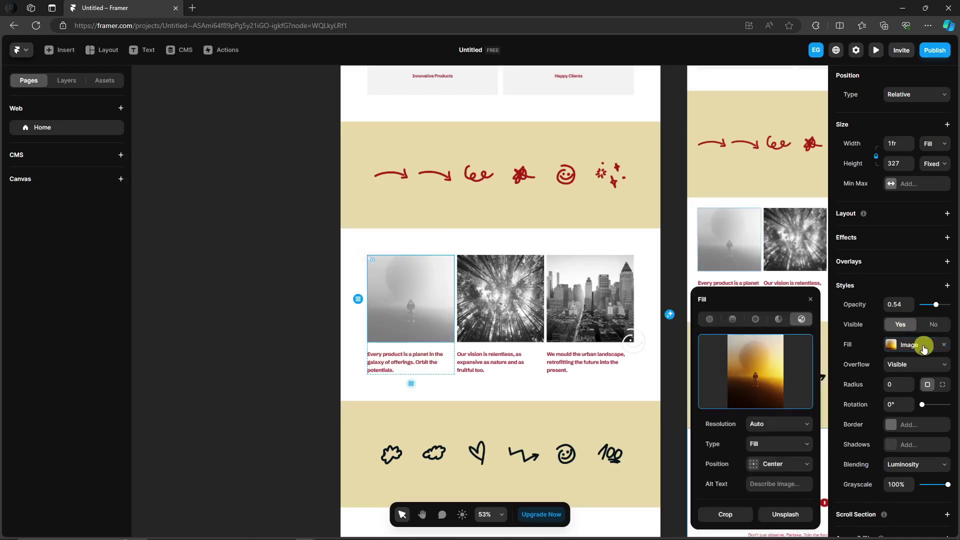
click(205, 326)
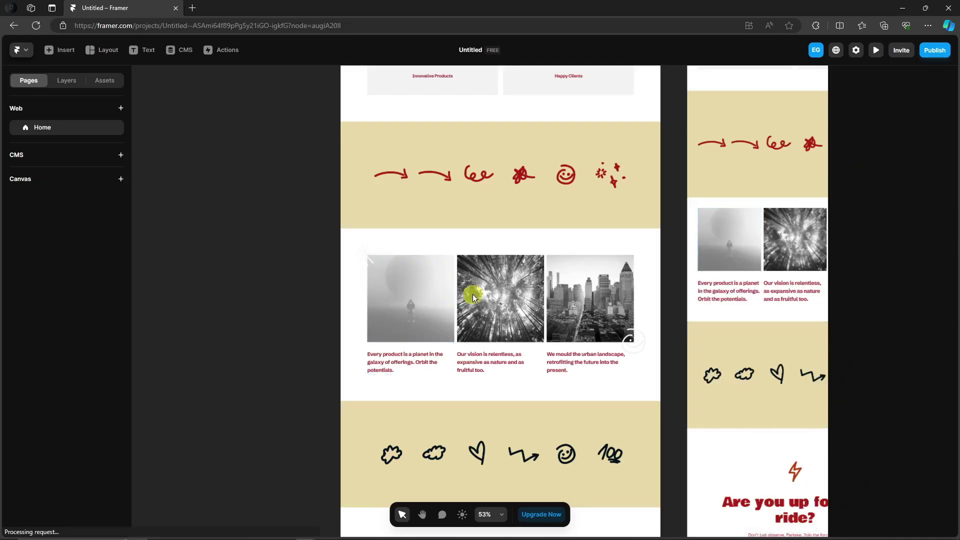
click(402, 277)
click(887, 340)
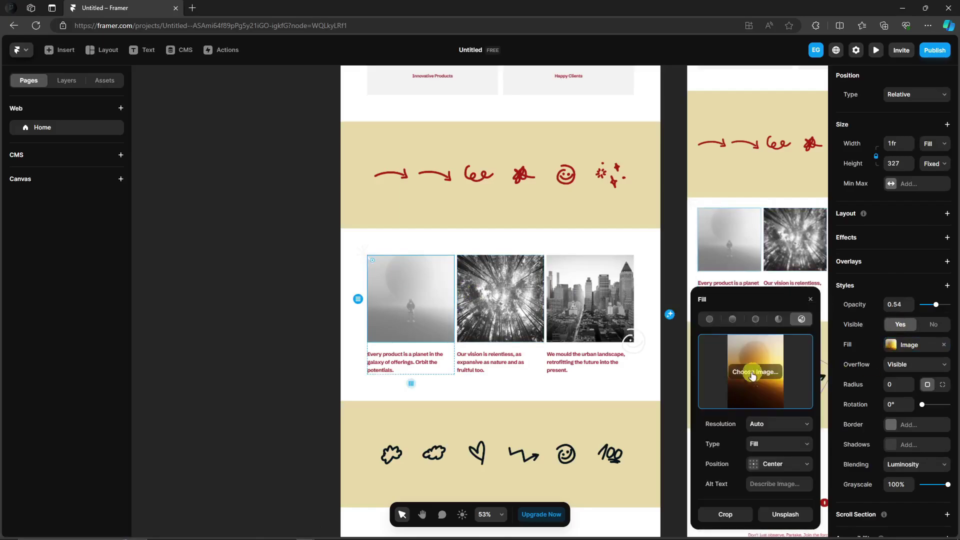
click(762, 370)
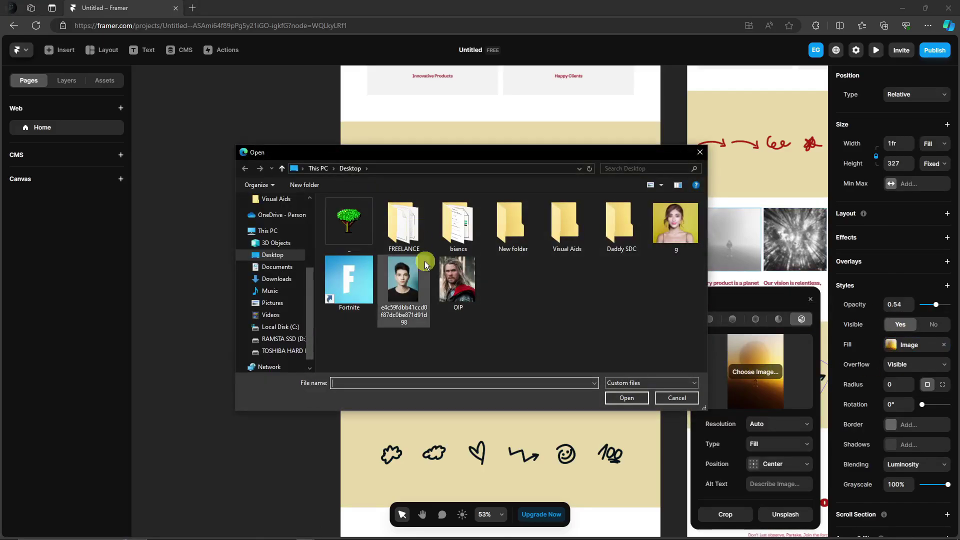
double_click(410, 263)
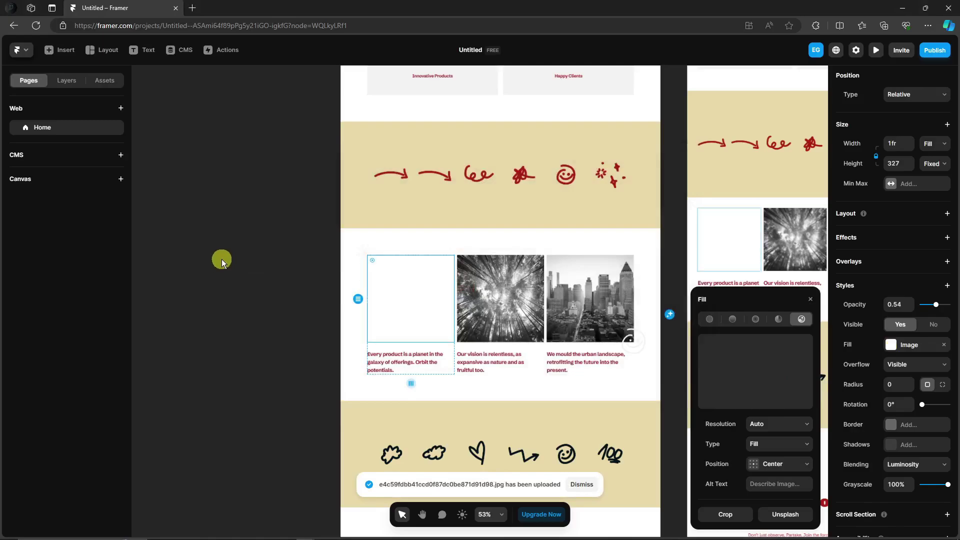
Set the opacity of the replaced first photo to 1 and its grayscale to 100%
drag(931, 311, 951, 306)
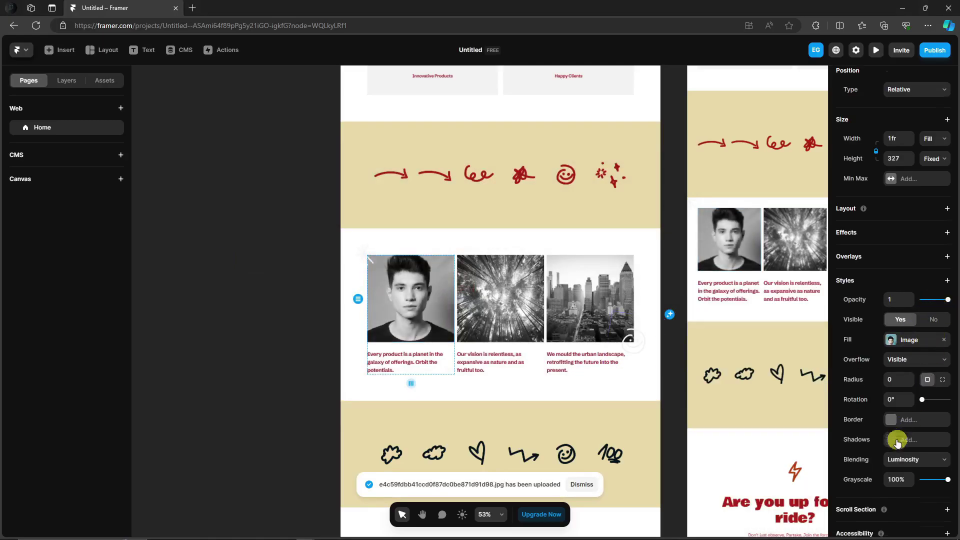
scroll(892, 435, down, 1)
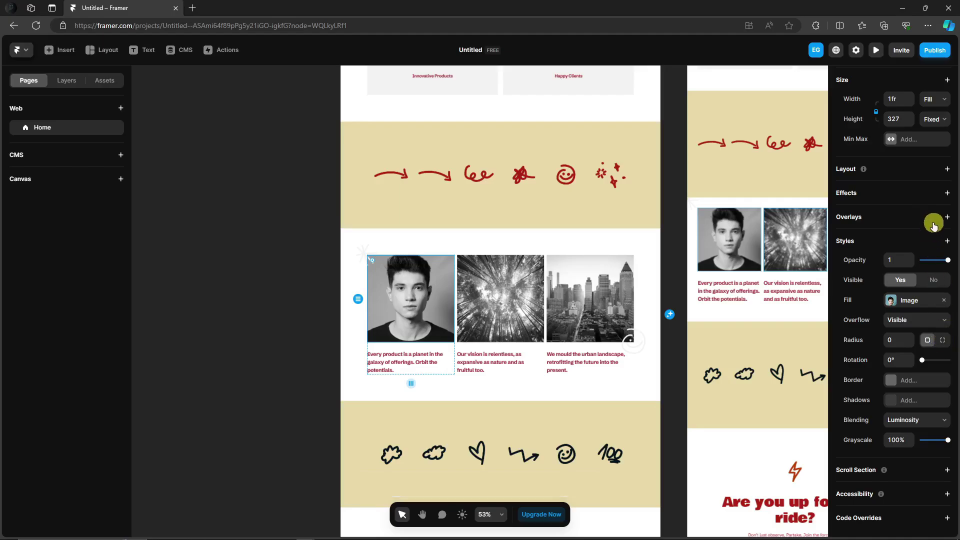
mouse_move(946, 443)
mouse_down()
mouse_move(930, 446)
mouse_move(956, 448)
mouse_up()
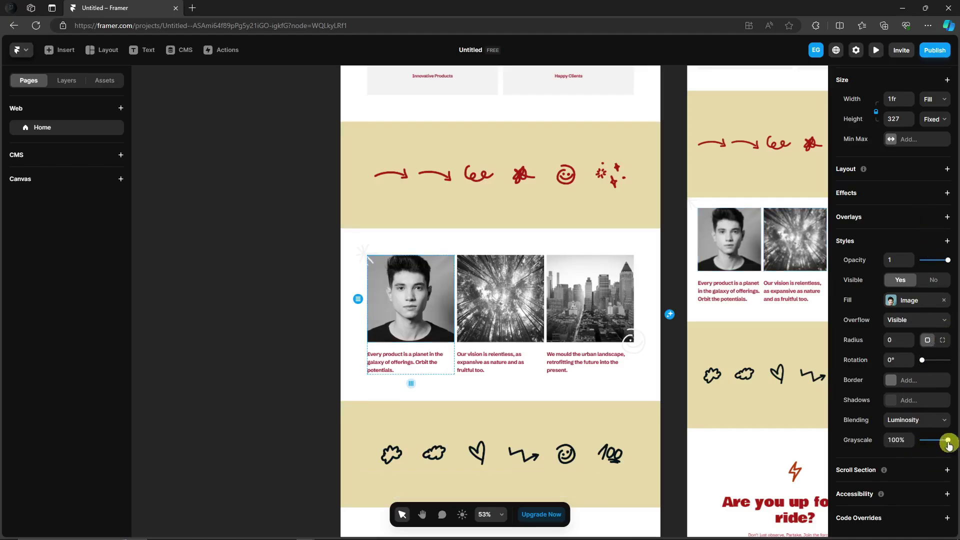
Add a Loop effect of the Mirror type to the first photo in the row, and deselect the photo
click(947, 193)
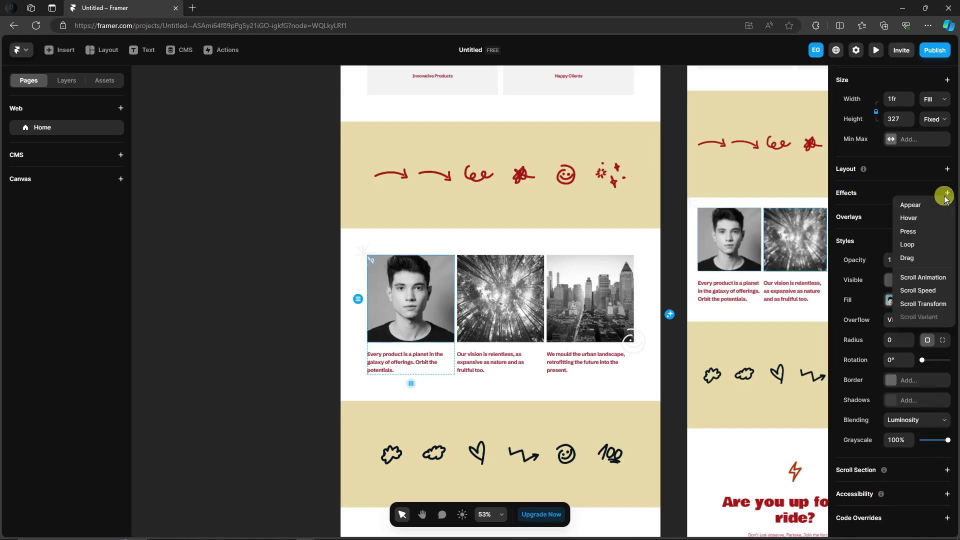
click(931, 247)
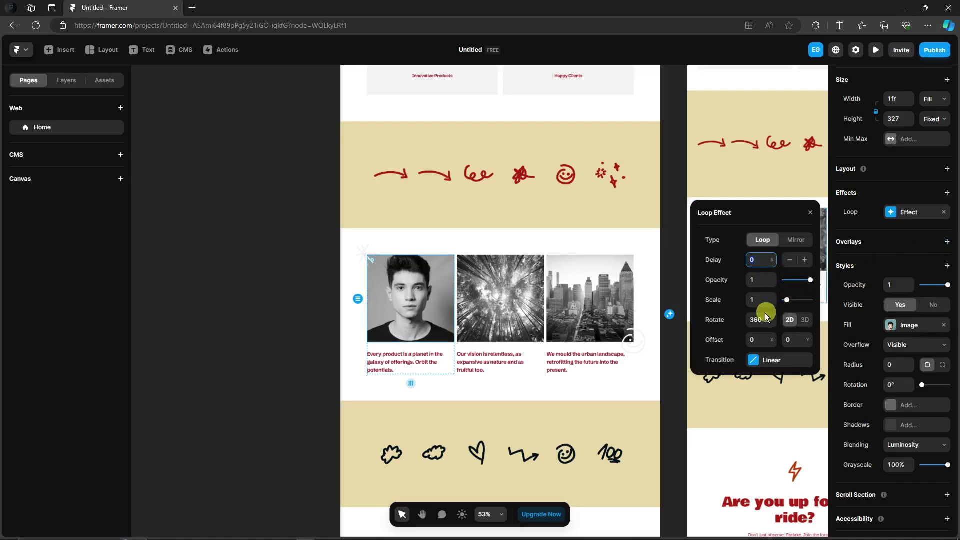
click(799, 240)
click(811, 213)
click(282, 342)
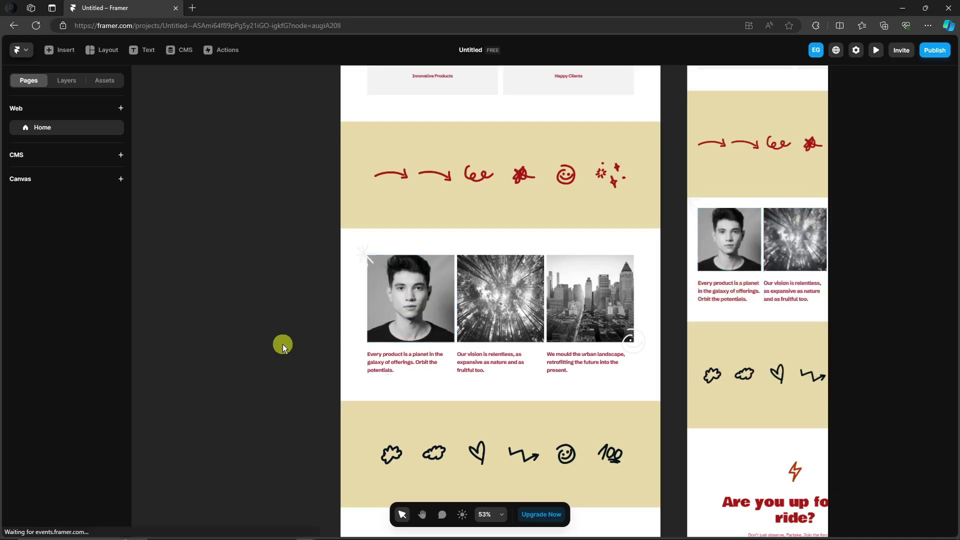
Publish the site to the free AI domain 123website.framer.ai
scroll(290, 340, down, 4)
scroll(293, 341, up, 10)
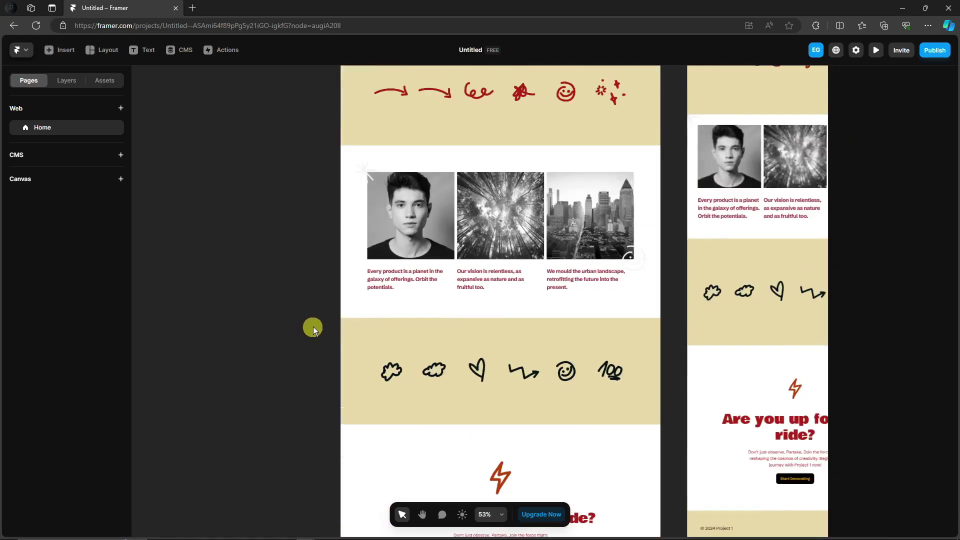
scroll(330, 300, up, 6)
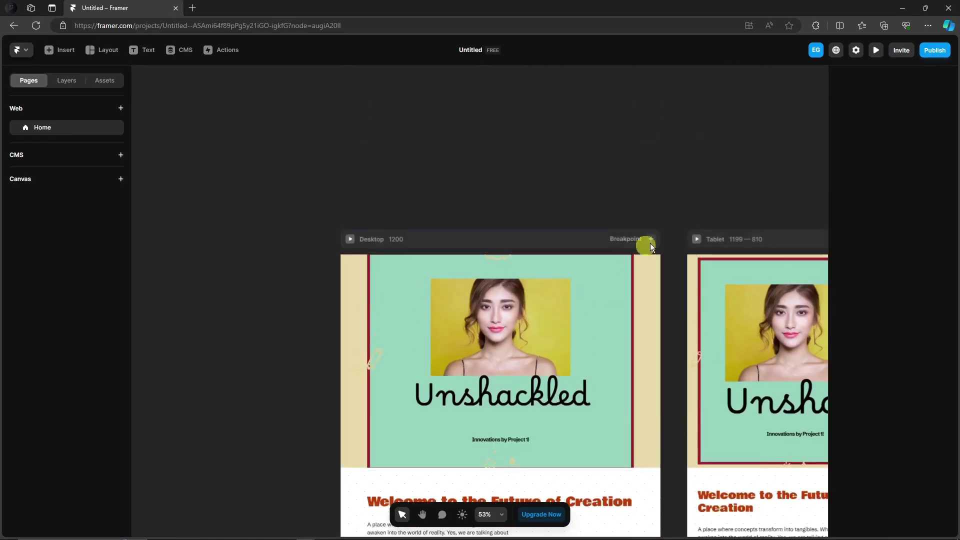
click(934, 51)
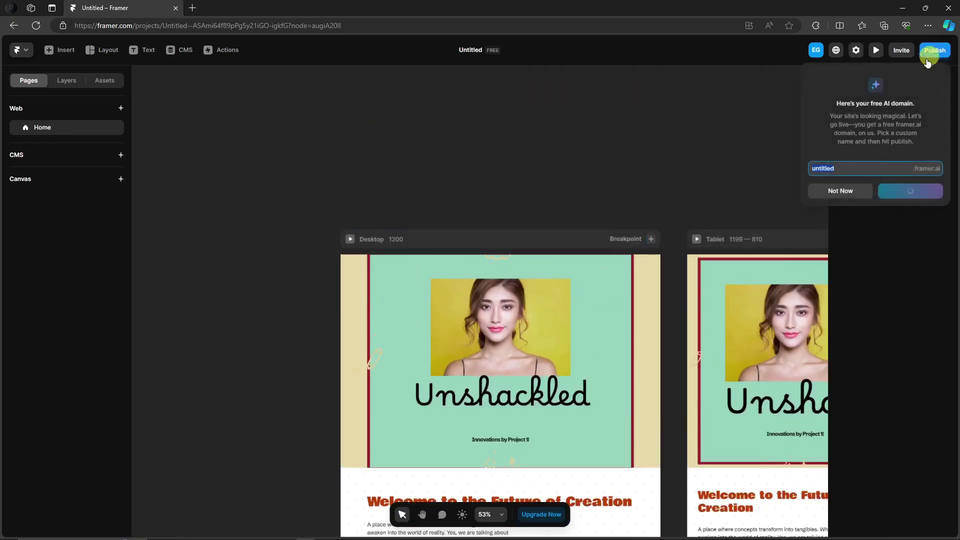
click(865, 169)
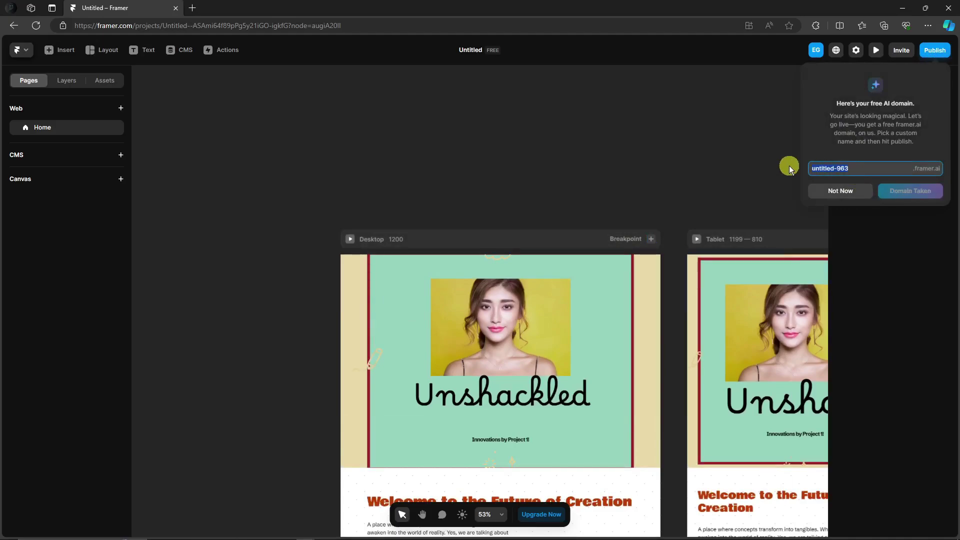
text(123website)
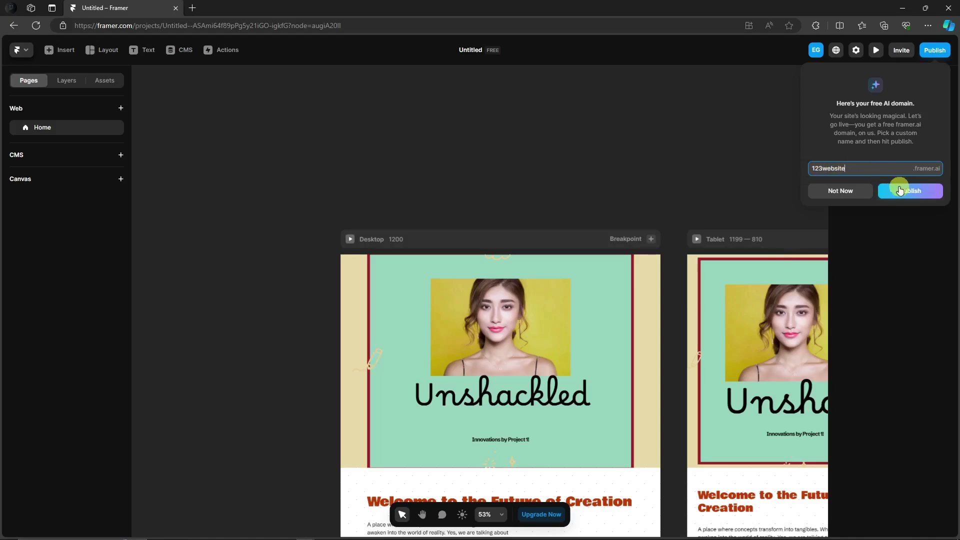
click(909, 192)
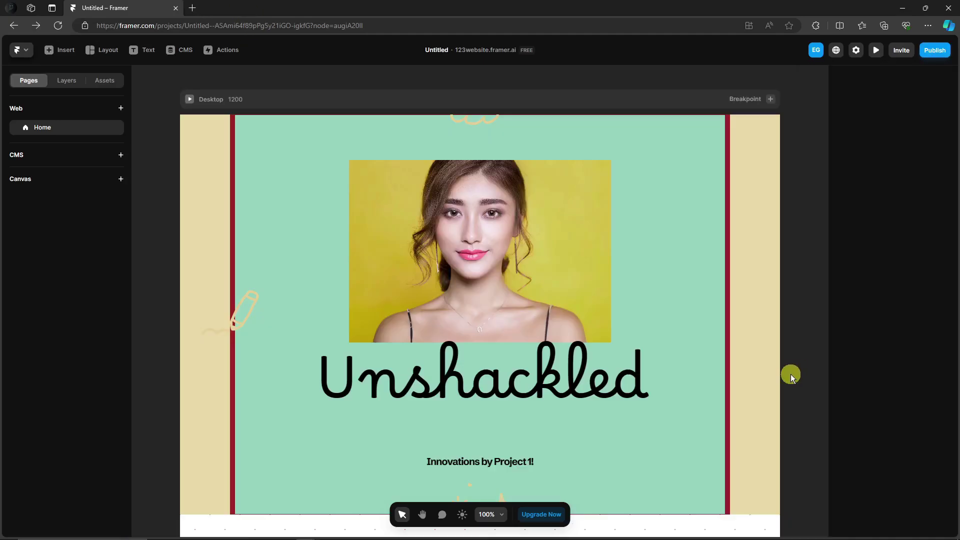
scroll(794, 376, down, 1)
scroll(794, 384, up, 2)
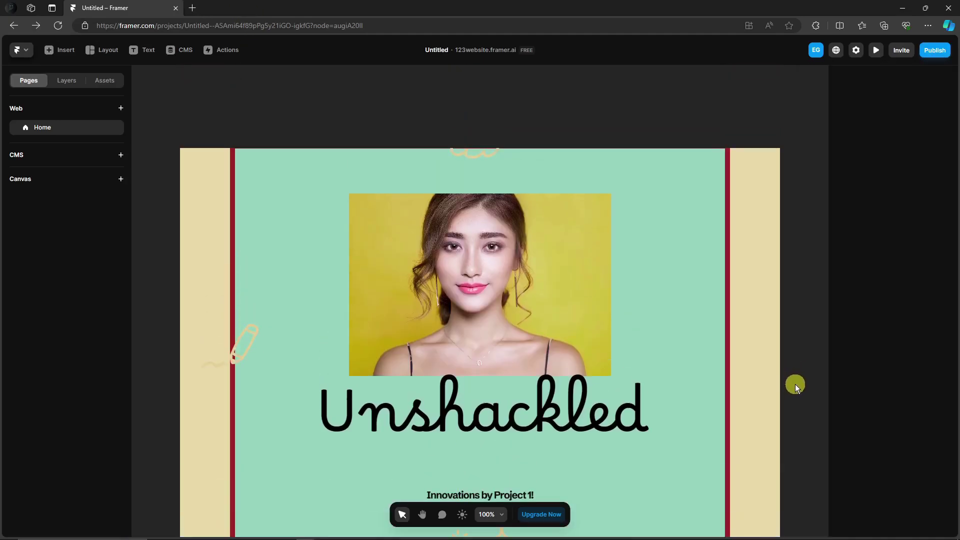
scroll(796, 385, down, 1)
click(545, 202)
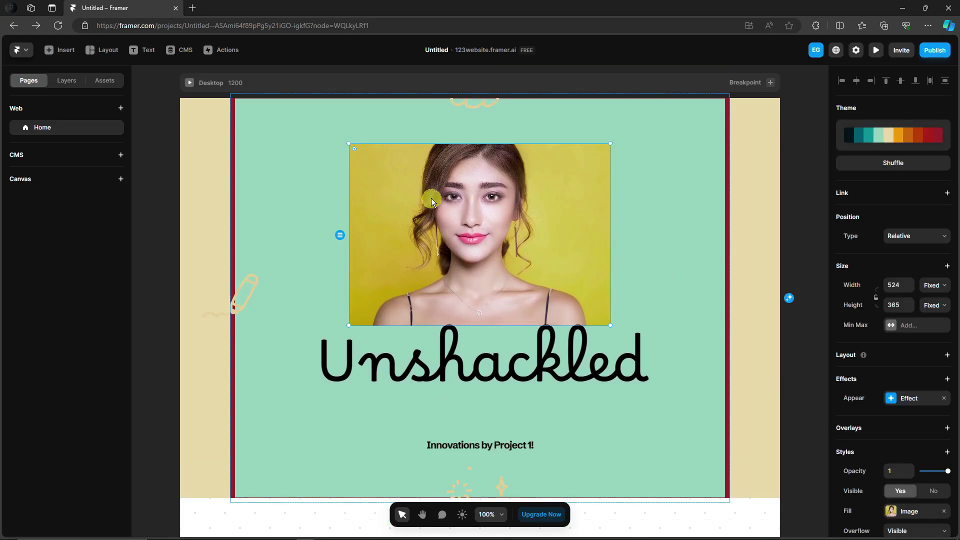
click(805, 193)
scroll(795, 210, down, 1)
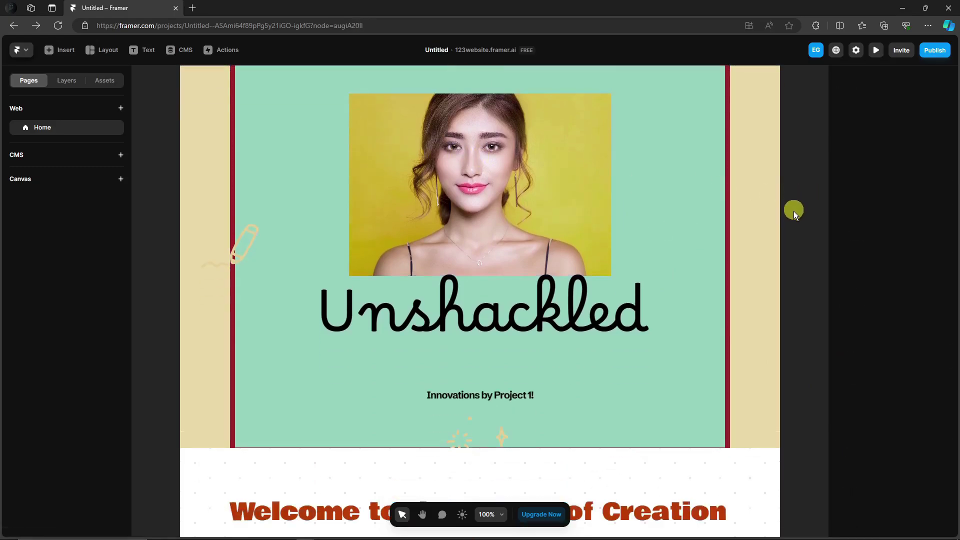
scroll(792, 250, up, 2)
scroll(793, 295, down, 1)
scroll(794, 296, up, 1)
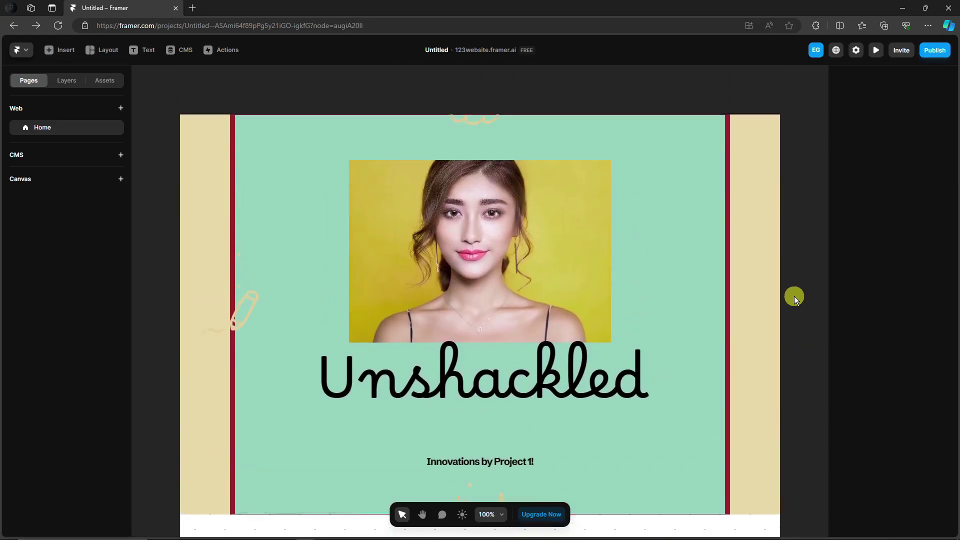
Inspect the hero photo's Appear effect, including its trigger, enter effect values and Spring transition settings, and close it
click(561, 212)
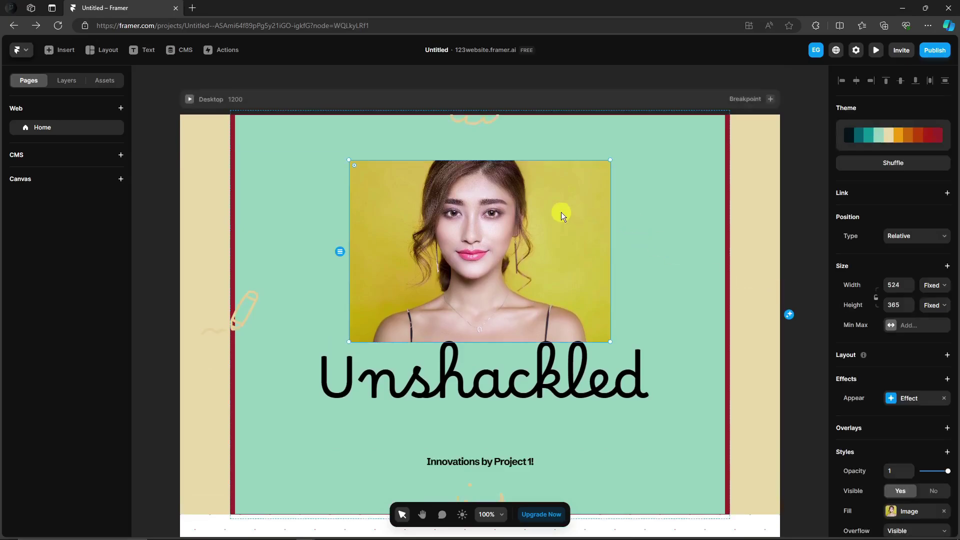
click(929, 405)
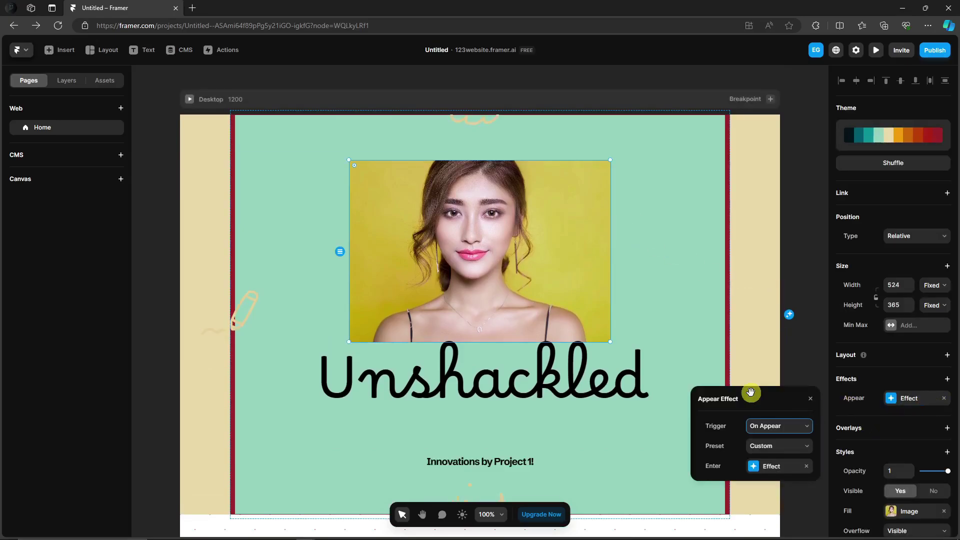
click(775, 425)
click(785, 441)
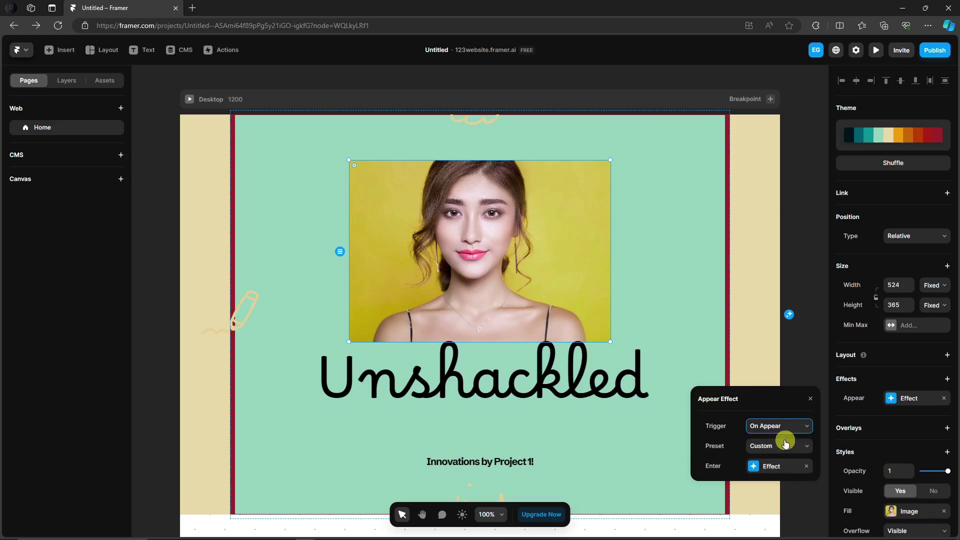
click(769, 467)
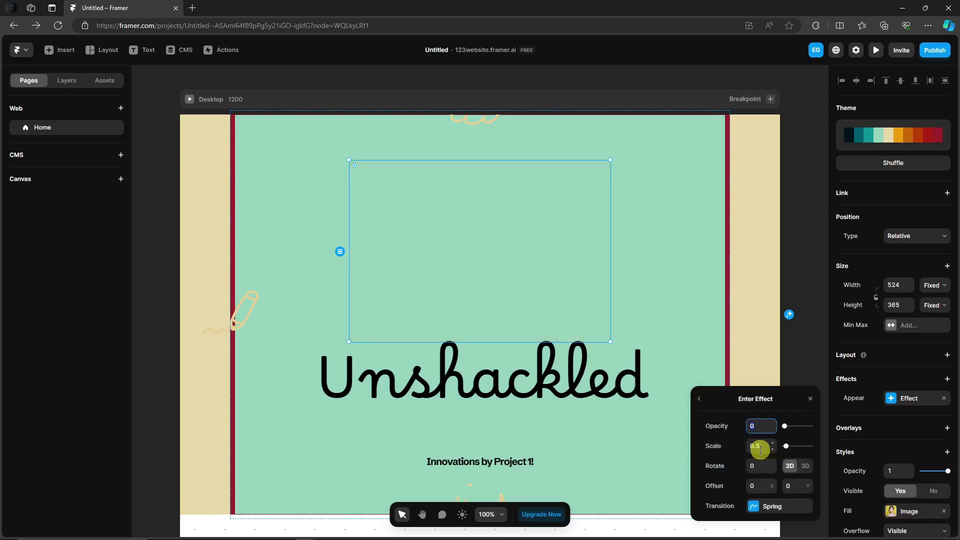
click(764, 507)
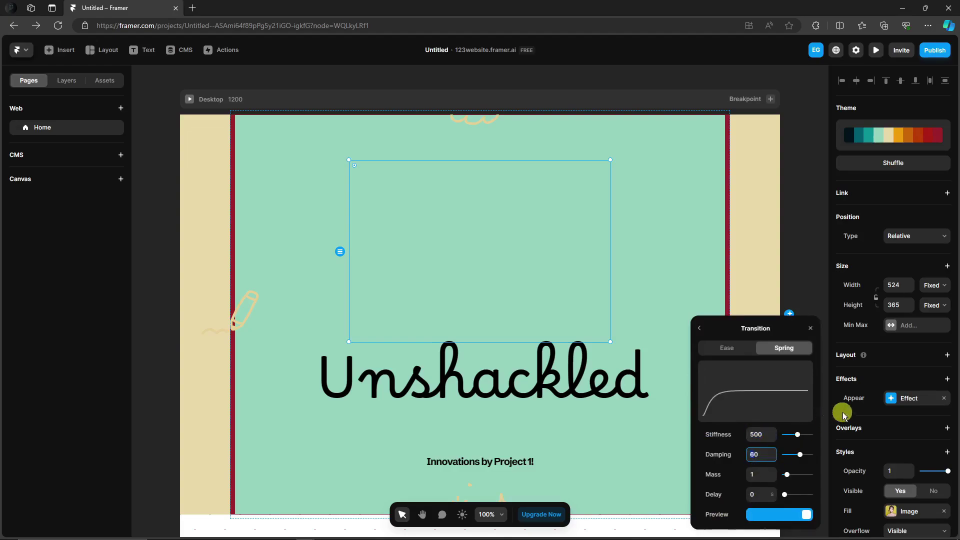
click(752, 274)
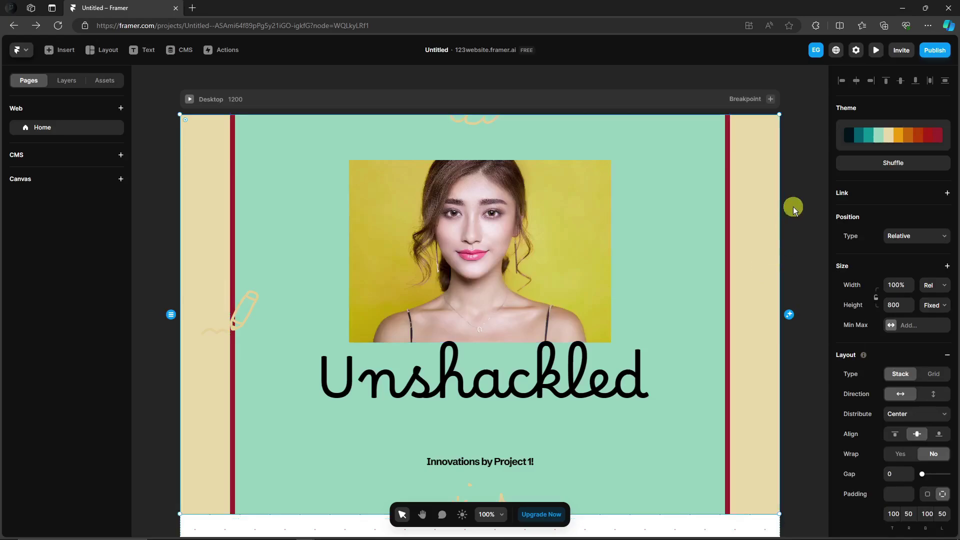
Preview the page, look through it from top to bottom, and return to the editor
scroll(593, 220, down, 2)
scroll(640, 225, up, 4)
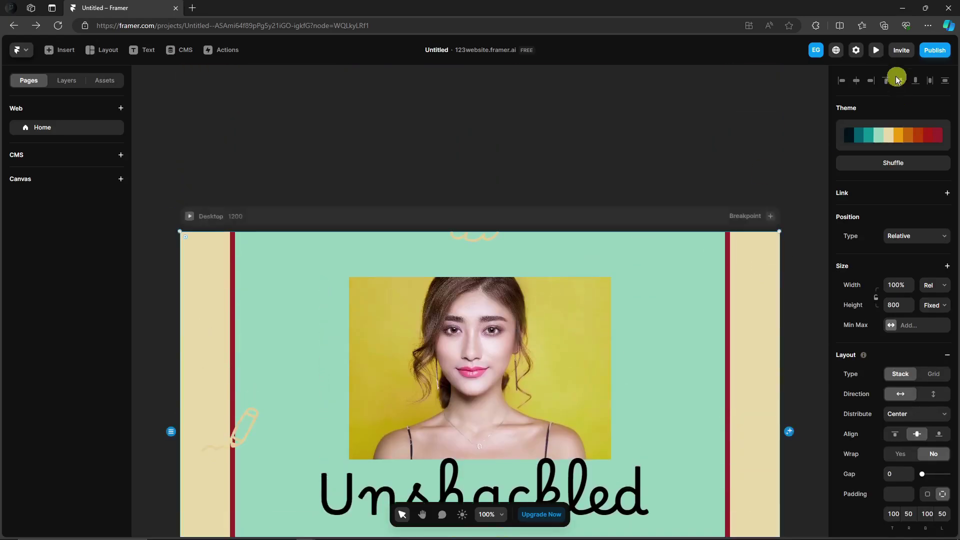
click(878, 52)
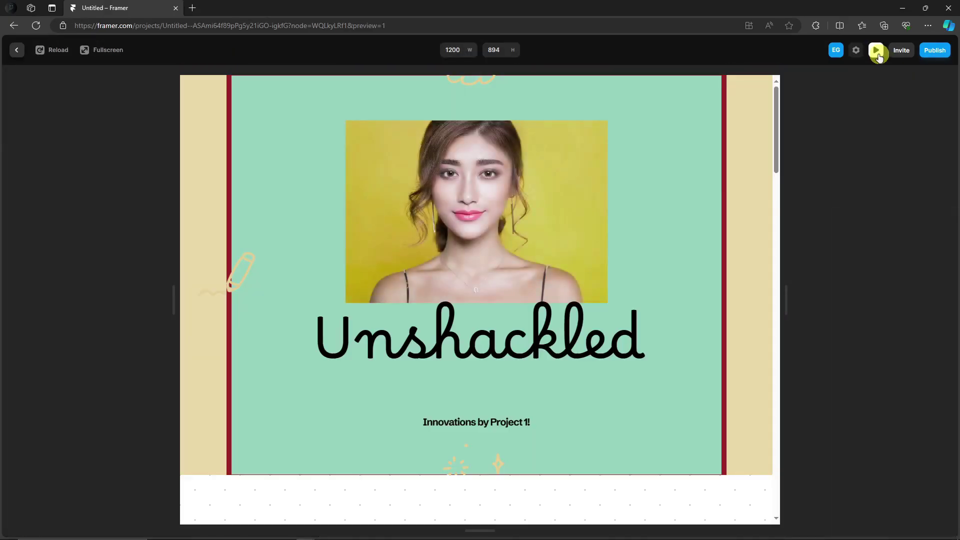
scroll(680, 173, down, 8)
scroll(675, 172, up, 8)
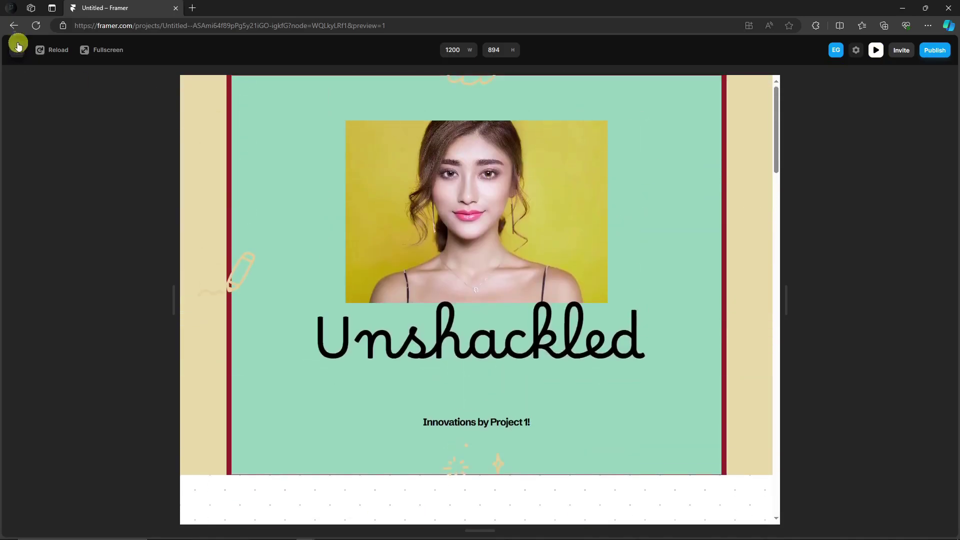
click(876, 50)
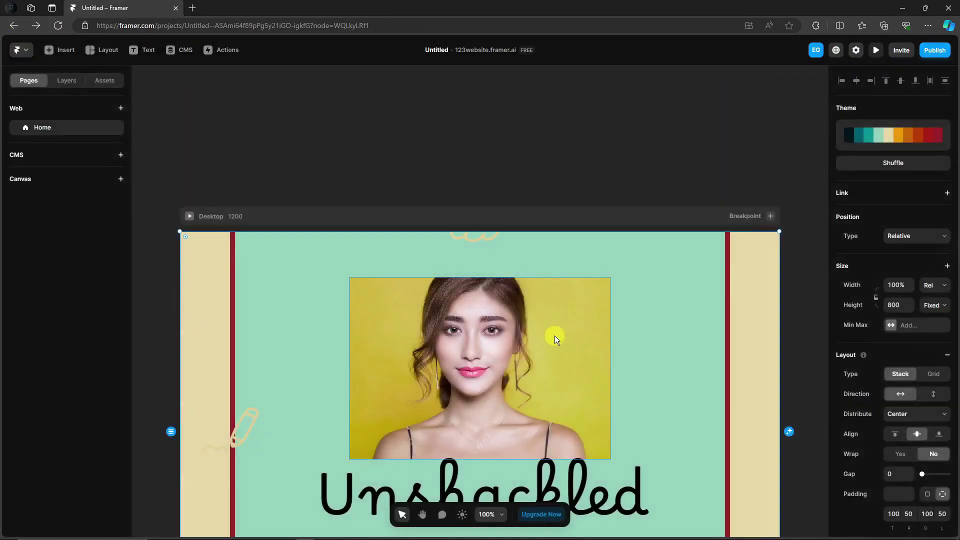
scroll(554, 335, up, 1)
scroll(442, 261, down, 1)
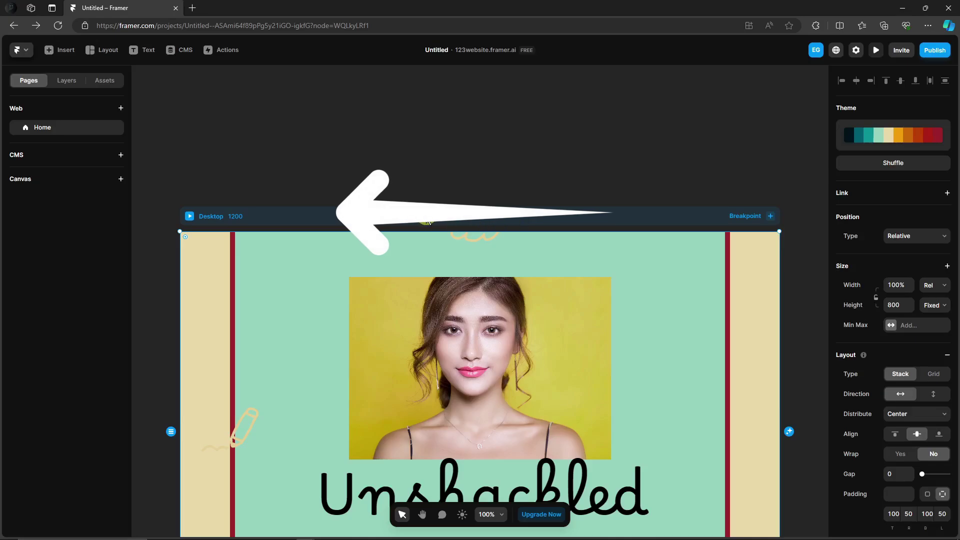
Set the page effect preset of the Desktop breakpoint to Slide Left, with All Pages as the target
click(234, 204)
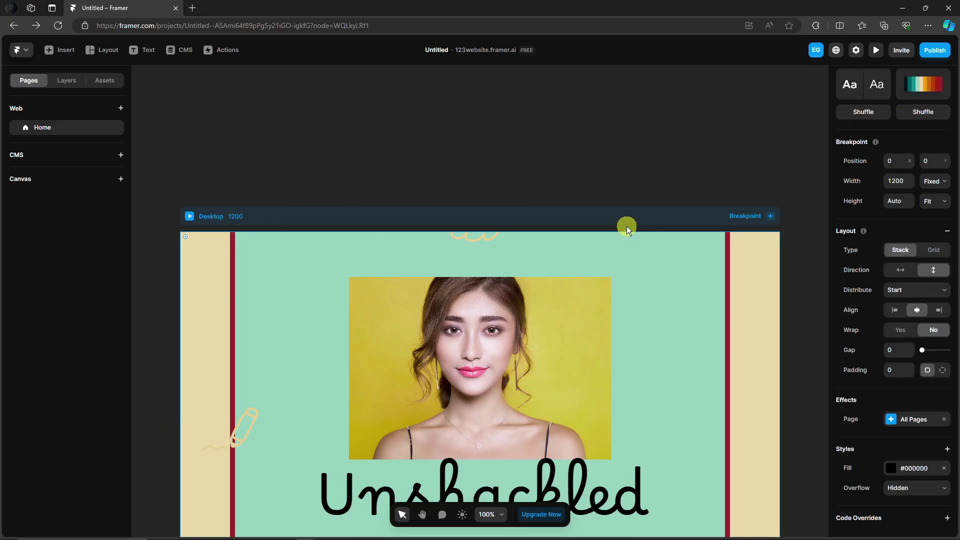
click(924, 423)
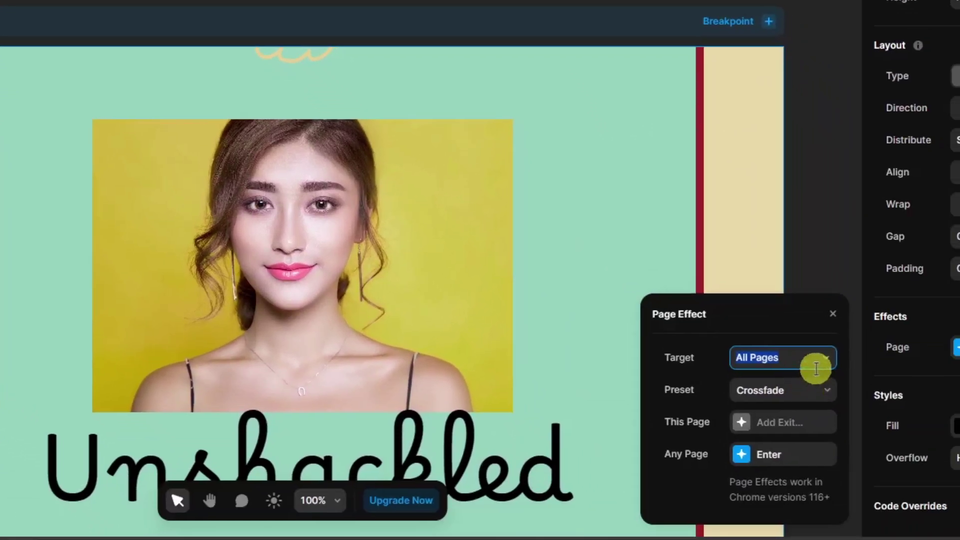
click(820, 391)
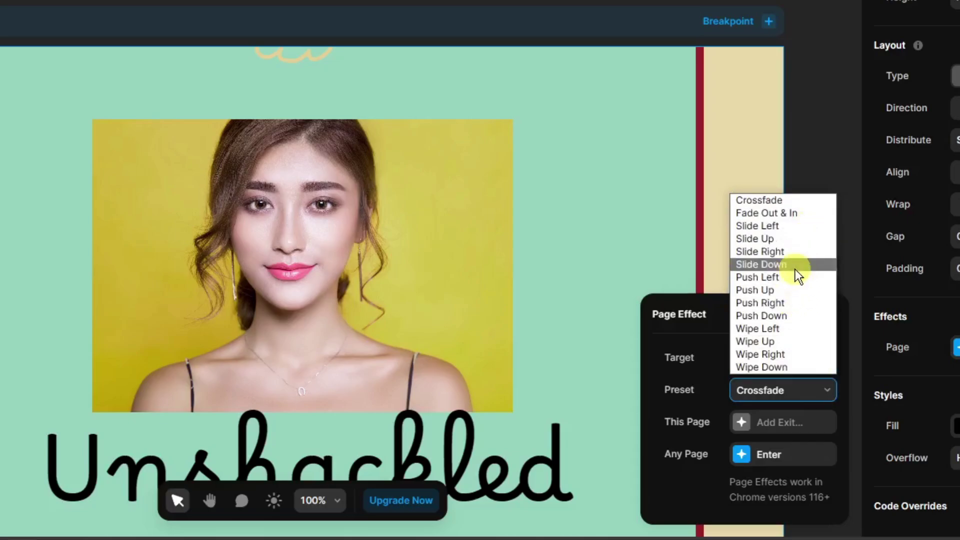
click(801, 228)
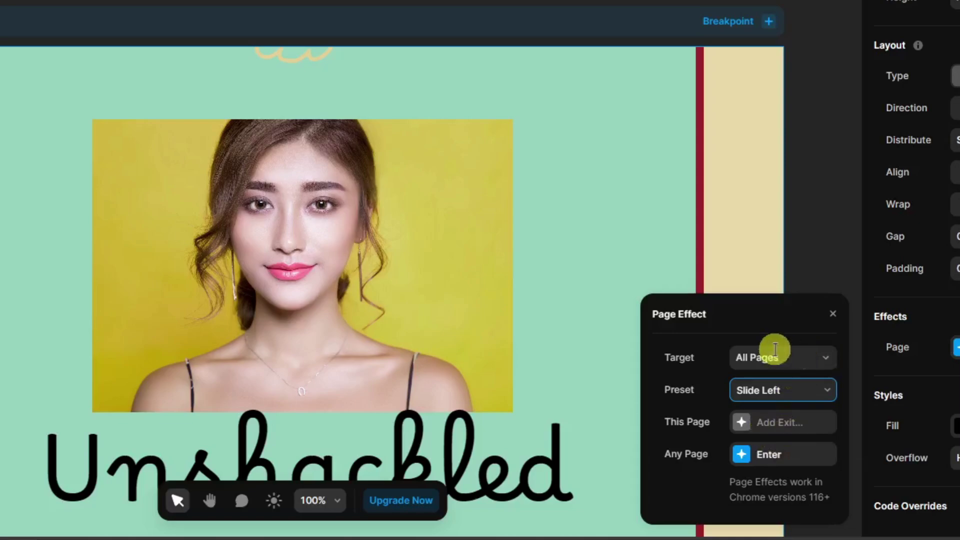
Examine the page effect's Any Page enter settings and its Ease transition, and close them
click(767, 453)
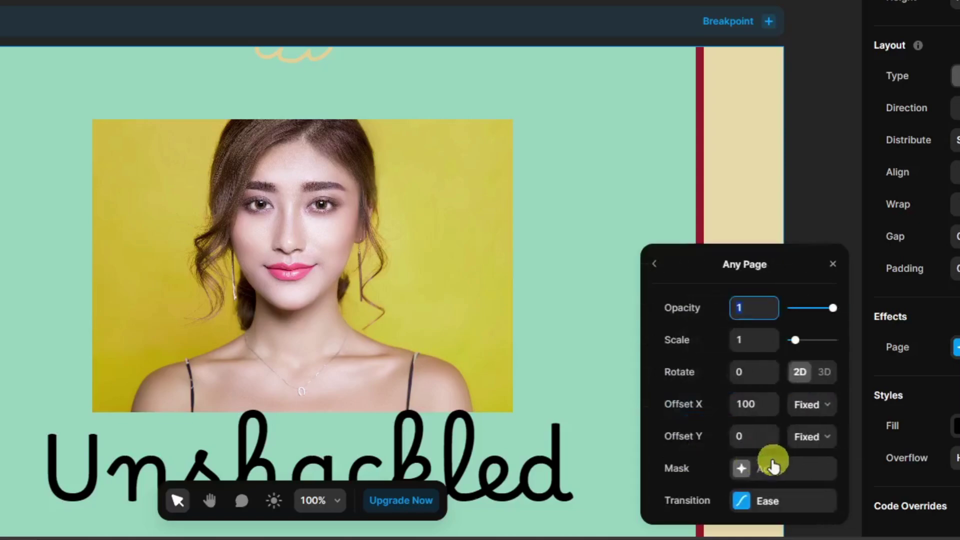
click(765, 502)
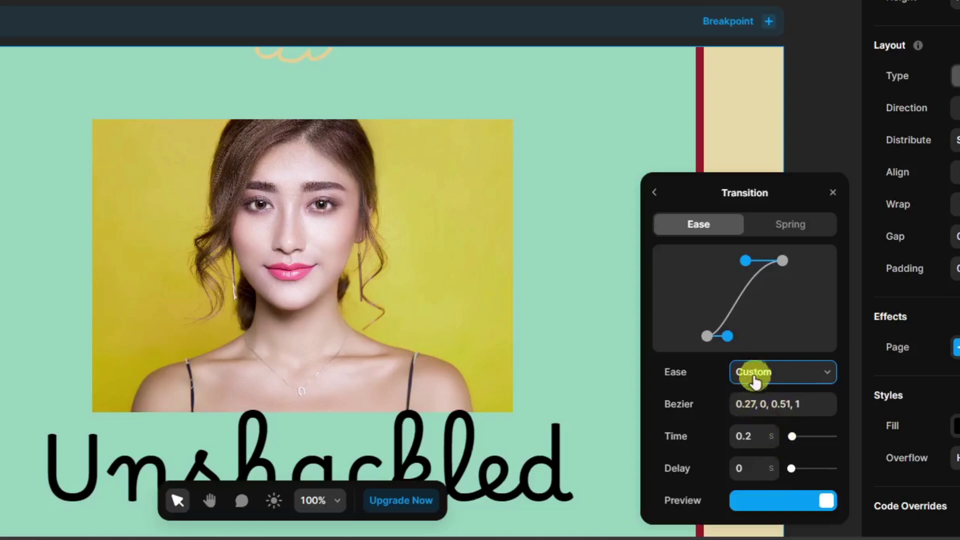
click(654, 193)
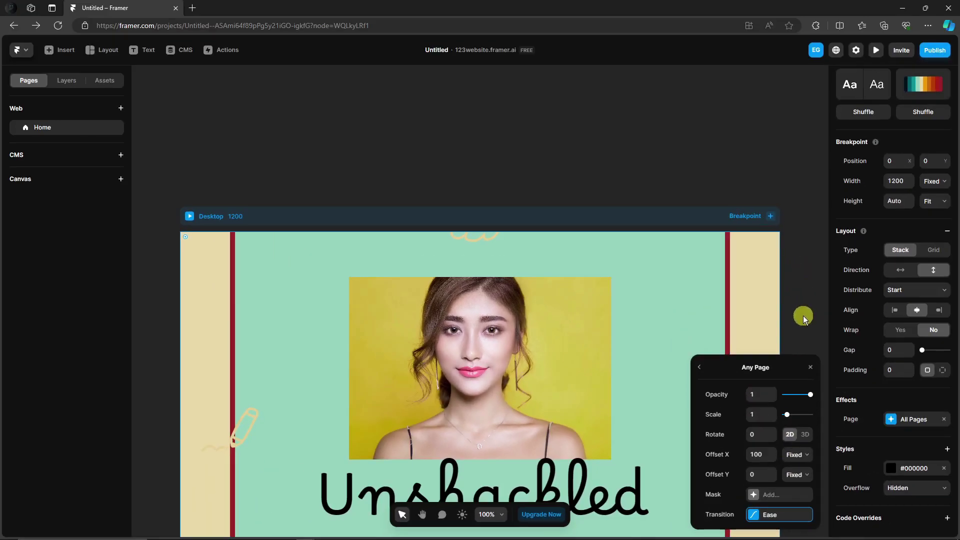
click(822, 185)
Preview the whole page with the new page effect and exit the preview
click(878, 51)
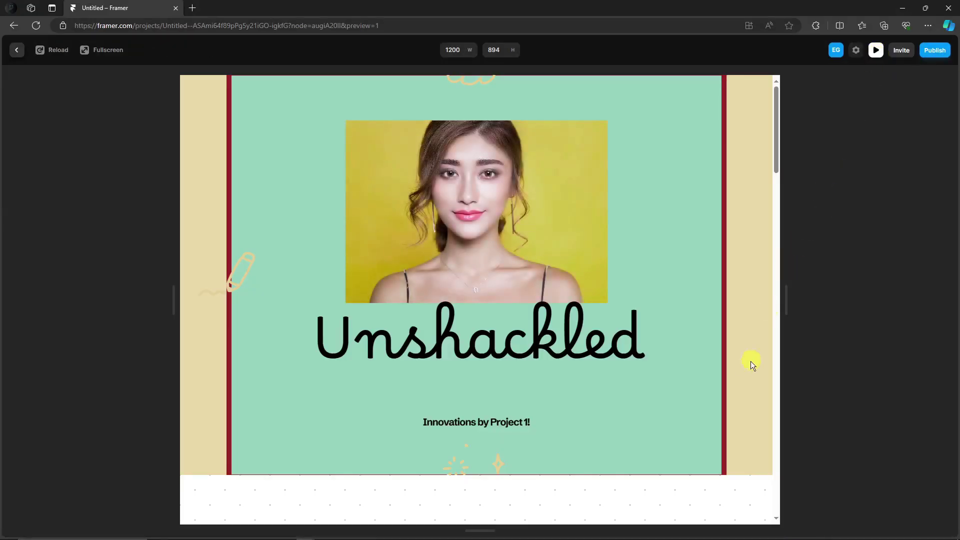
scroll(755, 357, down, 10)
scroll(757, 352, up, 10)
click(20, 50)
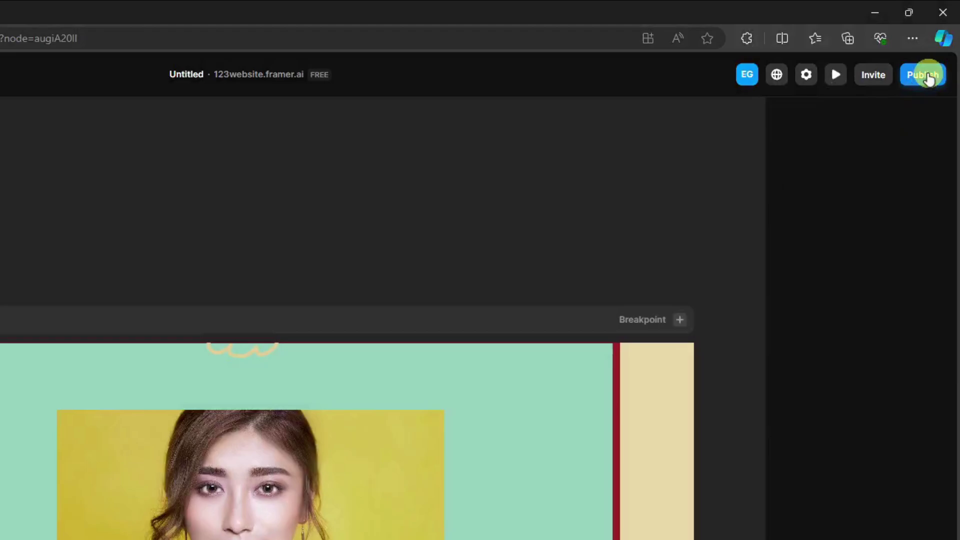
Open the published site at resilient-others-009401.framer.app and review all its sections, including the animated first photo in the three-photo row
click(928, 78)
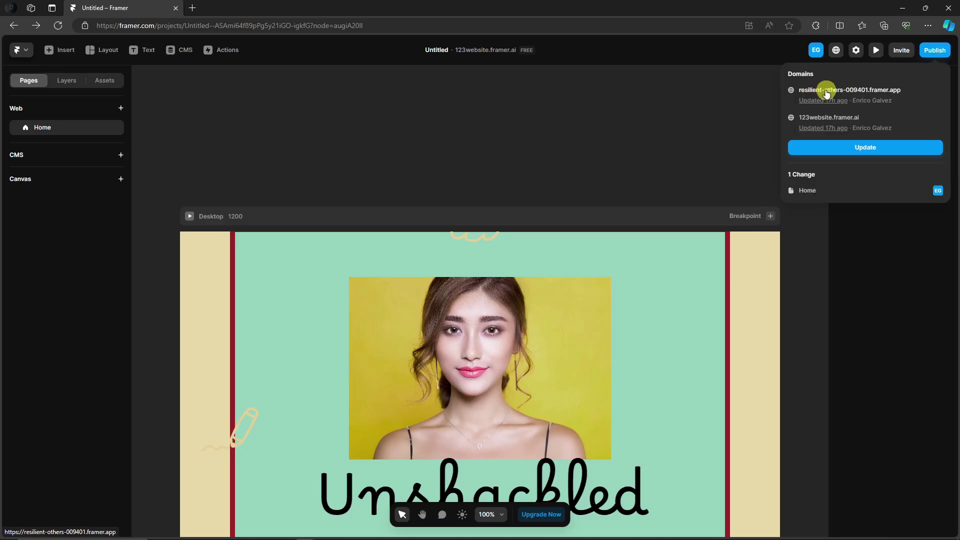
click(826, 91)
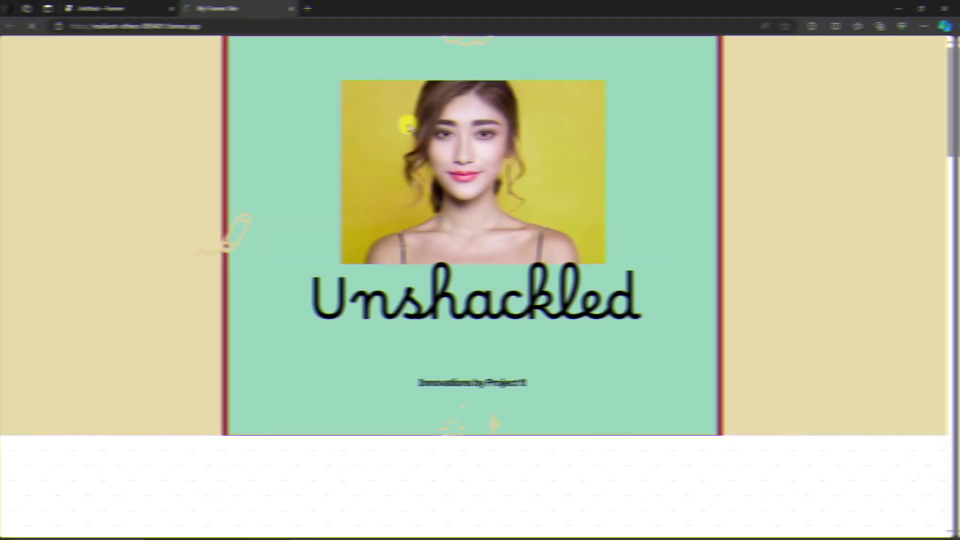
scroll(472, 248, down, 20)
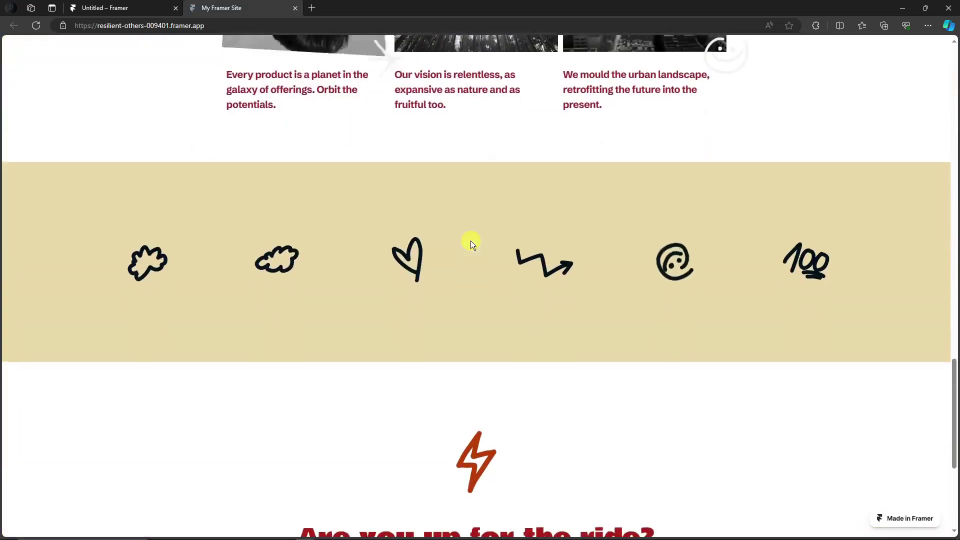
scroll(476, 244, up, 5)
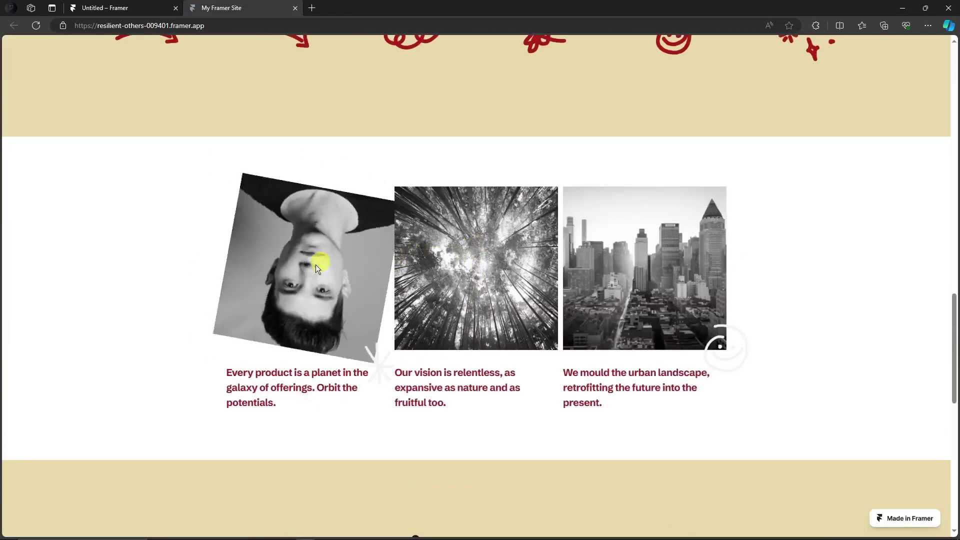
scroll(321, 270, down, 4)
scroll(323, 275, down, 6)
scroll(358, 298, up, 10)
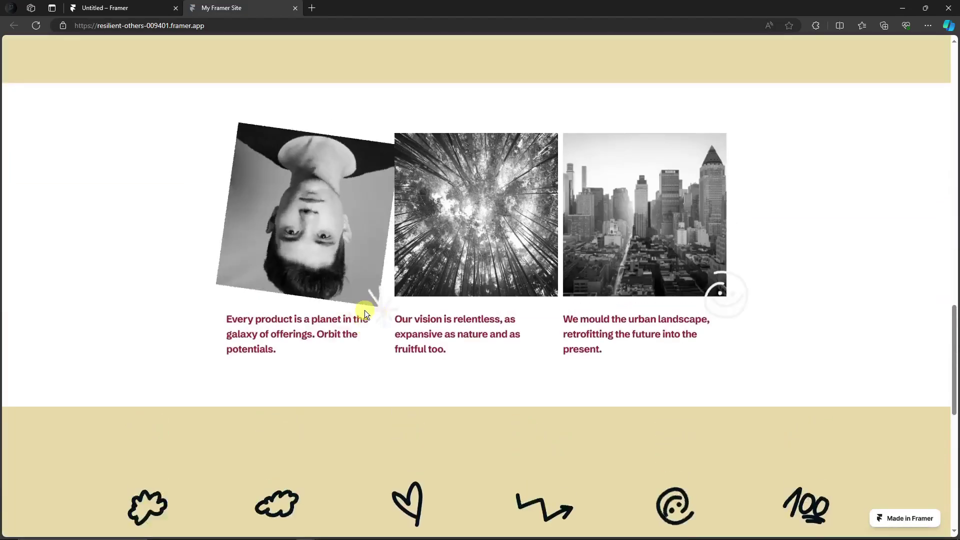
scroll(364, 310, up, 10)
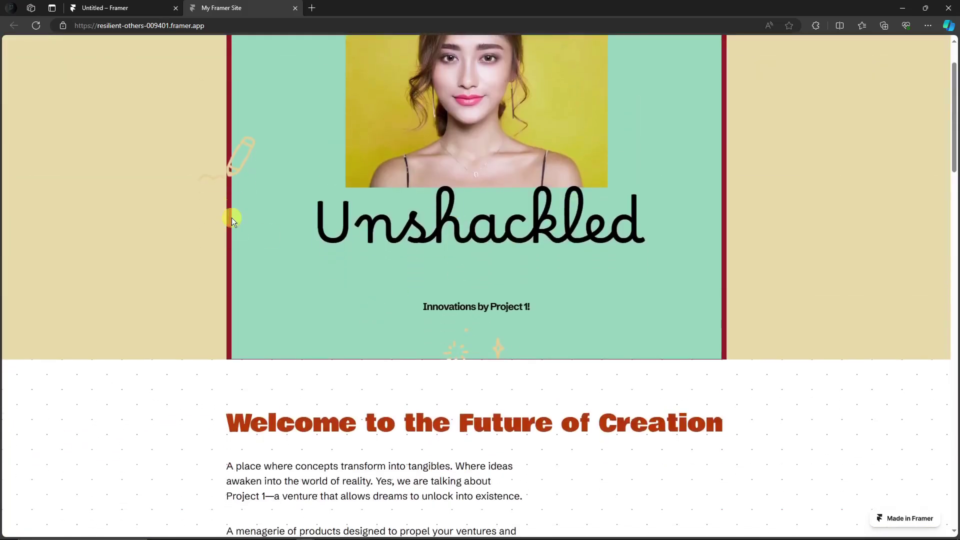
scroll(448, 365, down, 10)
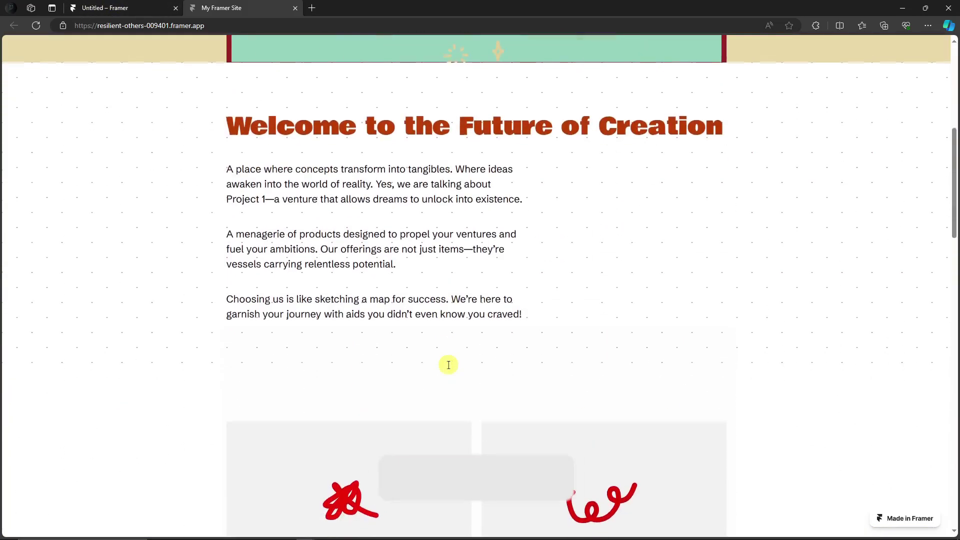
scroll(451, 379, down, 5)
scroll(453, 380, up, 10)
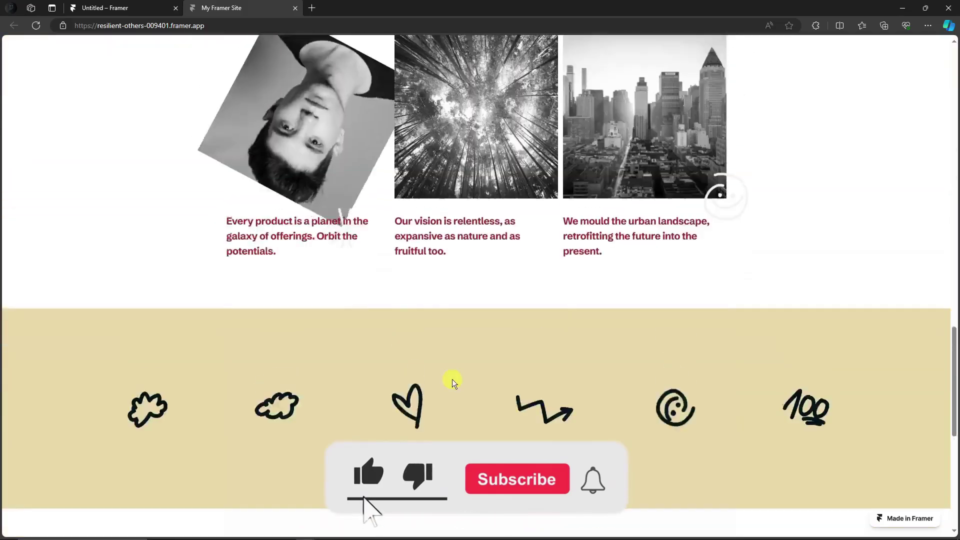
scroll(454, 380, up, 8)
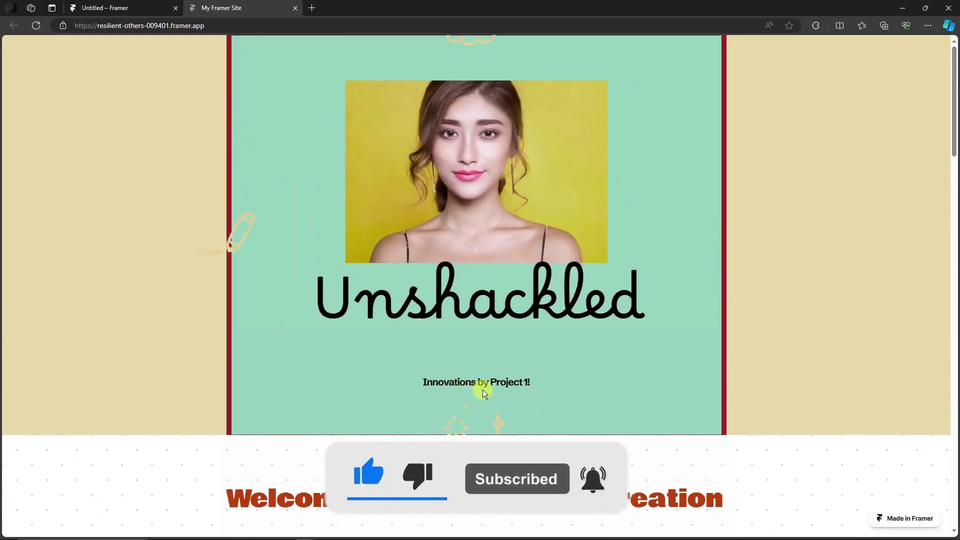
scroll(482, 389, down, 6)
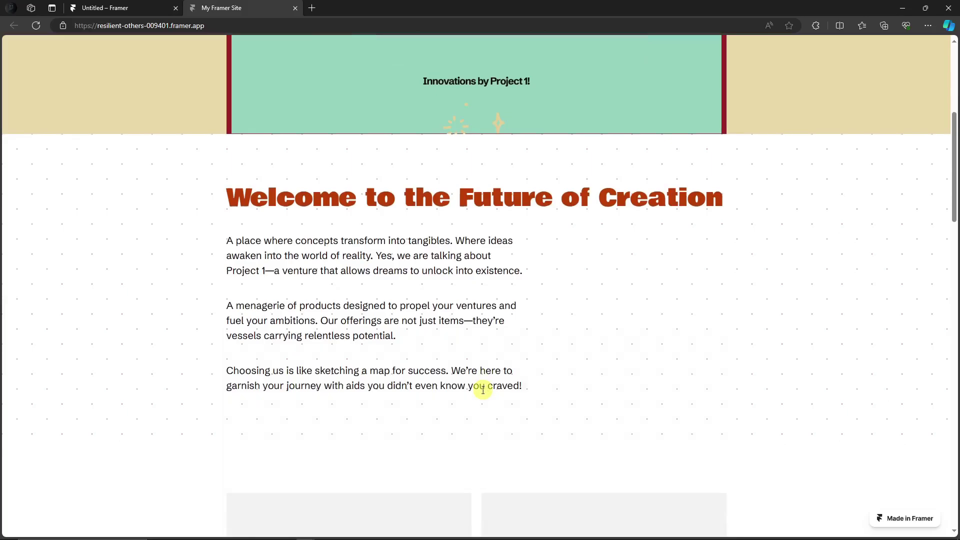